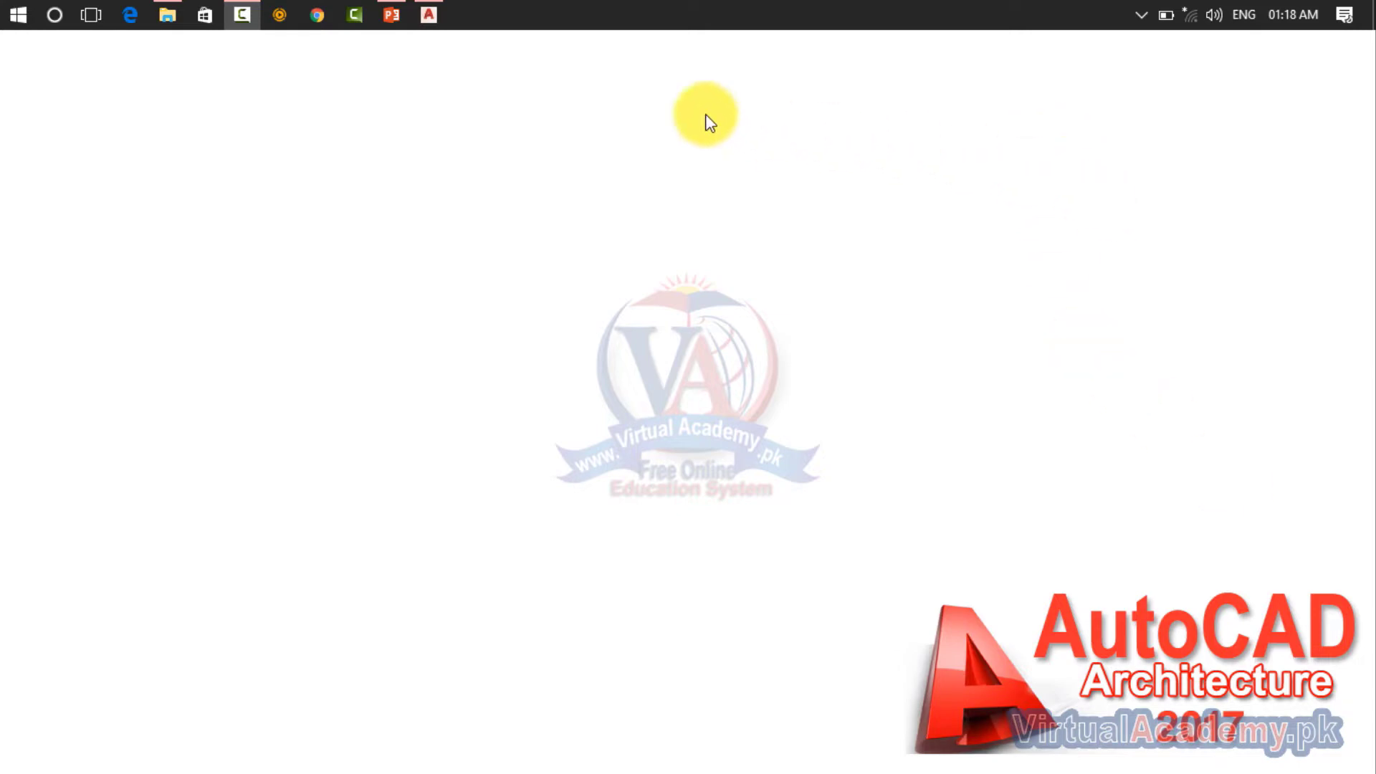
Switch to AutoCAD Architecture and look over the alignment and spacing tools among the modify commands.
left_click(426, 11)
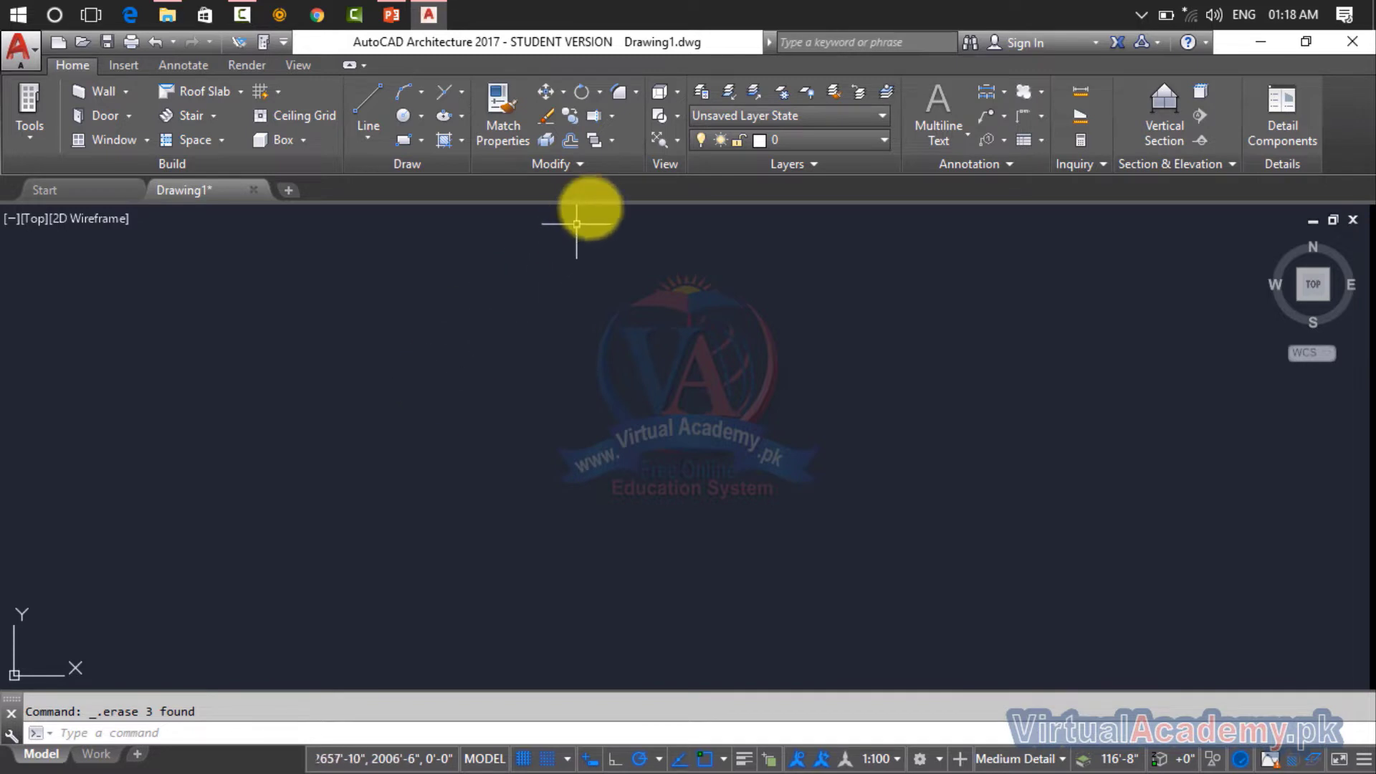
left_click(593, 172)
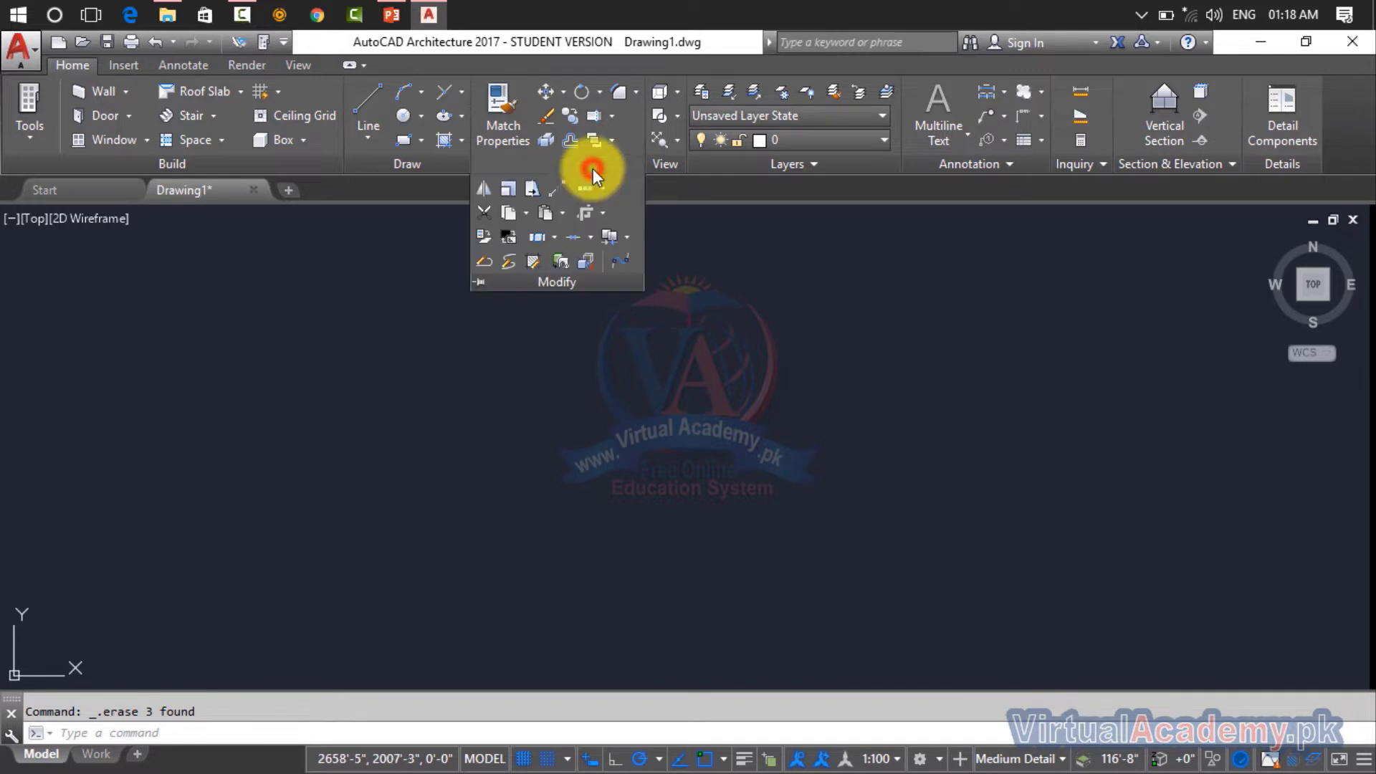
left_click(556, 237)
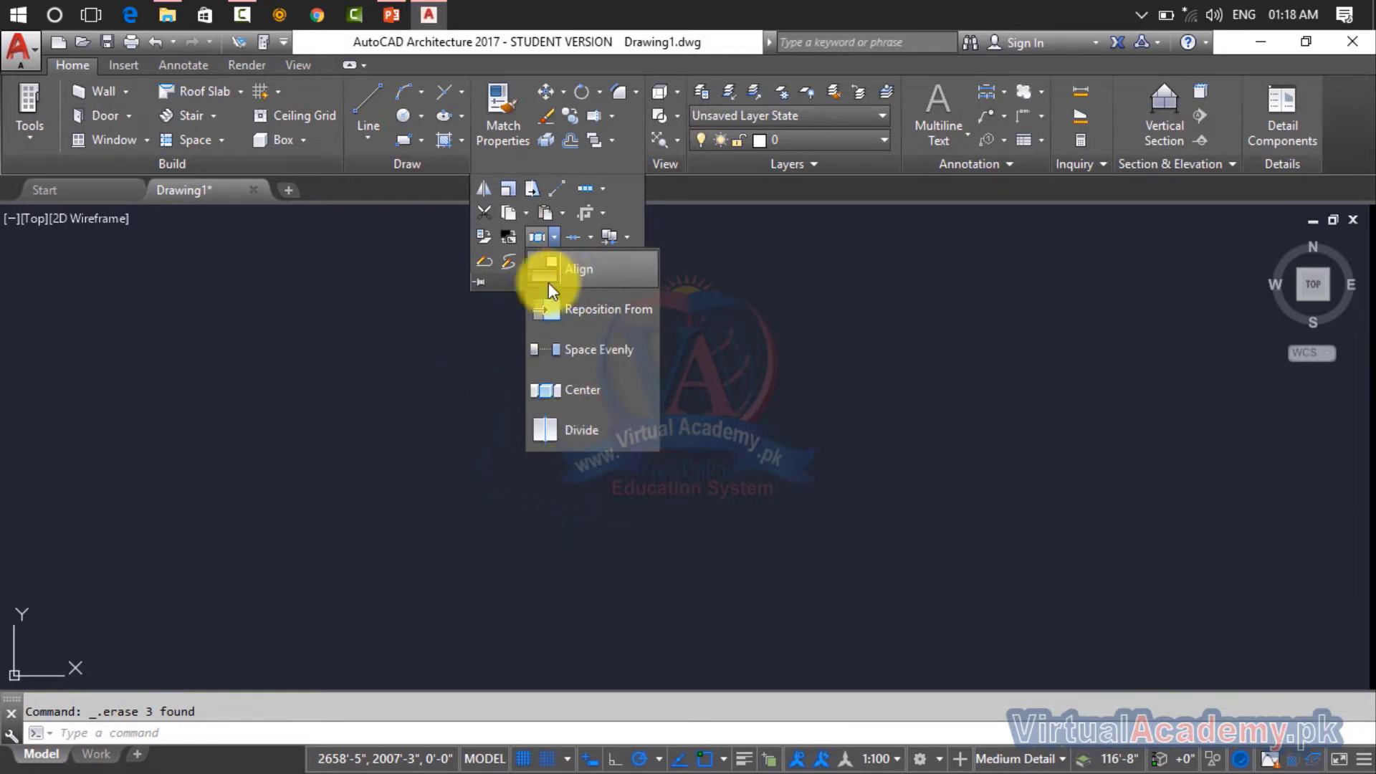
key("Escape")
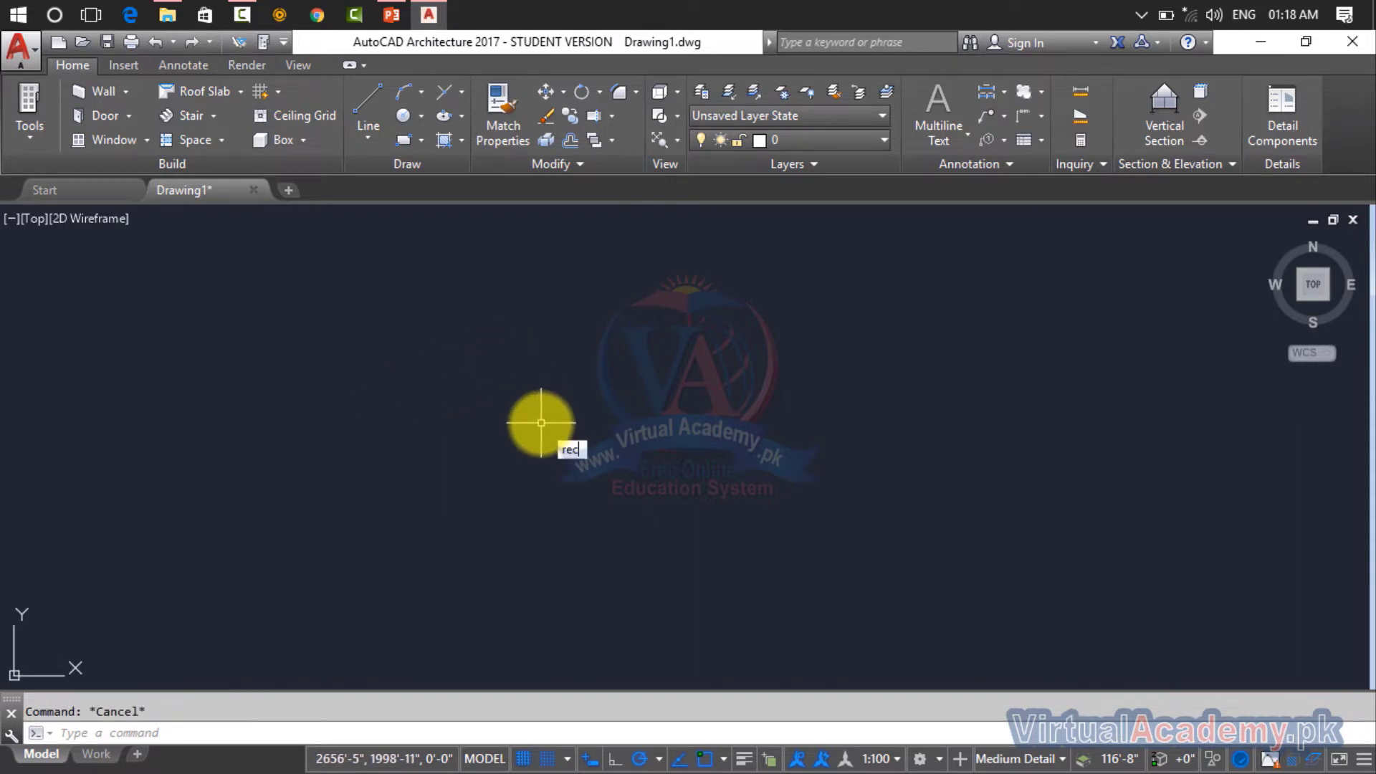
Draw a tall rectangle near the middle of the drawing and a smaller, wider rectangle to its left.
type("rec")
key("Return")
left_click(554, 352)
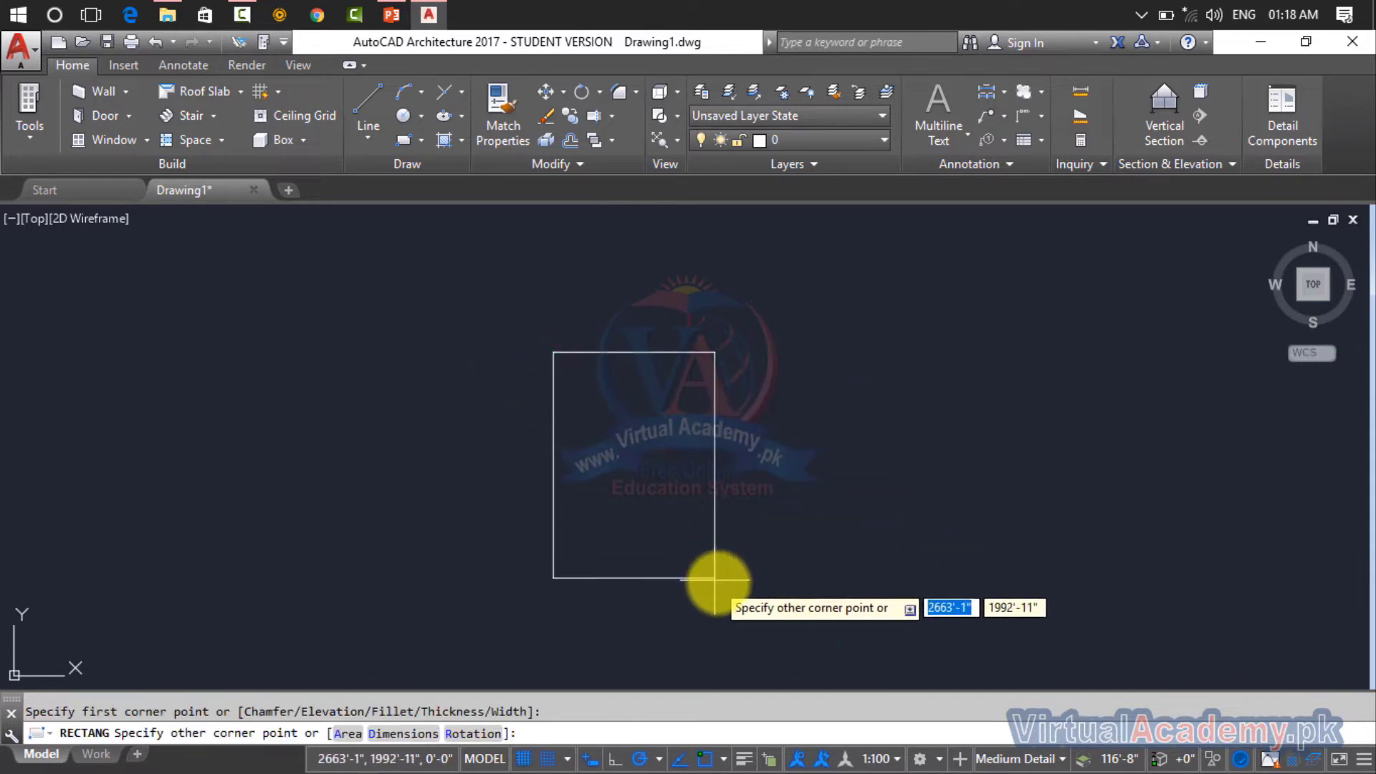
left_click(657, 597)
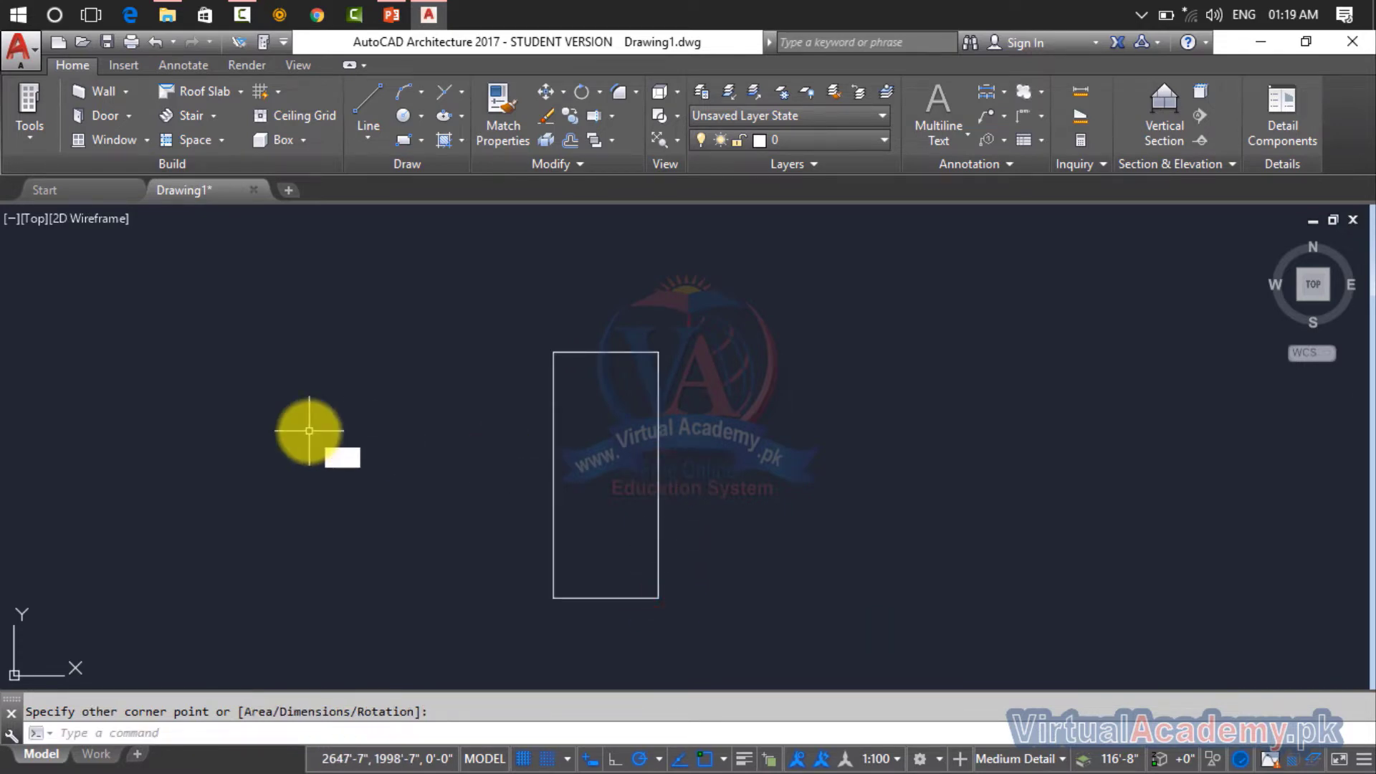
key("Return")
left_click(230, 336)
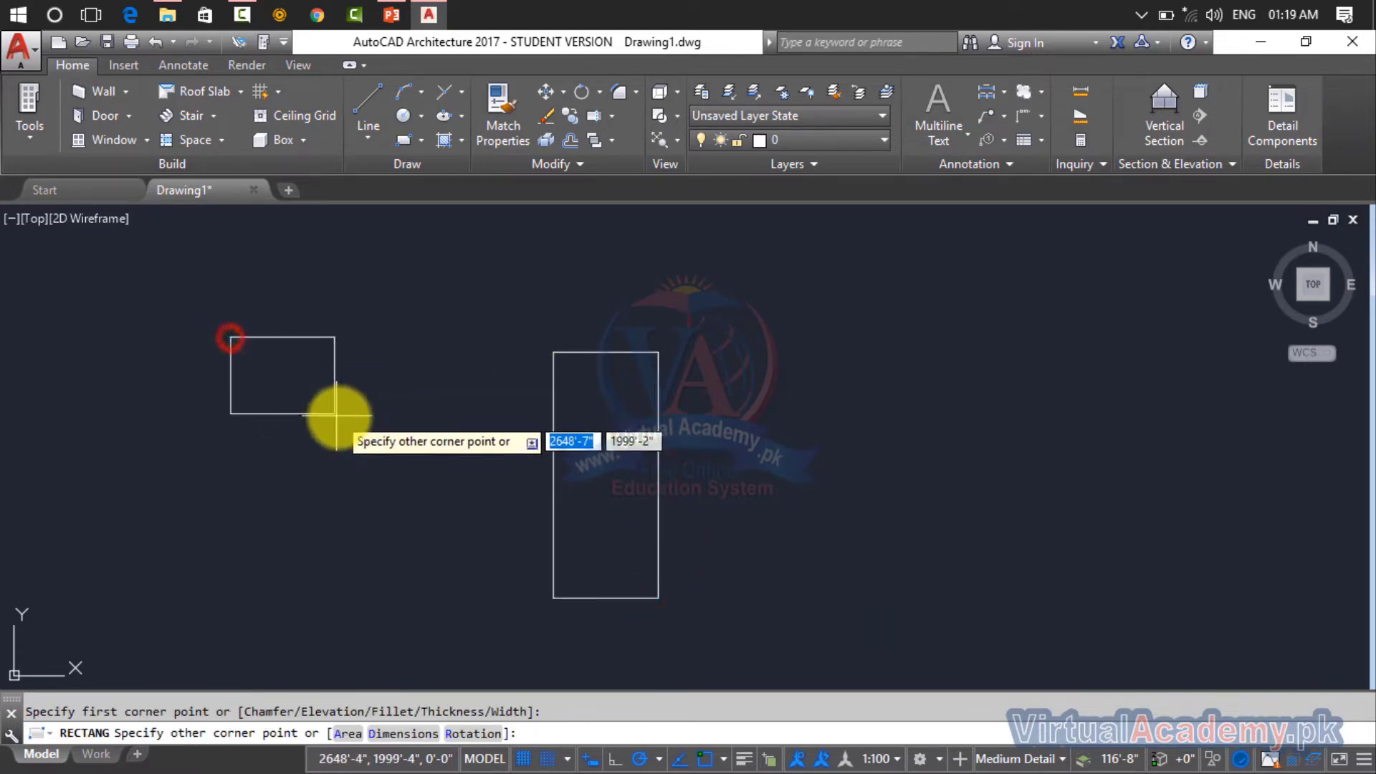
left_click(371, 450)
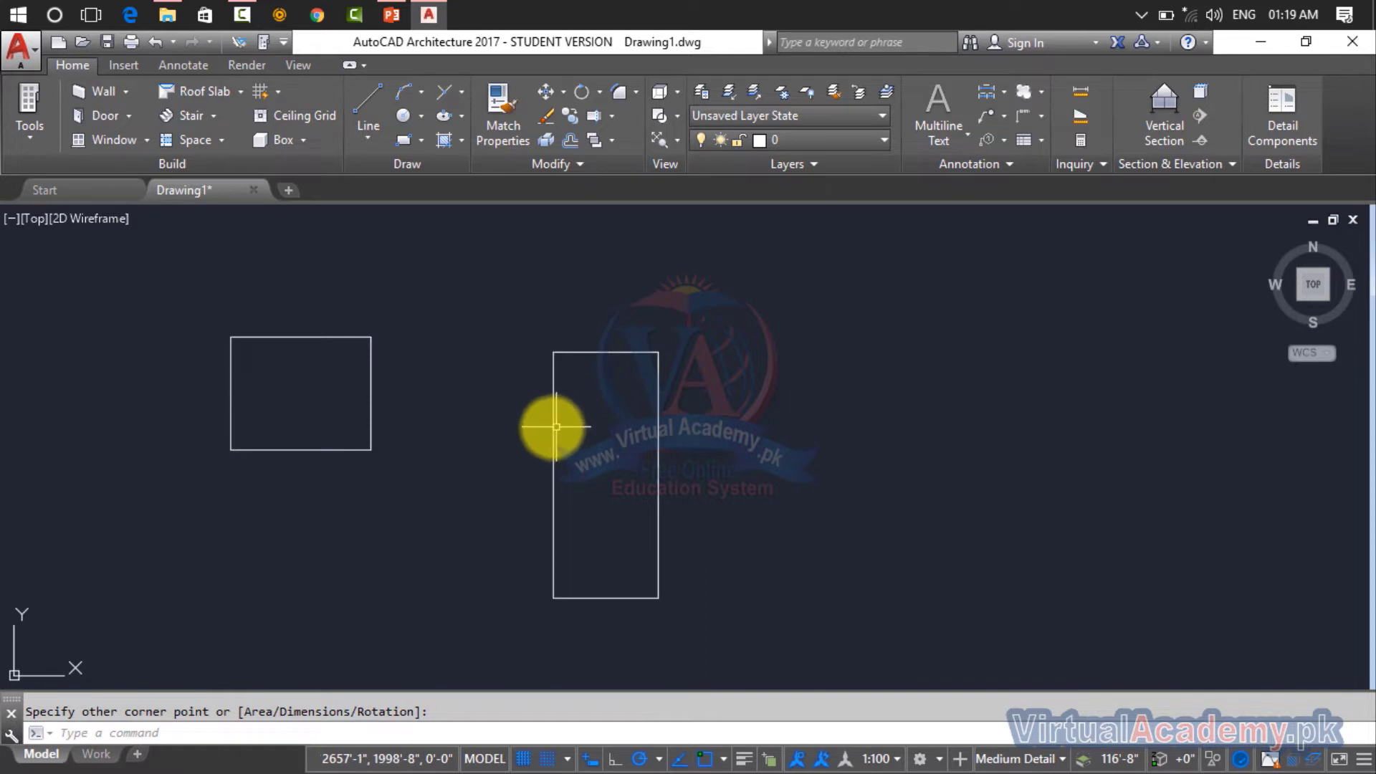
Align the small rectangle's right corners to two points on the tall rectangle's left edge without scaling, and undo the alignment.
left_click(516, 162)
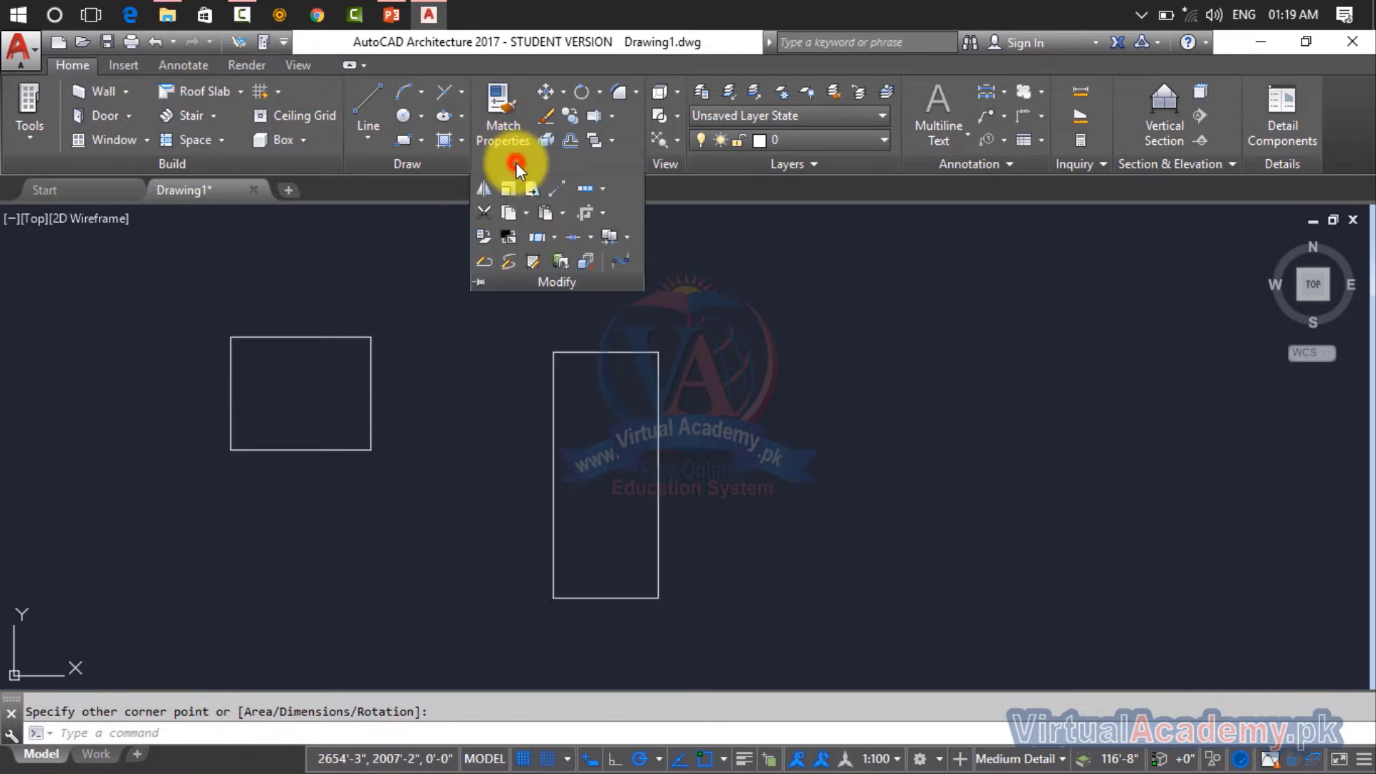
left_click(552, 235)
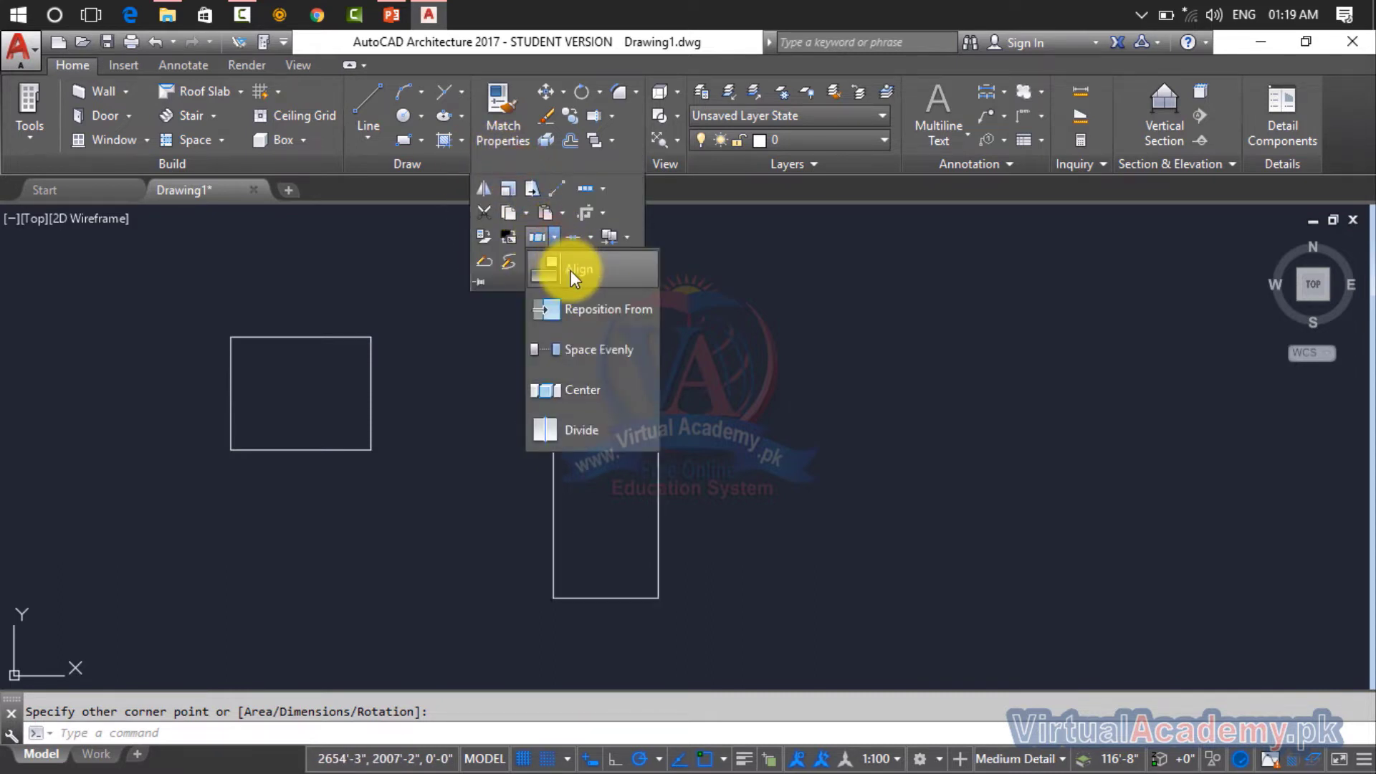
left_click(570, 267)
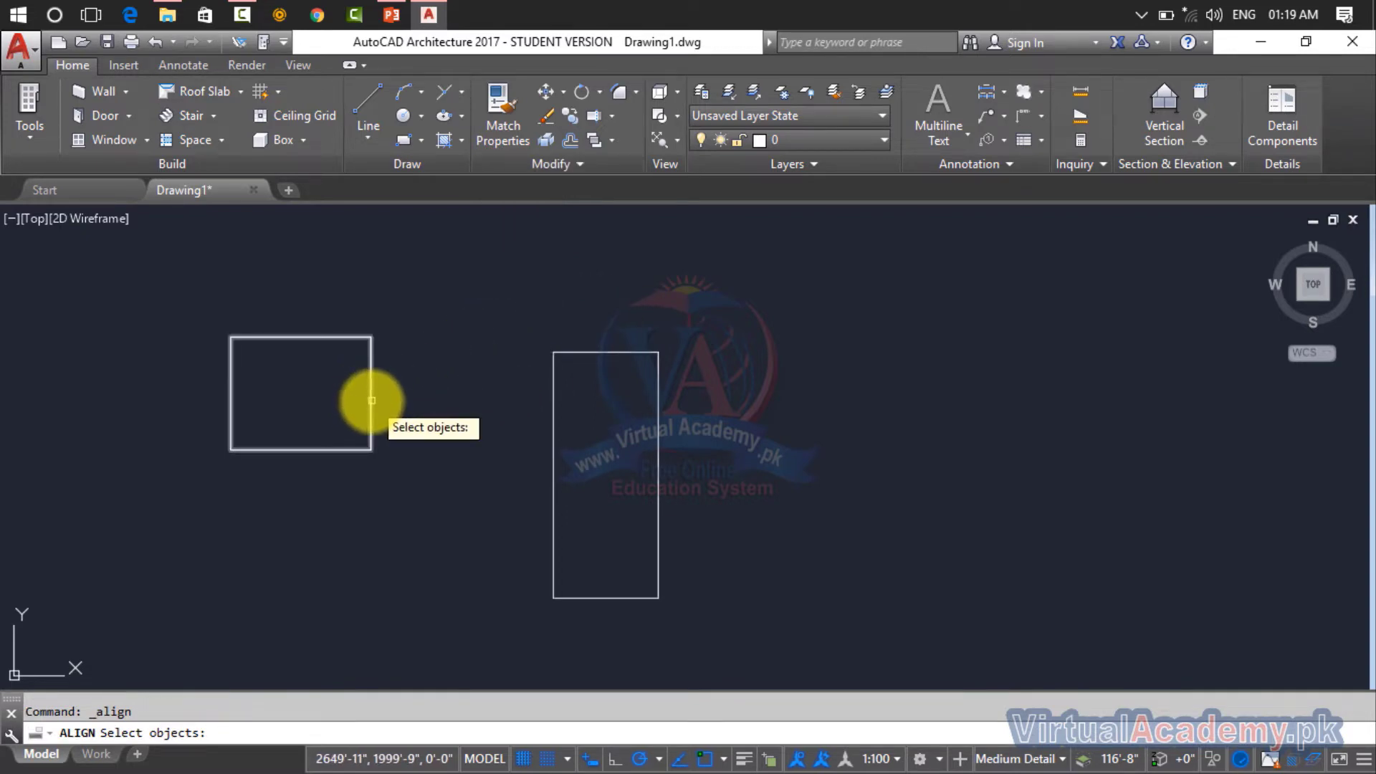
left_click(372, 399)
right_click(439, 388)
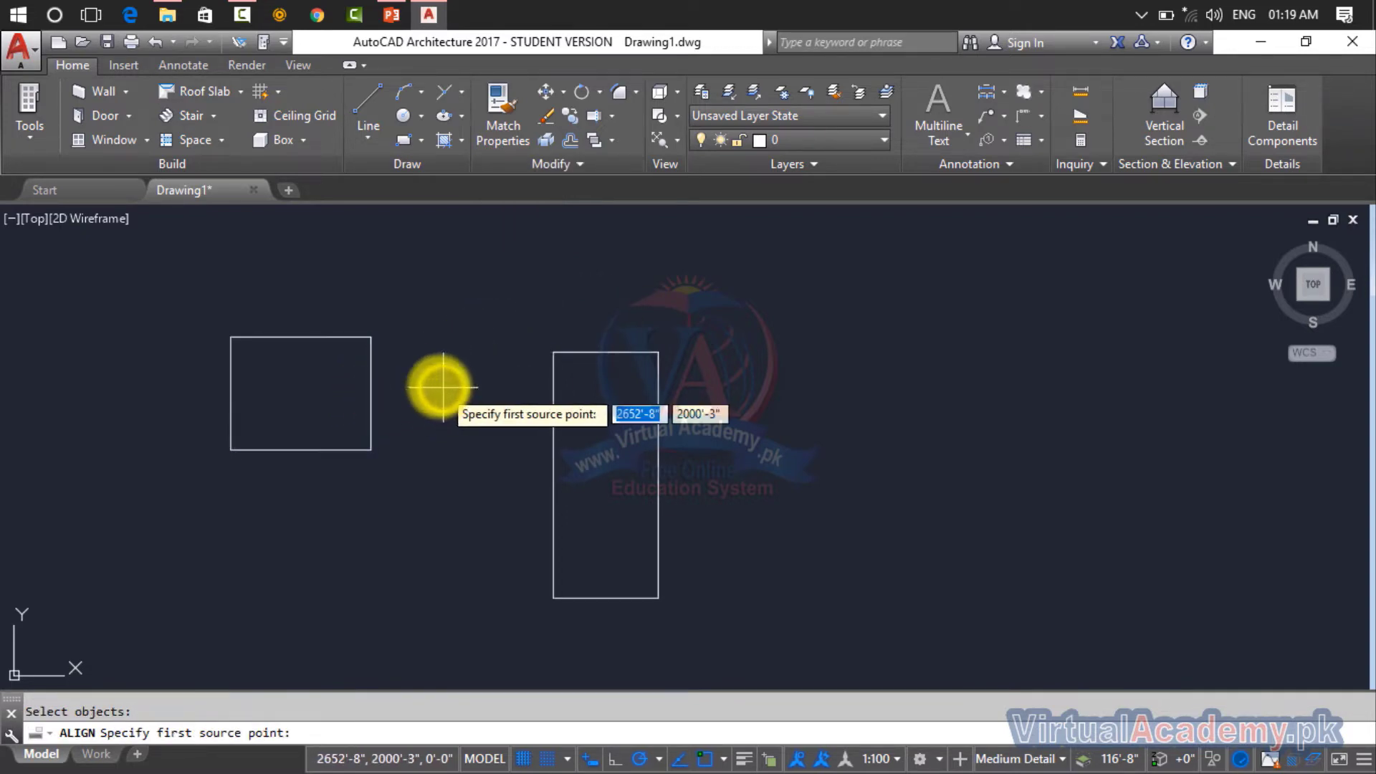
left_click(371, 337)
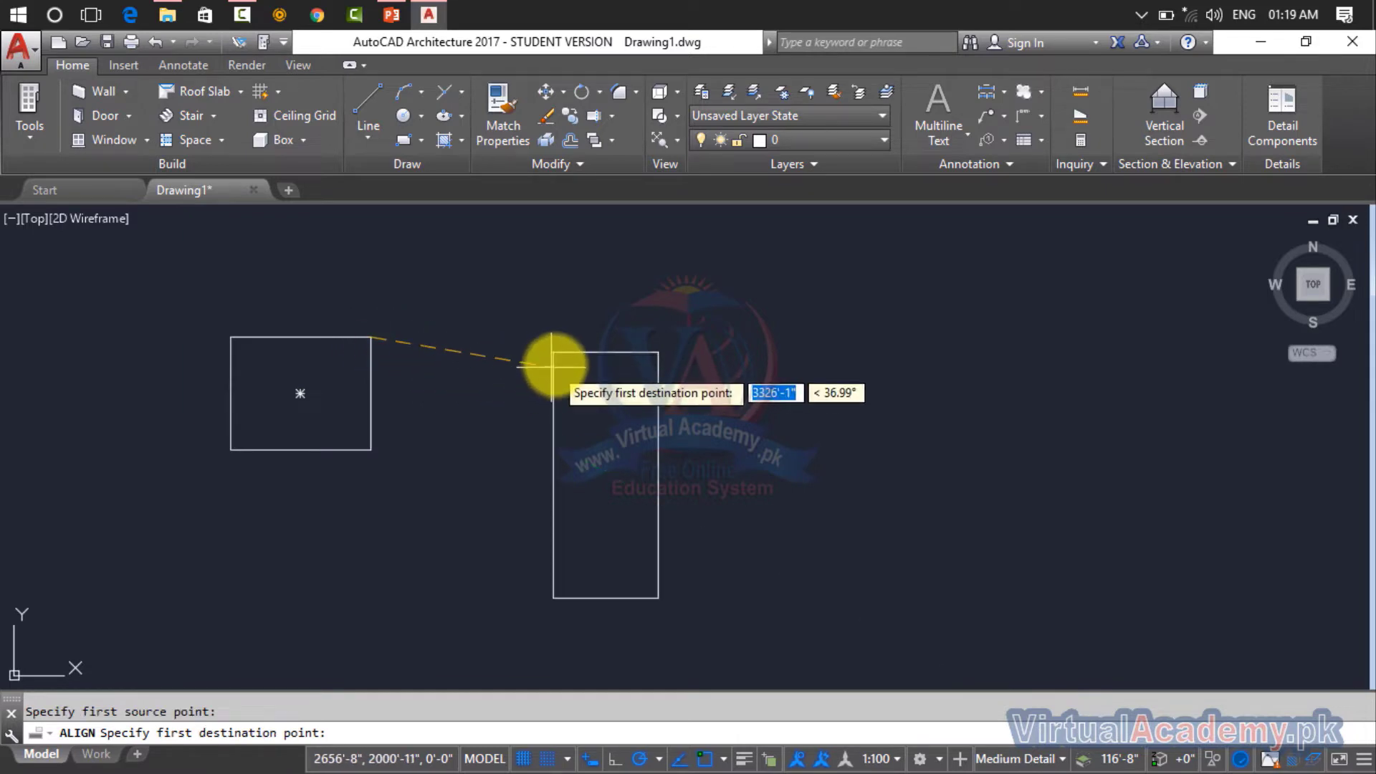
left_click(552, 421)
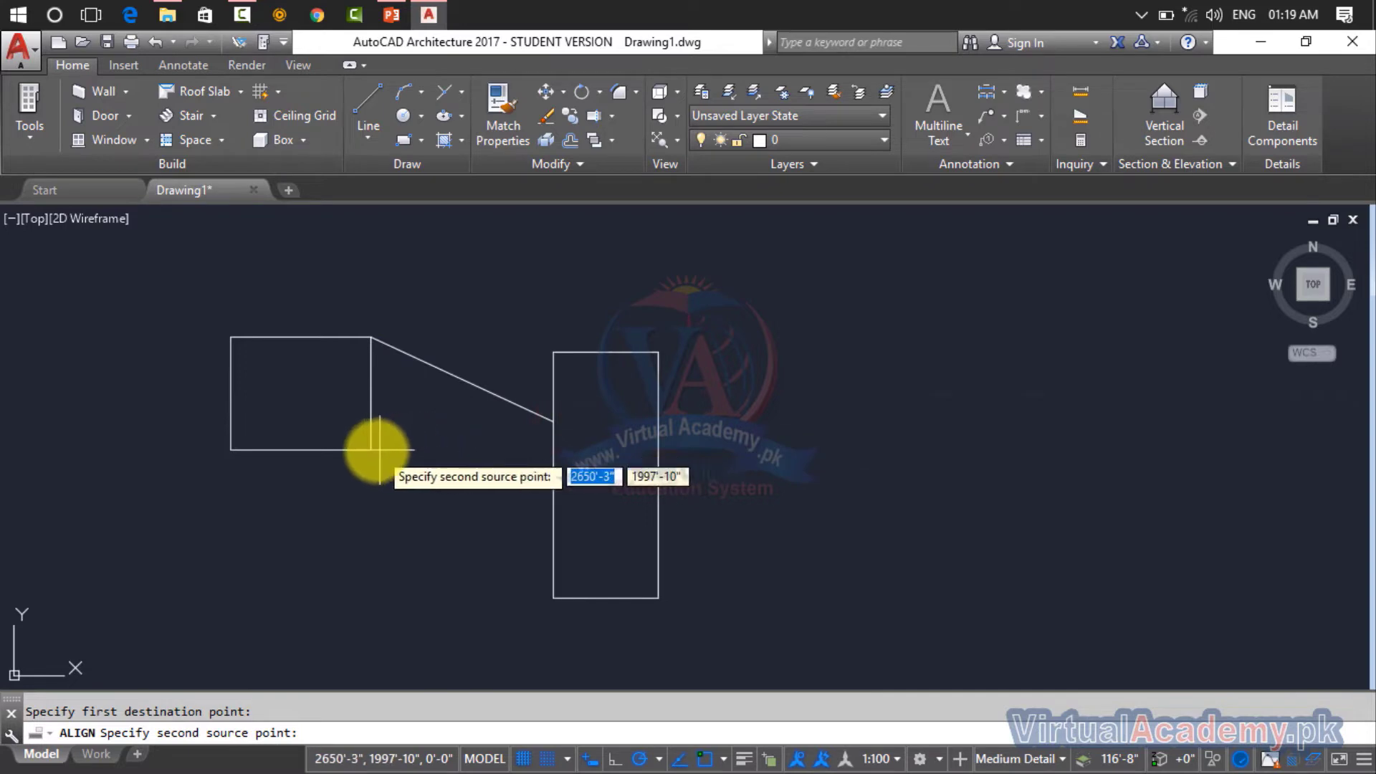
left_click(371, 450)
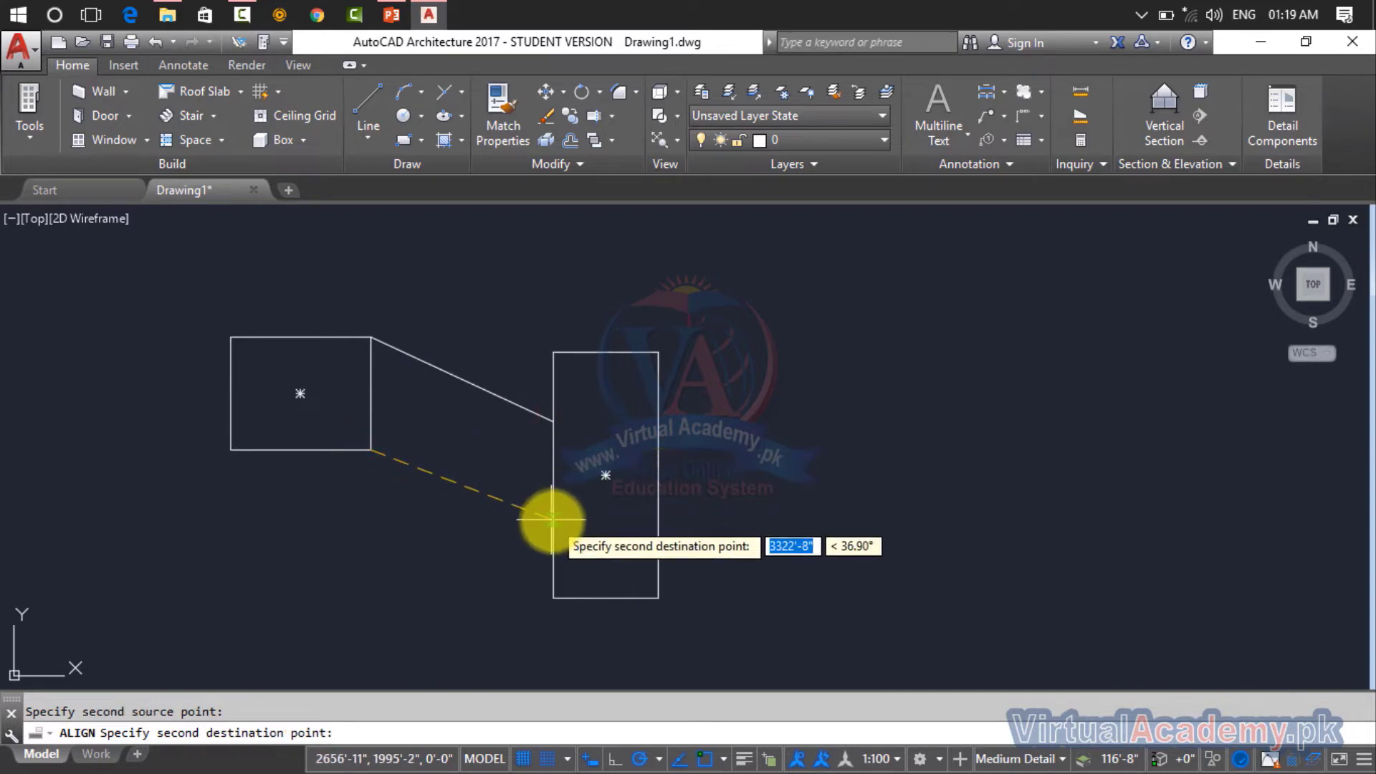
left_click(552, 525)
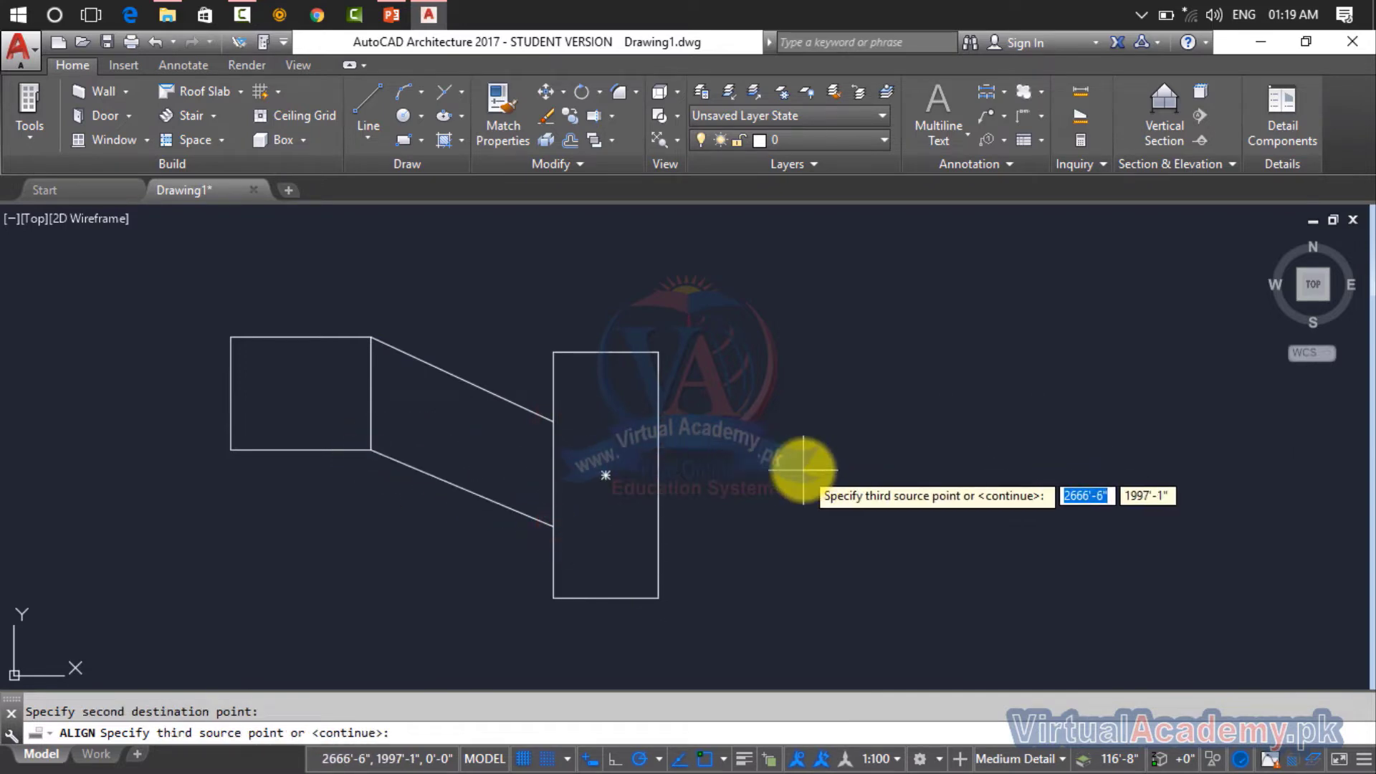
key("Return")
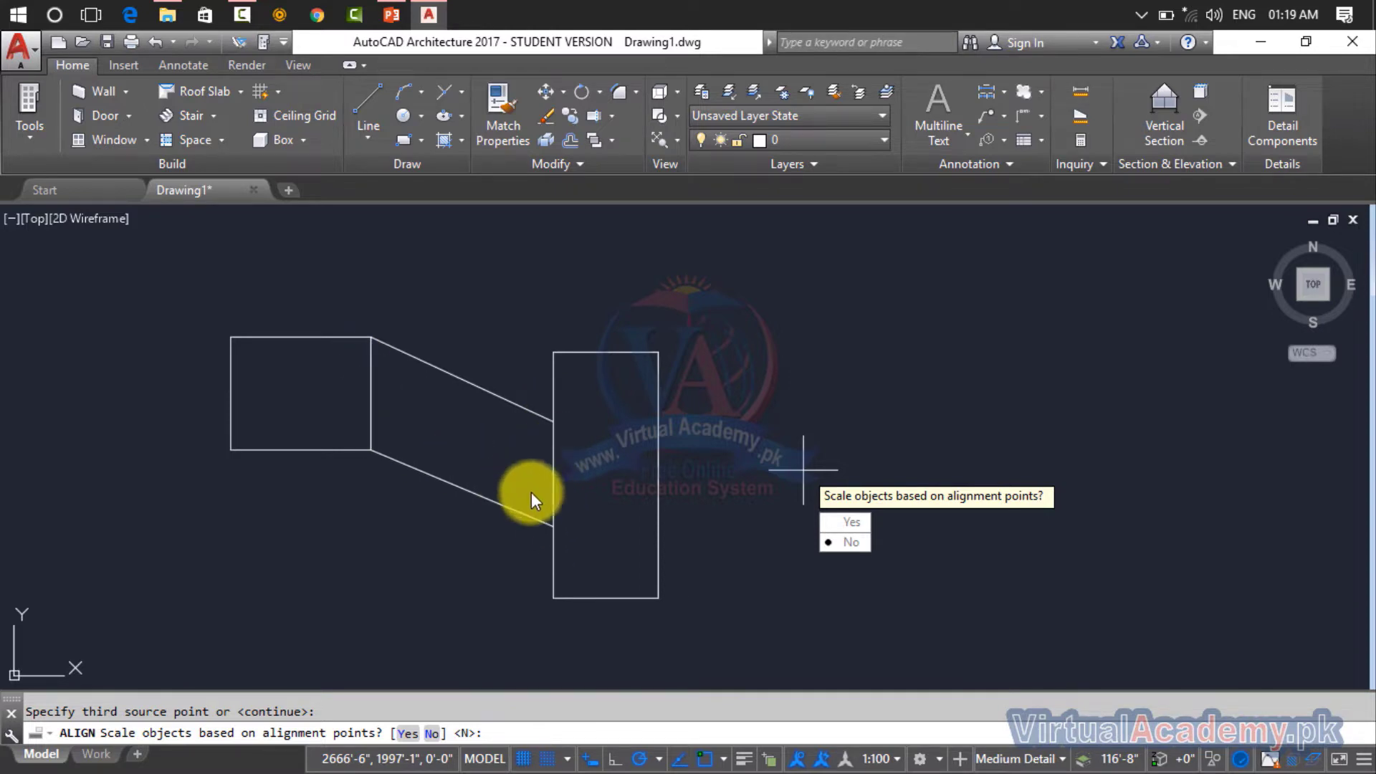
left_click(846, 541)
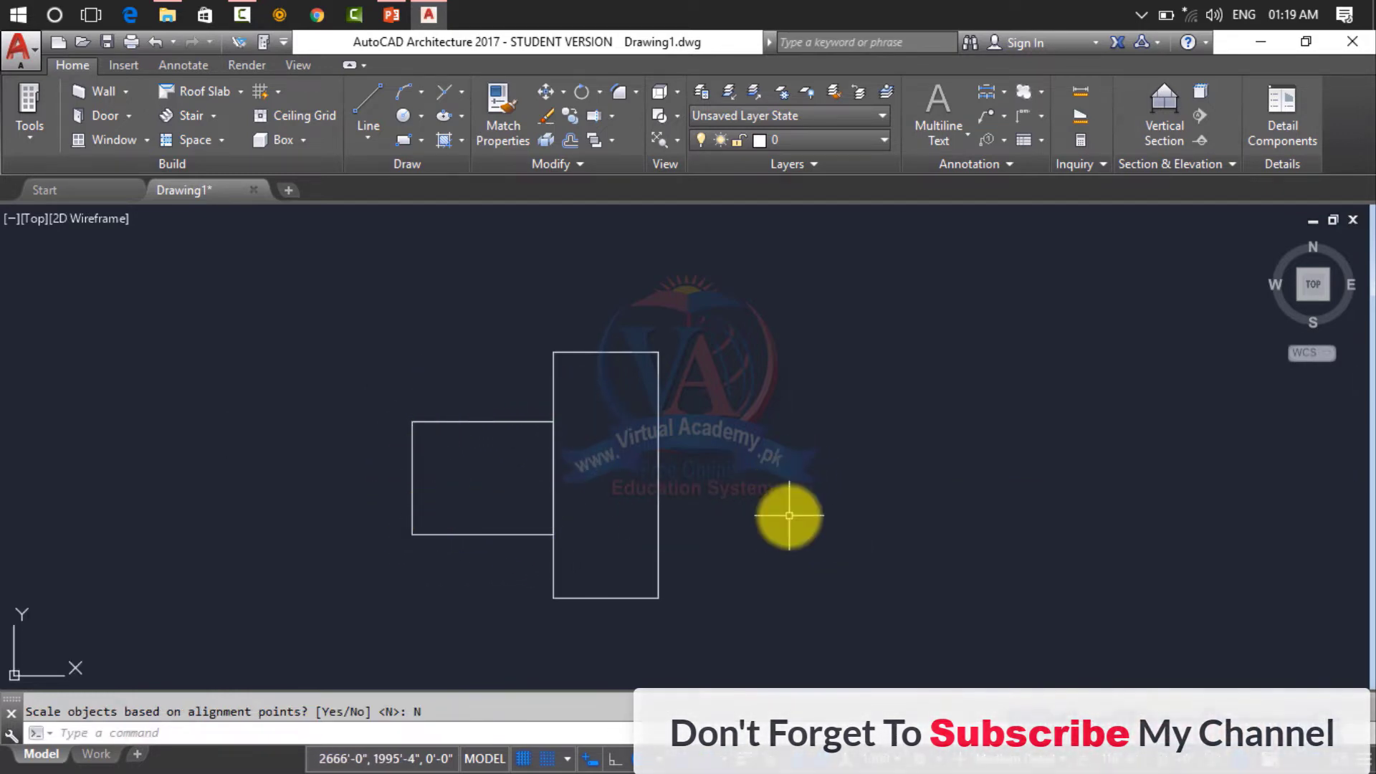
key("ctrl+z")
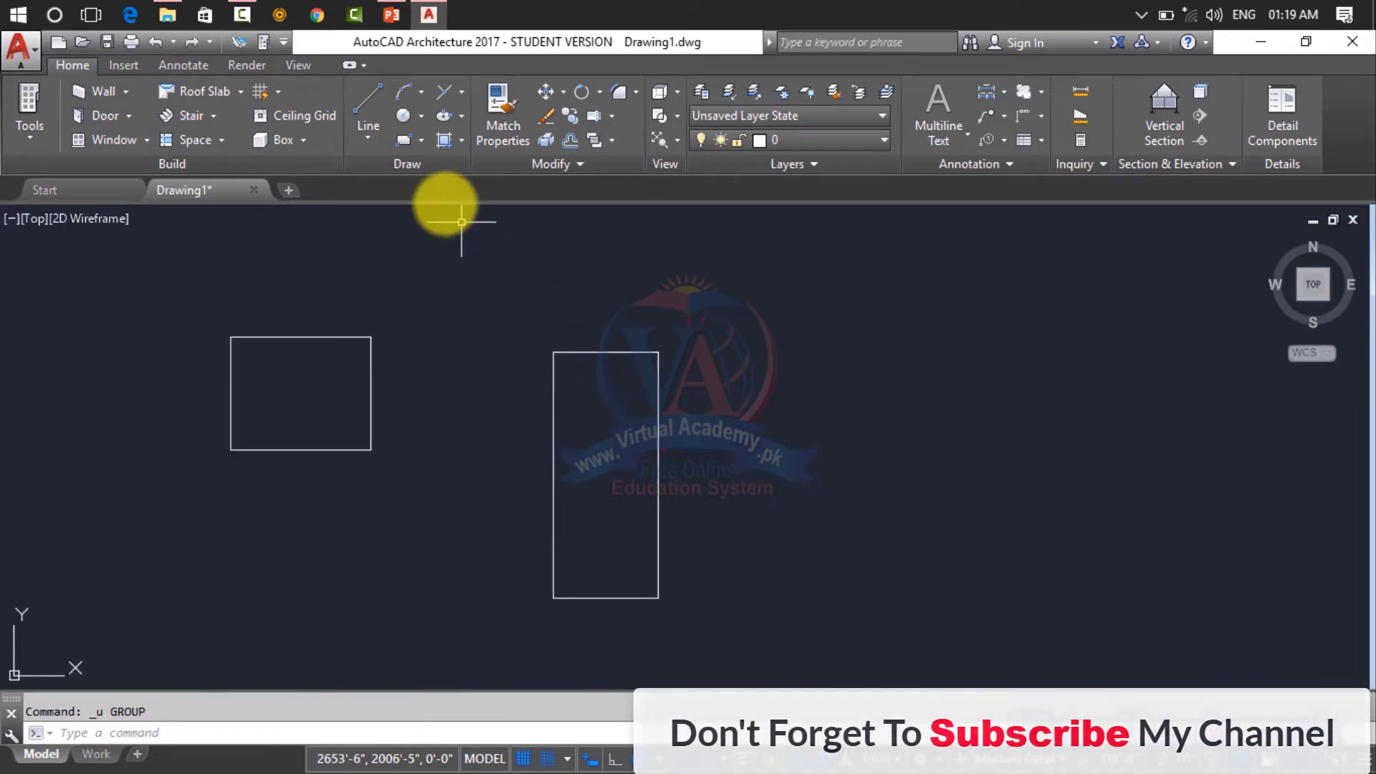
Align the small rectangle's right corners to the tall rectangle's left corners, scaling it to the alignment points.
left_click(535, 165)
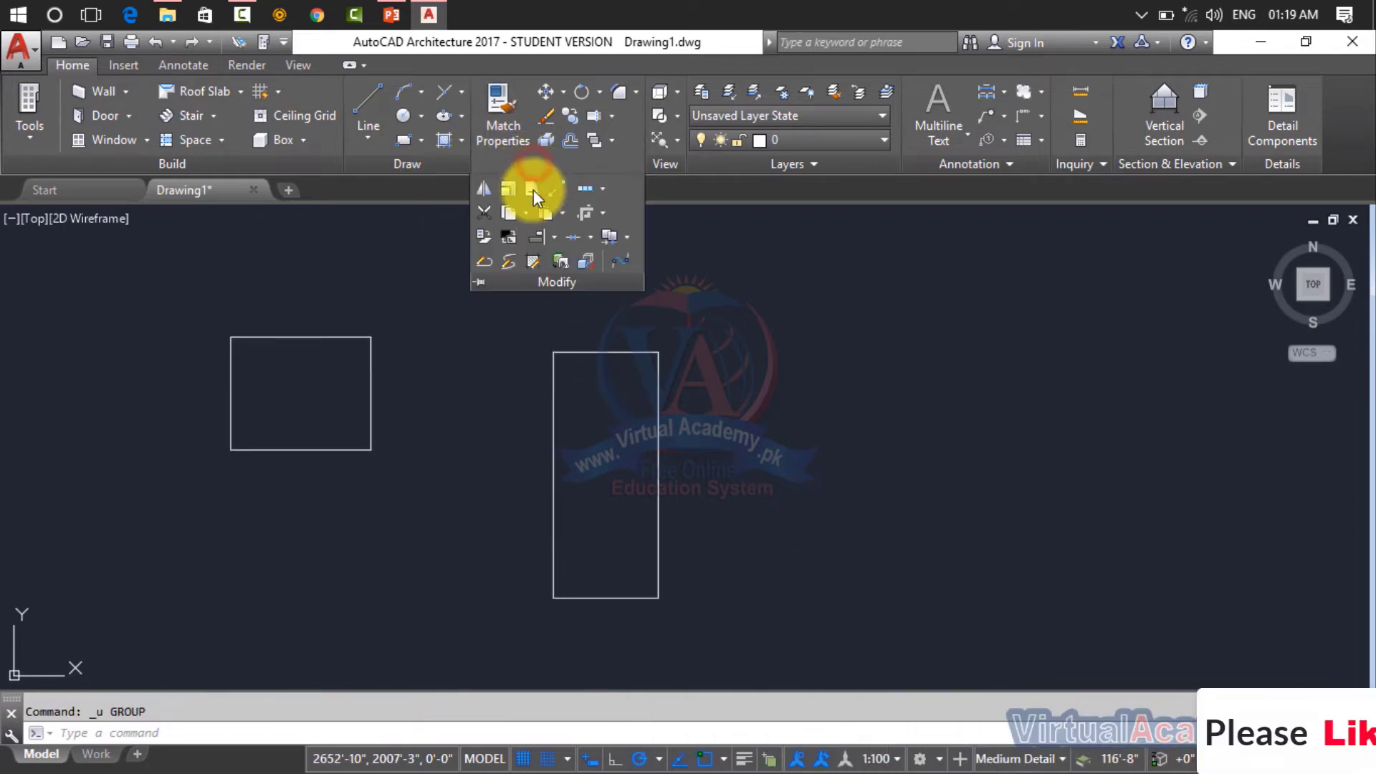
left_click(539, 235)
left_click(371, 373)
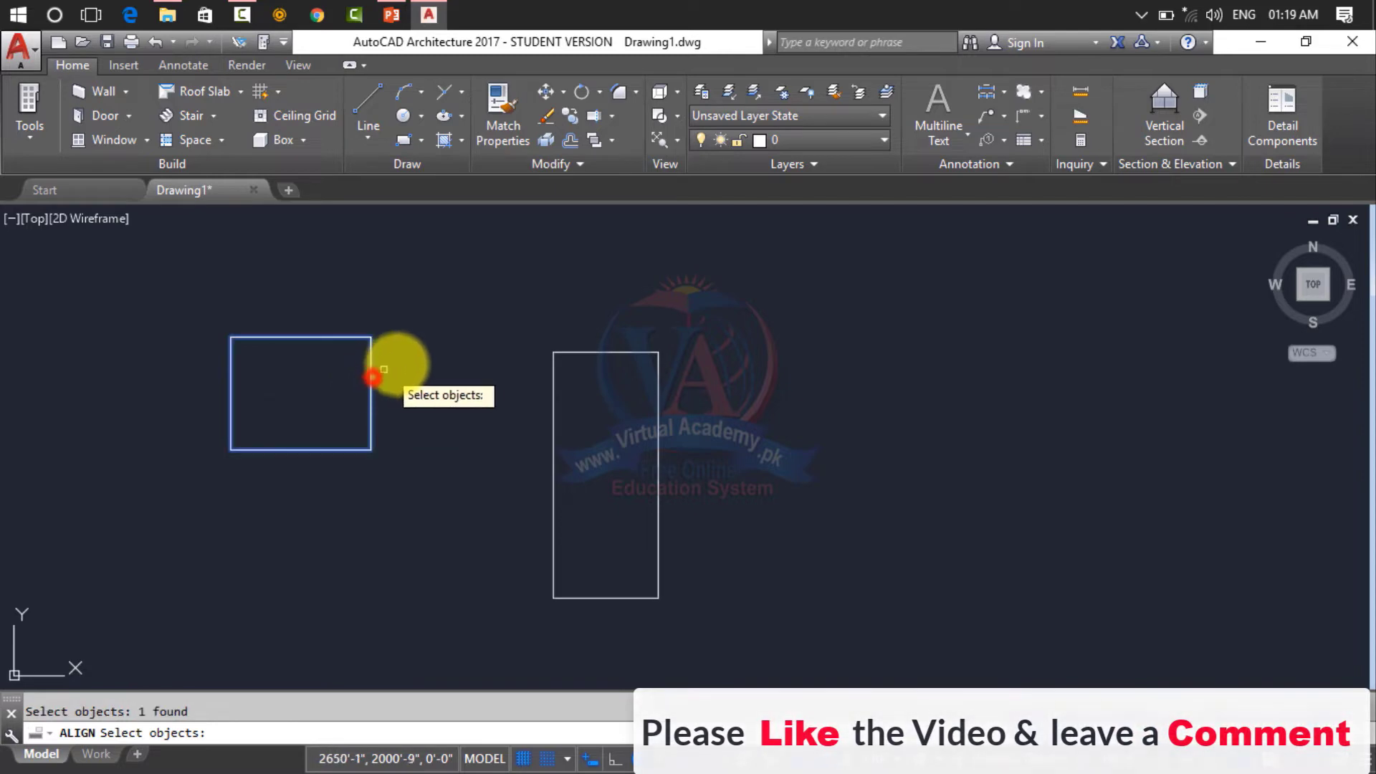
key("Return")
left_click(371, 338)
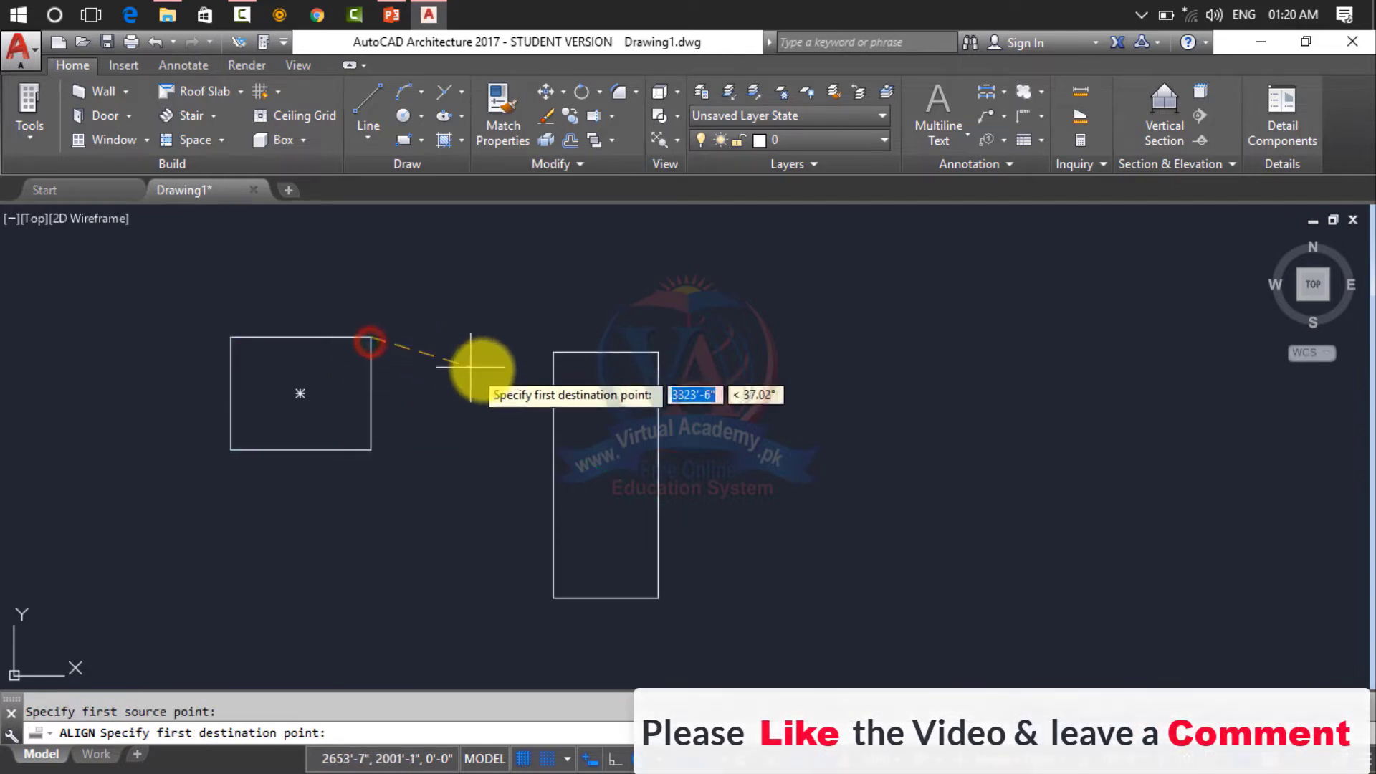
left_click(553, 351)
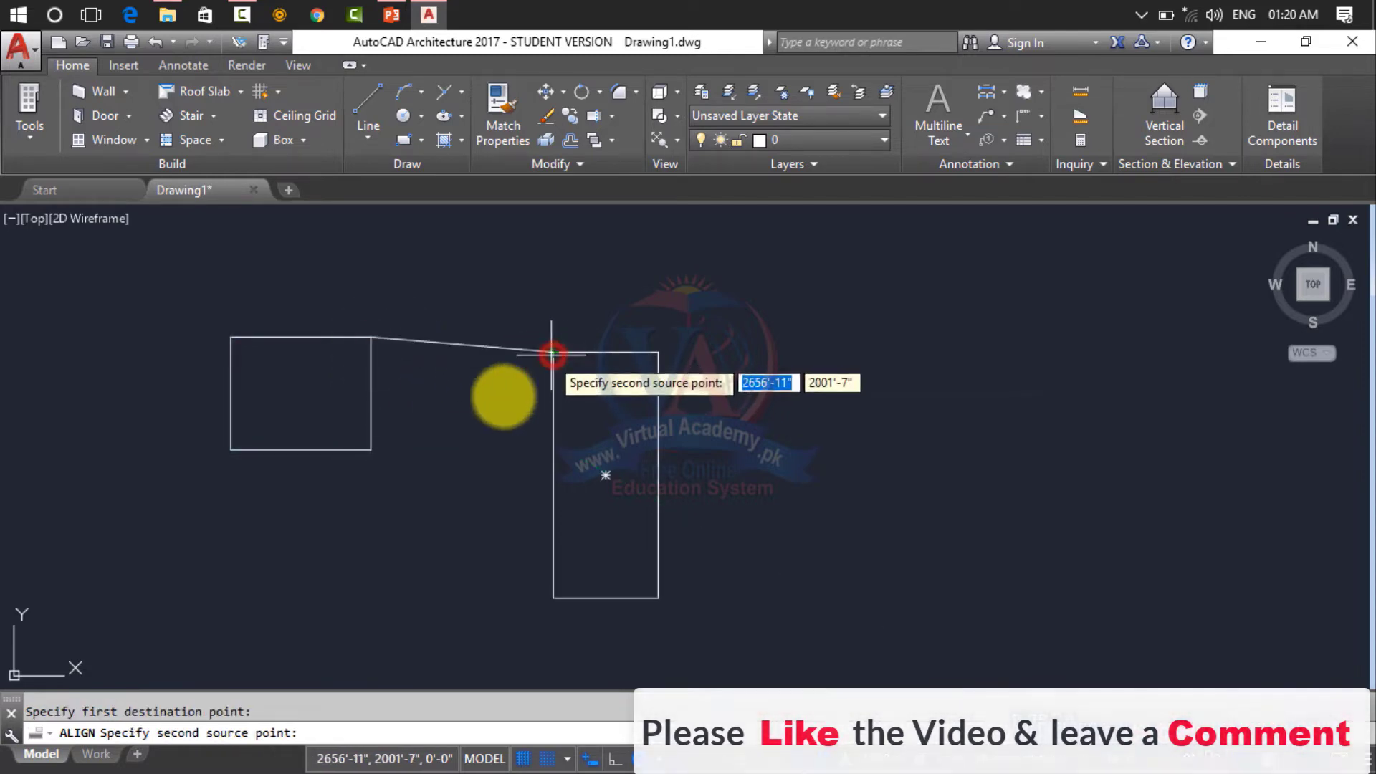
left_click(372, 451)
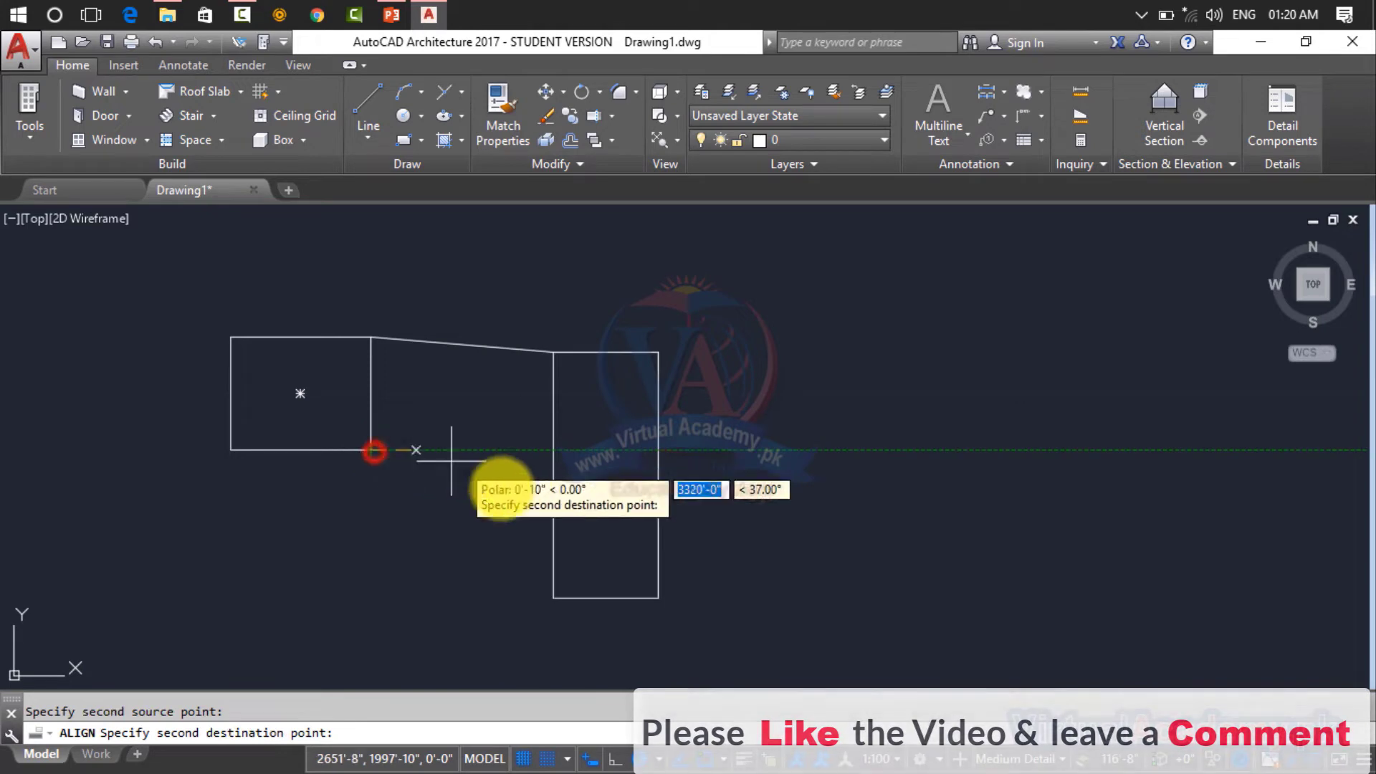
left_click(553, 598)
key("Return")
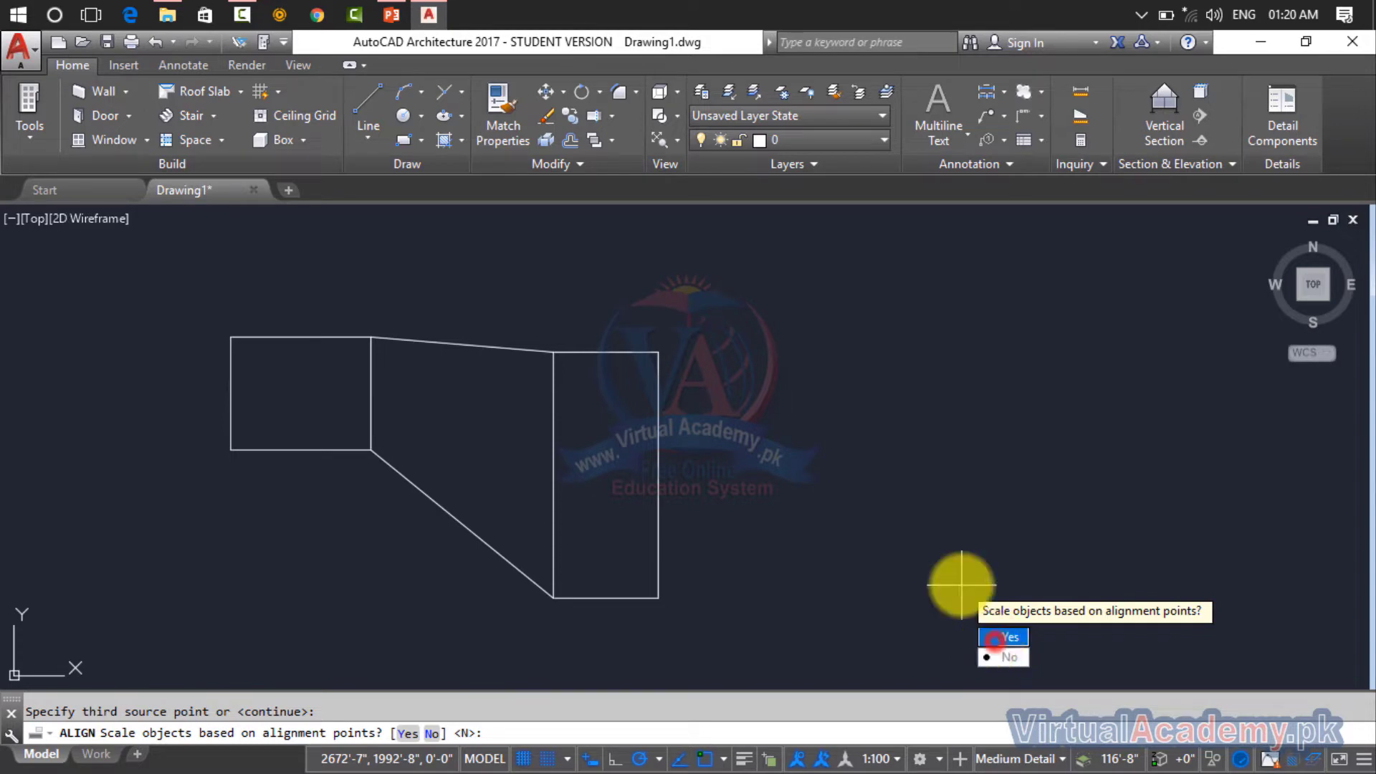
type("y")
key("Return")
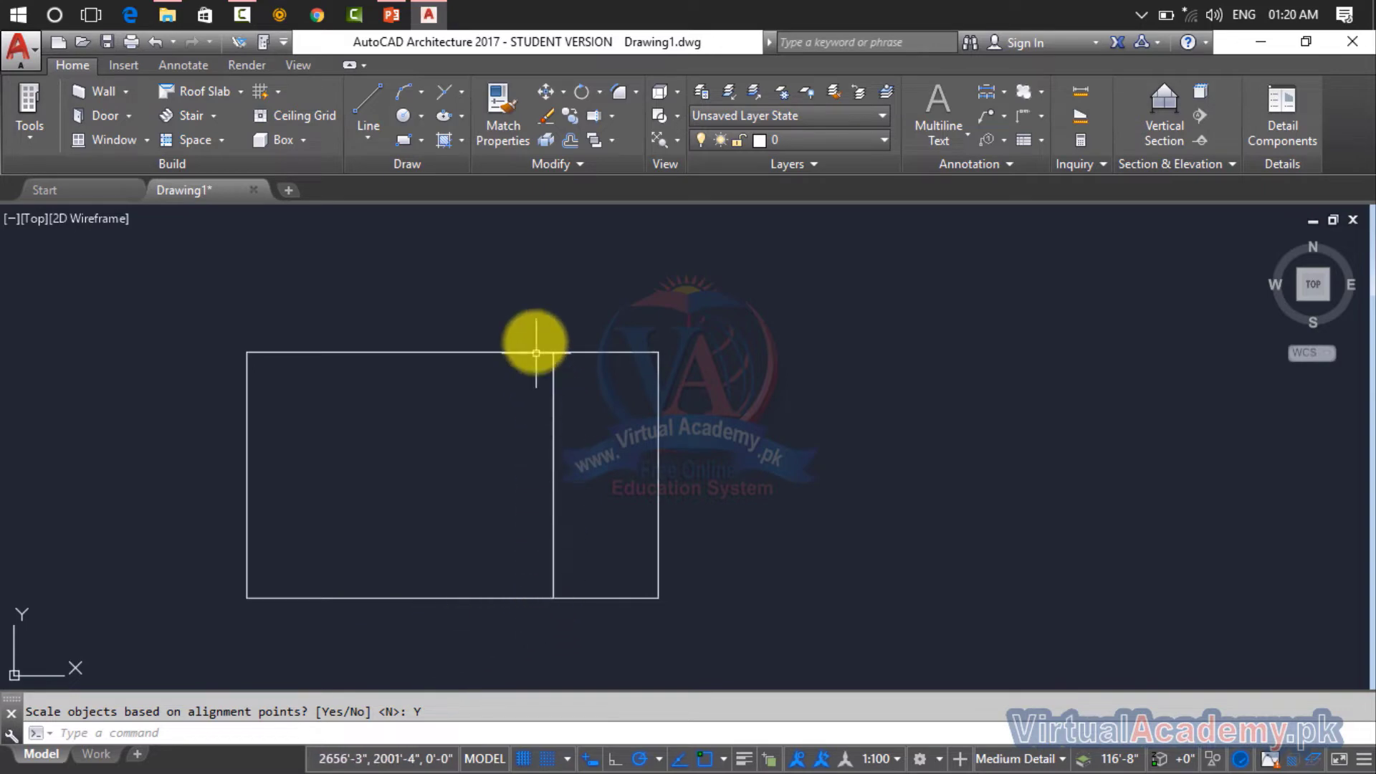
Undo the scaled alignment of the two rectangles.
left_click(523, 566)
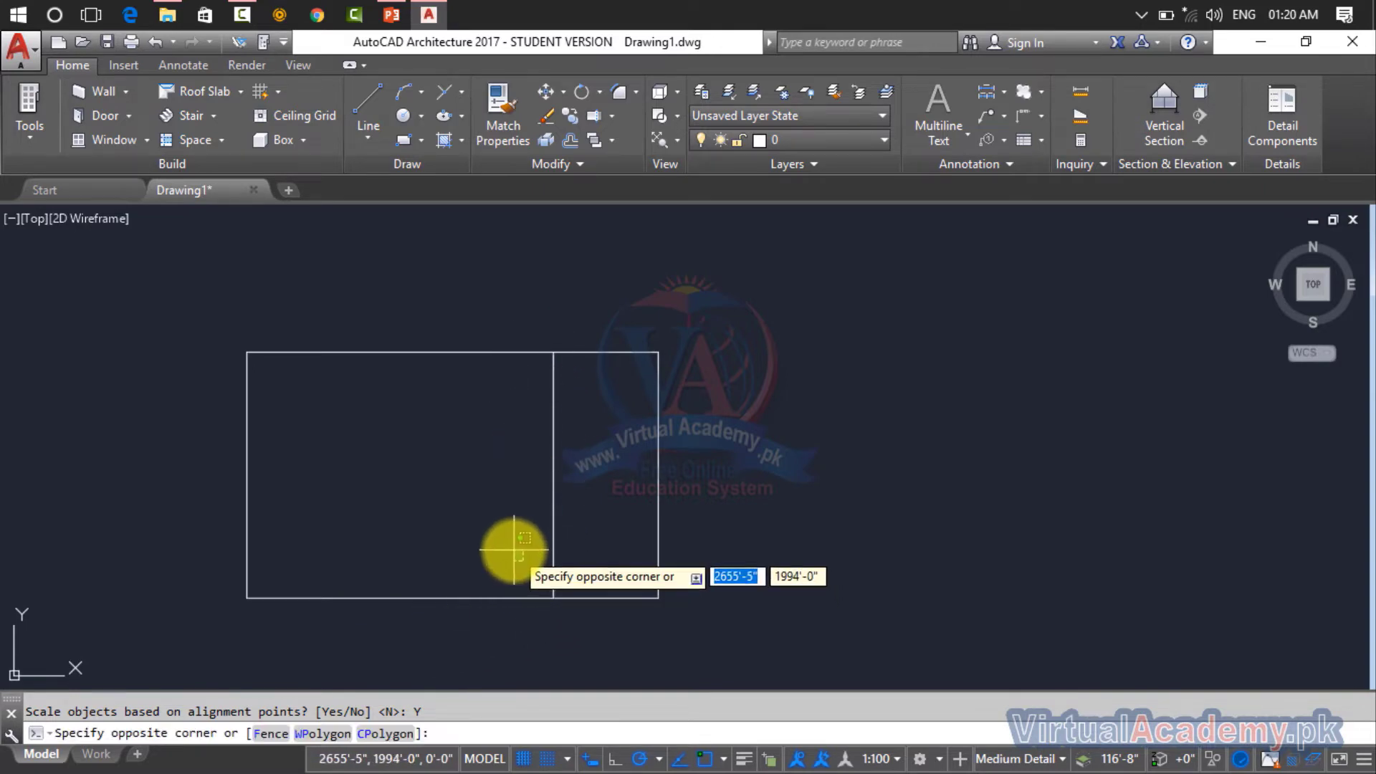
key("Escape")
key("ctrl+z")
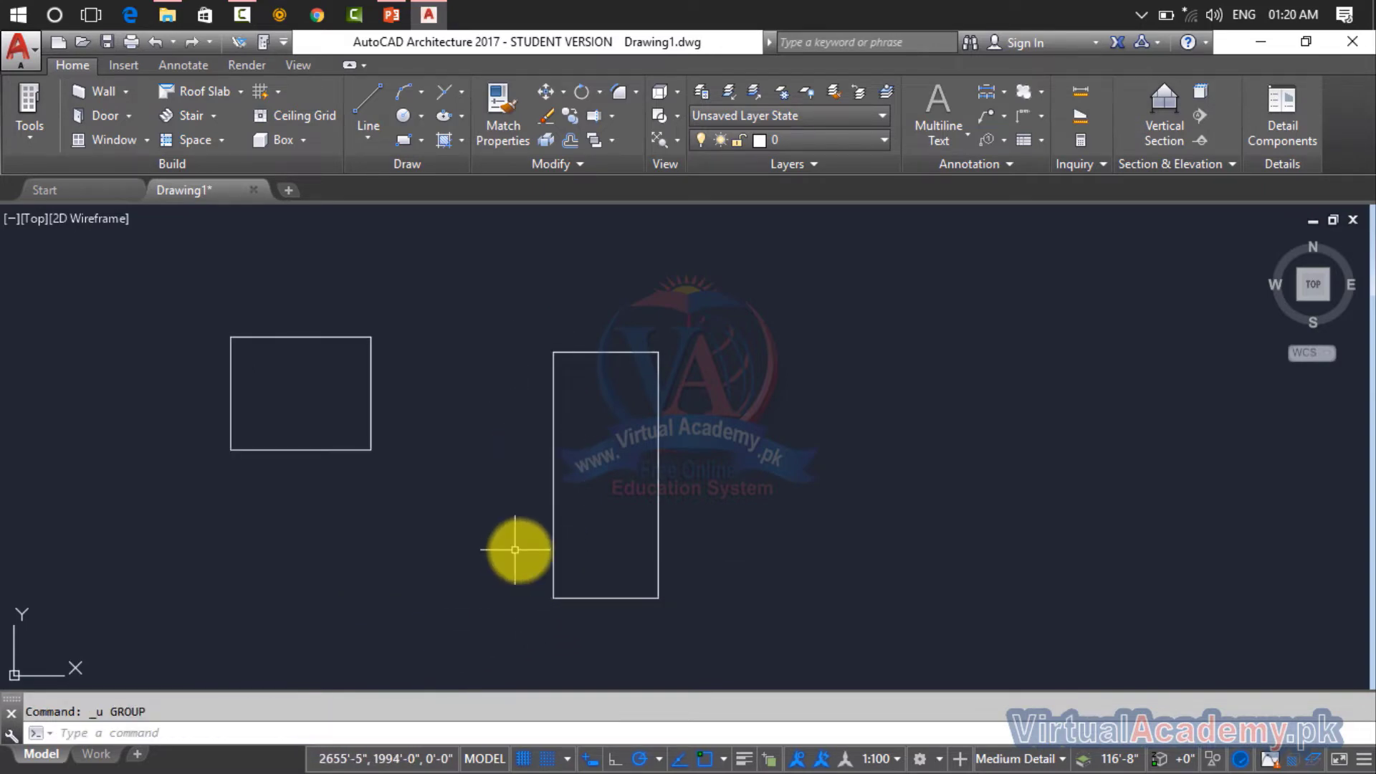
left_click(578, 162)
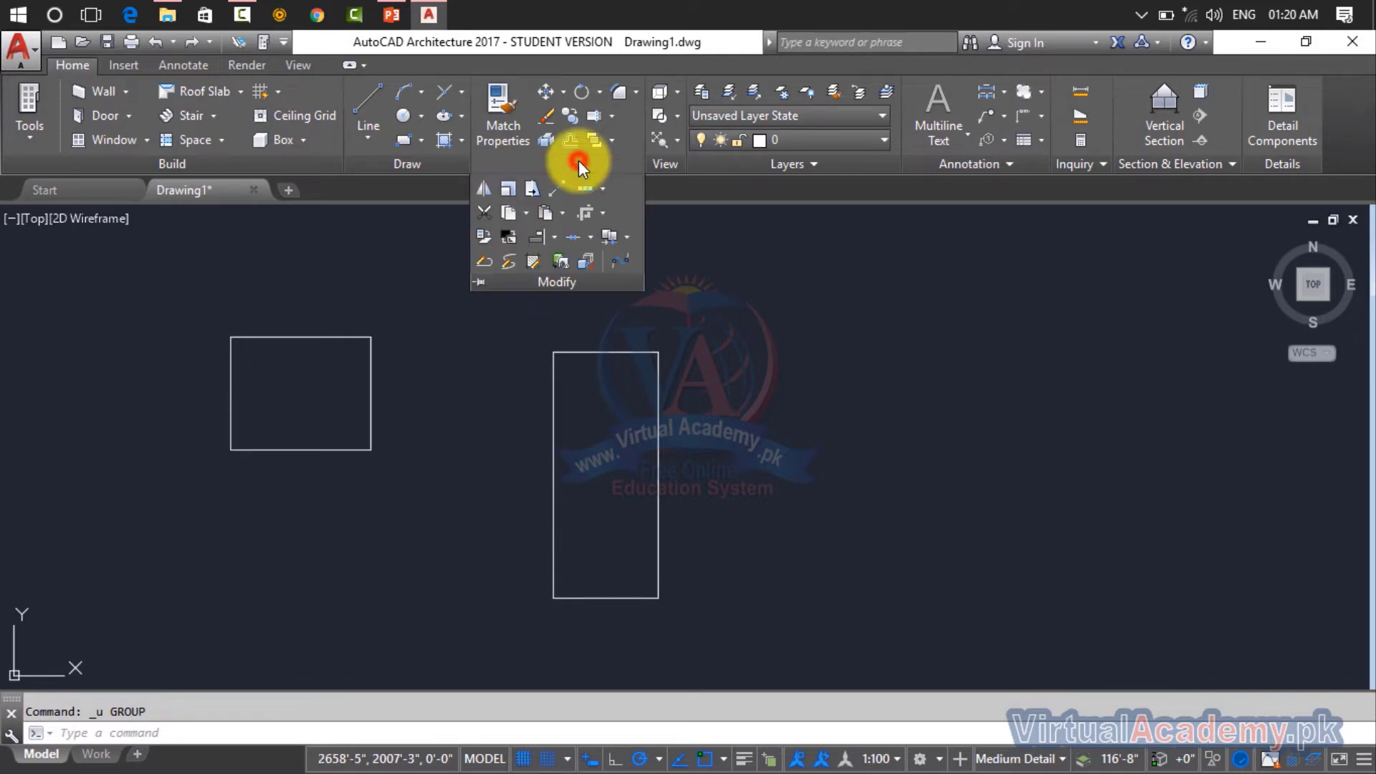
left_click(567, 216)
left_click(566, 217)
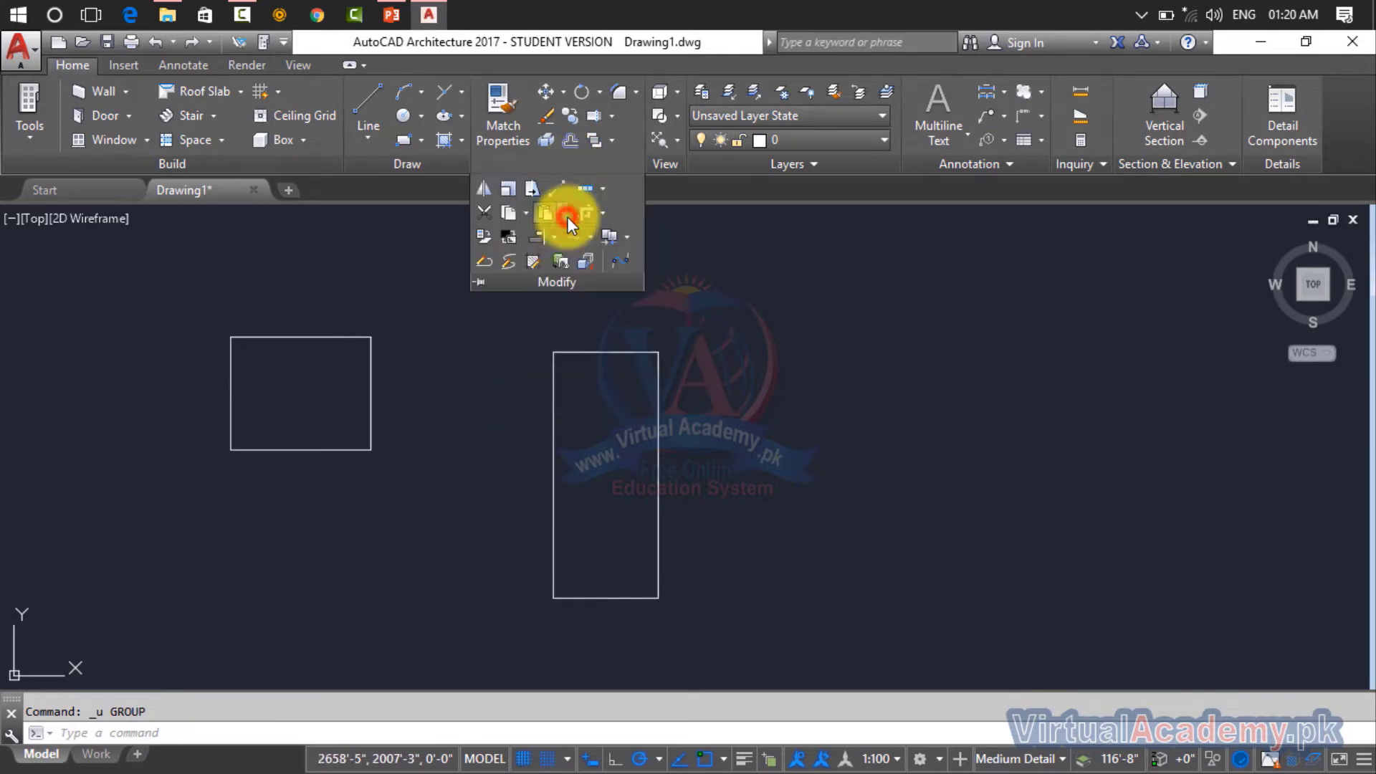
left_click(556, 243)
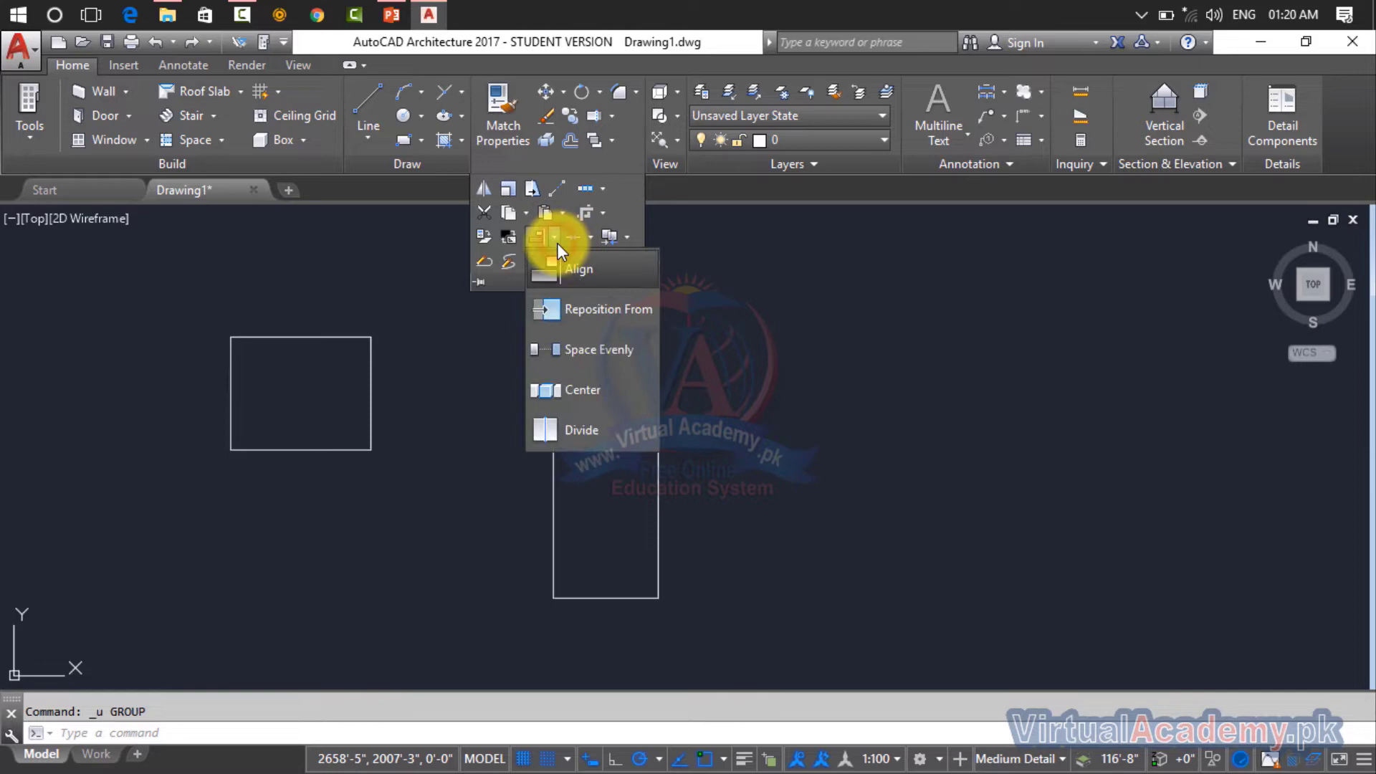
left_click(816, 326)
Explode the small rectangle into separate line segments.
middle_click_drag(763, 339, 916, 430)
left_click(478, 371)
left_click(419, 577)
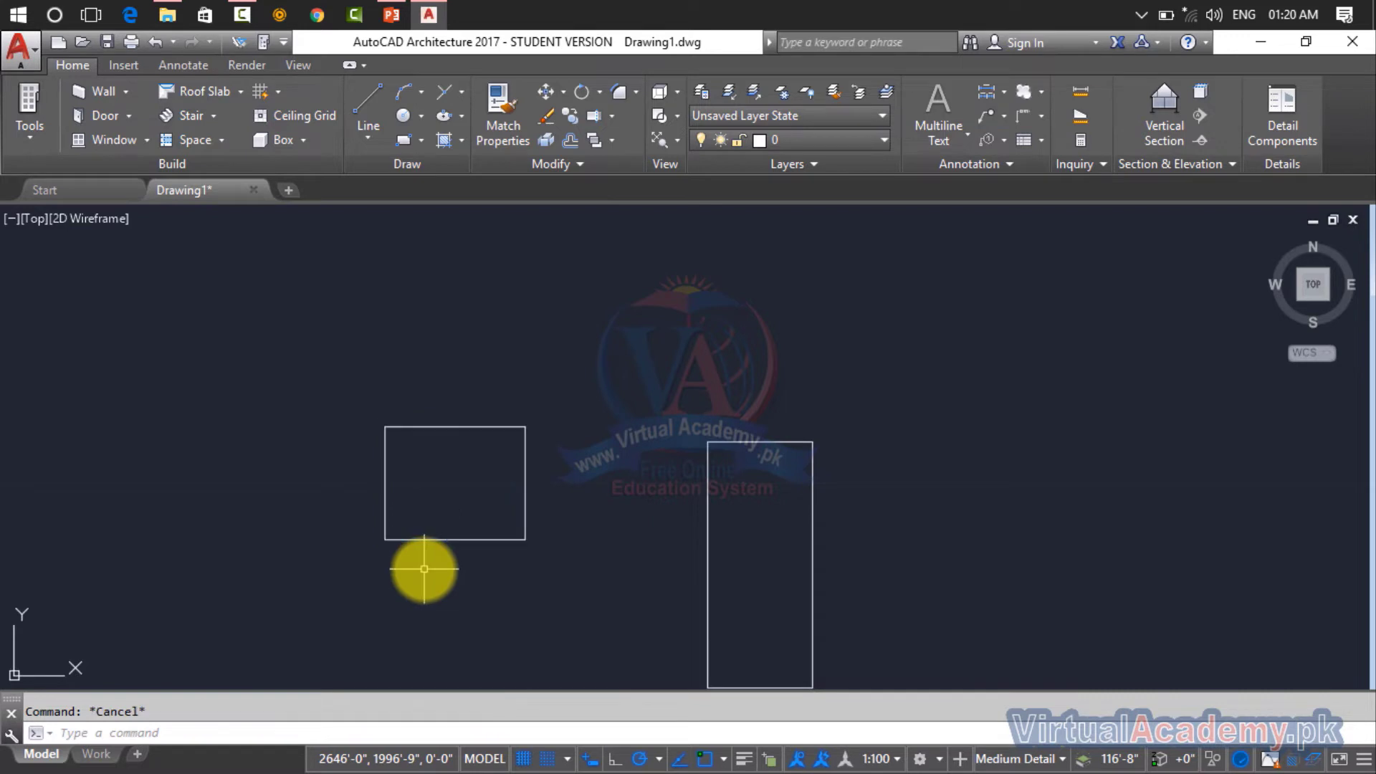
key("Return")
left_click(478, 370)
left_click(380, 560)
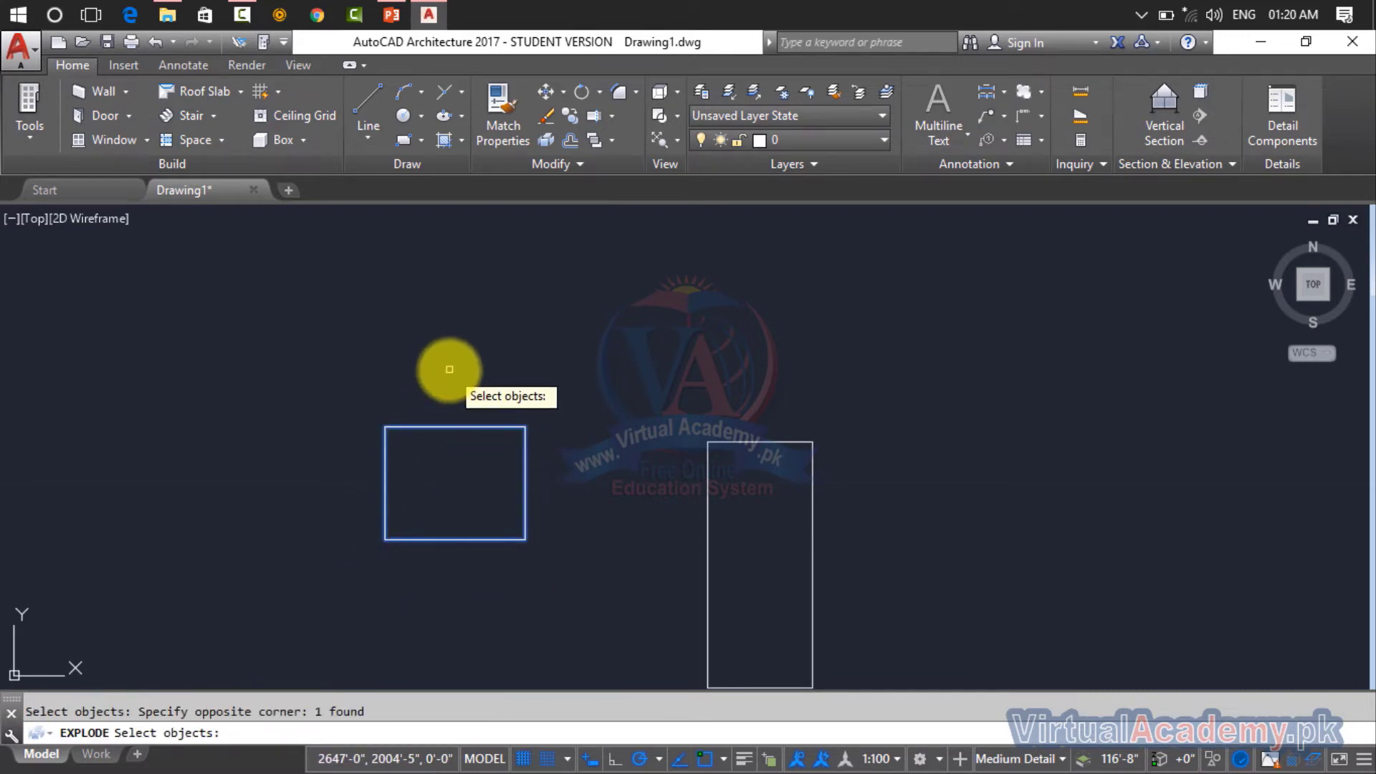
right_click(445, 369)
Erase the top, left and bottom edges of the exploded rectangle, keeping its right edge.
left_click(450, 369)
left_click(378, 592)
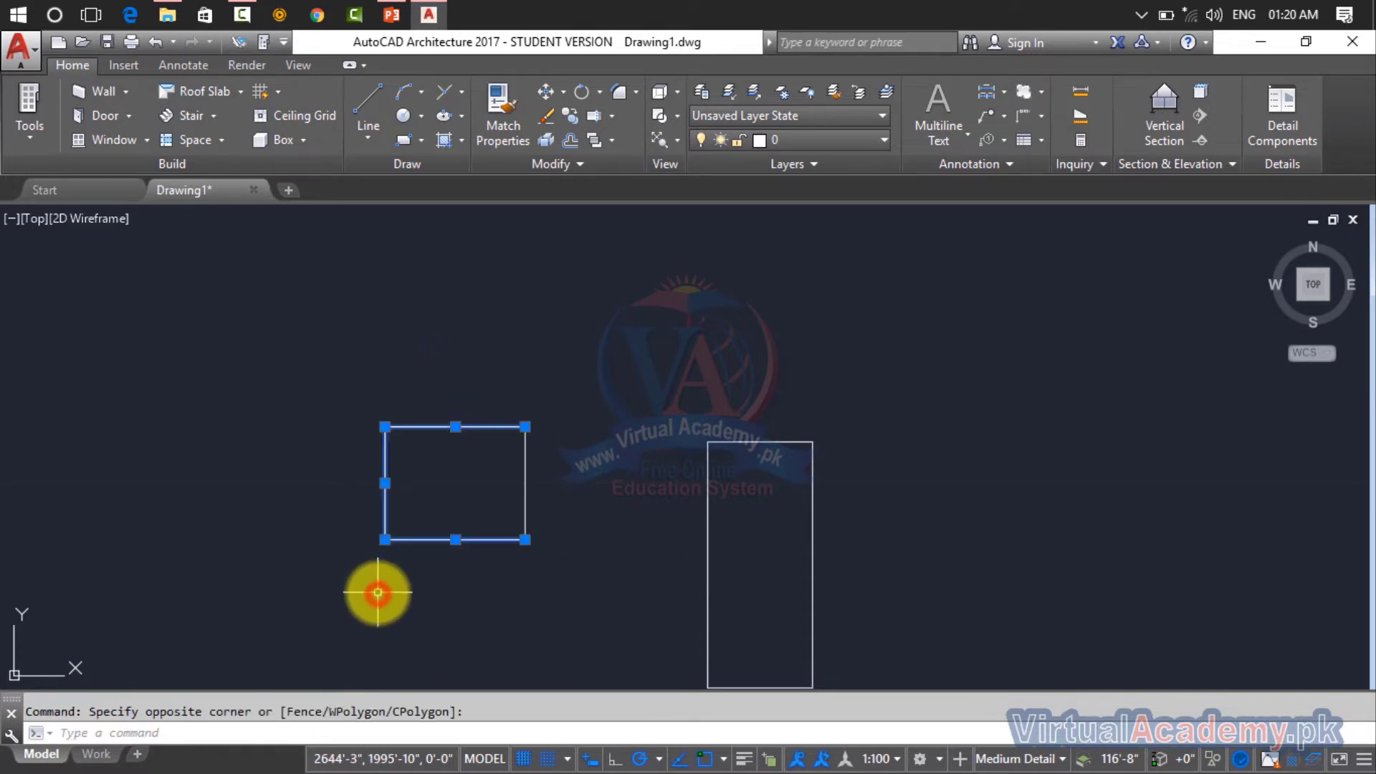
key("Delete")
scroll(511, 471, "up", 2)
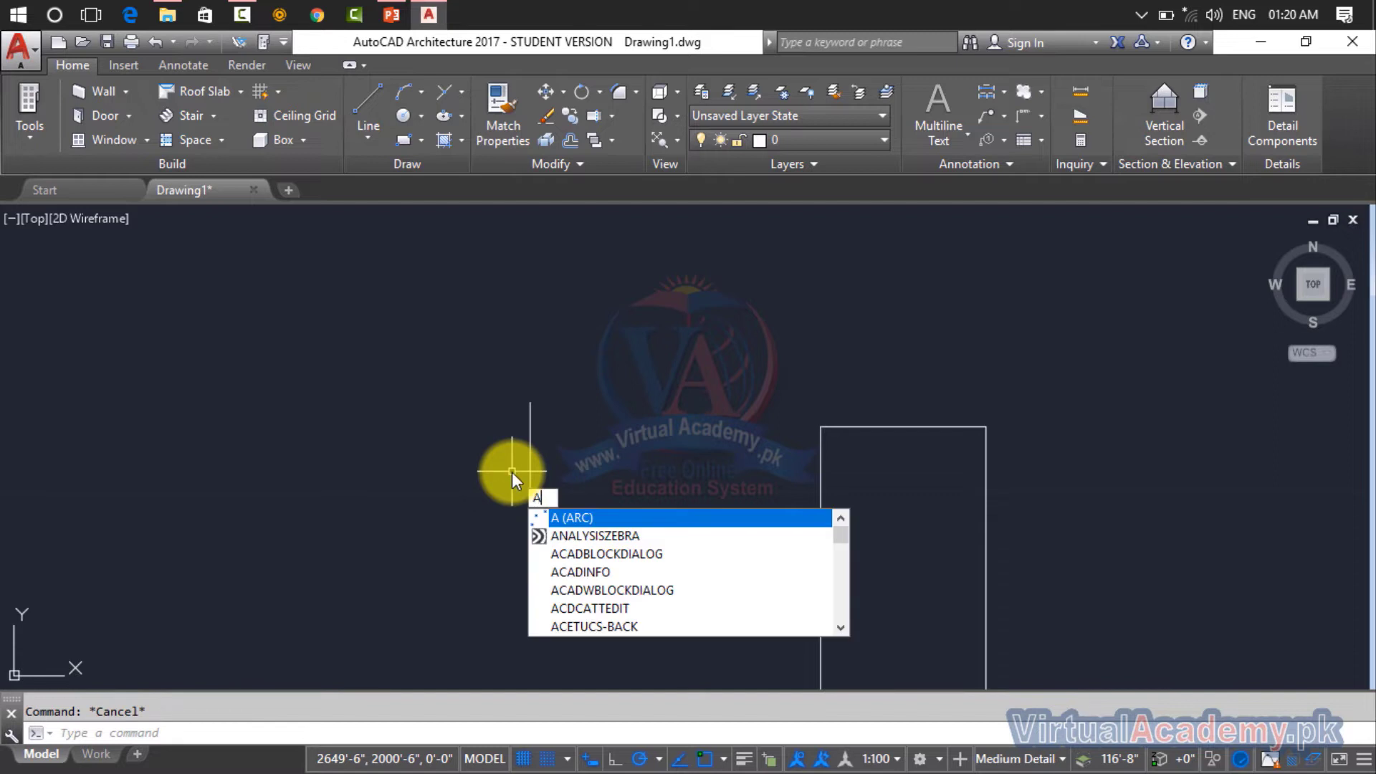
Draw a three-point arc bulging left from the vertical line's top endpoint to its bottom endpoint, closing a D shape.
key("Return")
left_click(529, 403)
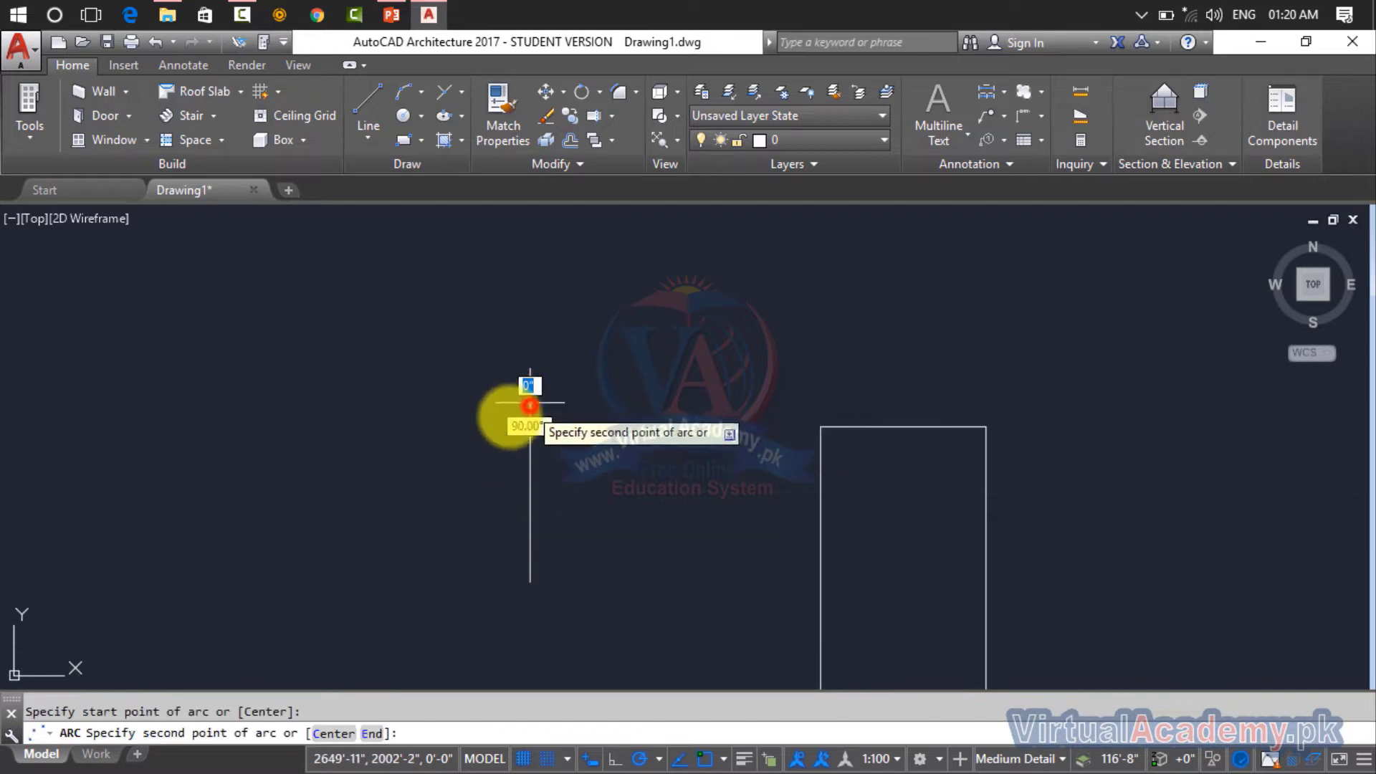
left_click(408, 475)
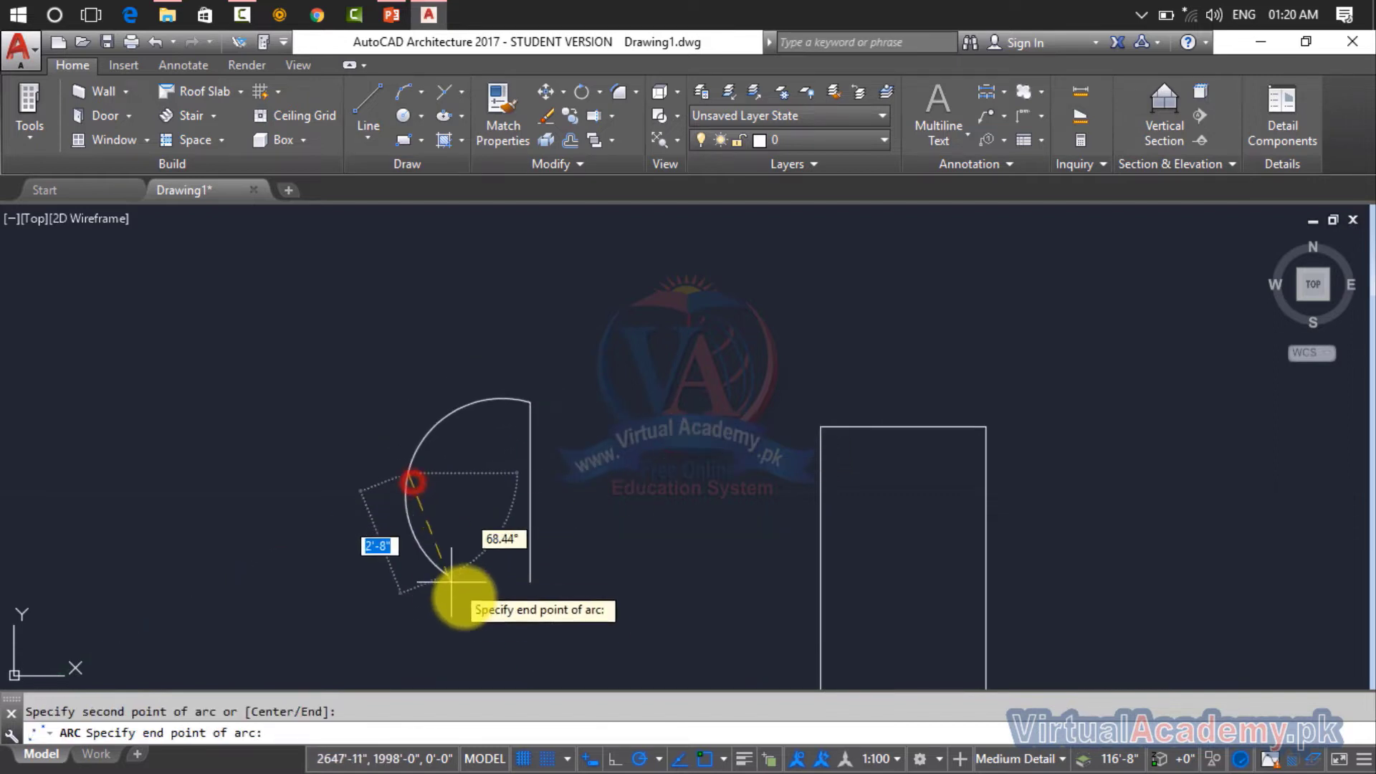
left_click(529, 580)
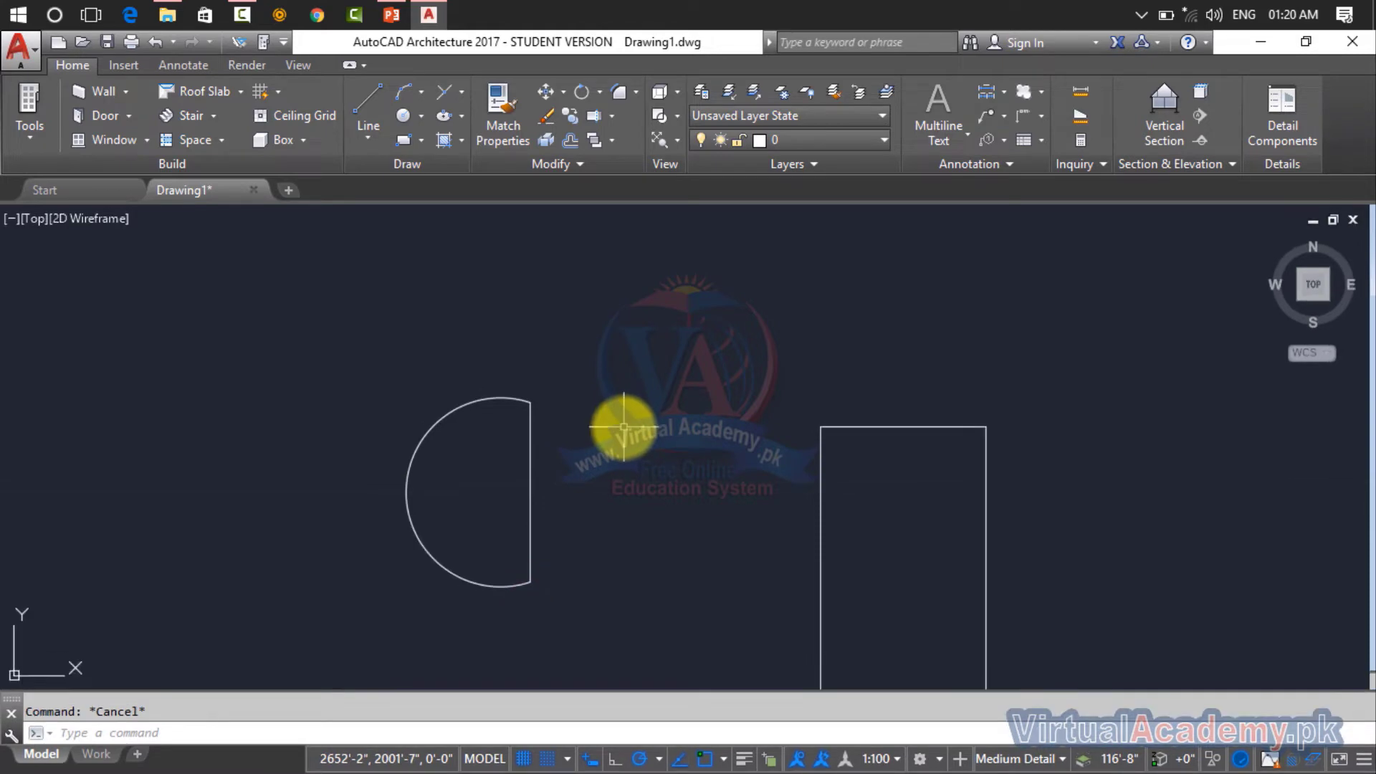
Rotate the arc and line together about their shared top endpoint so the straight edge slopes beneath the arc.
type("o")
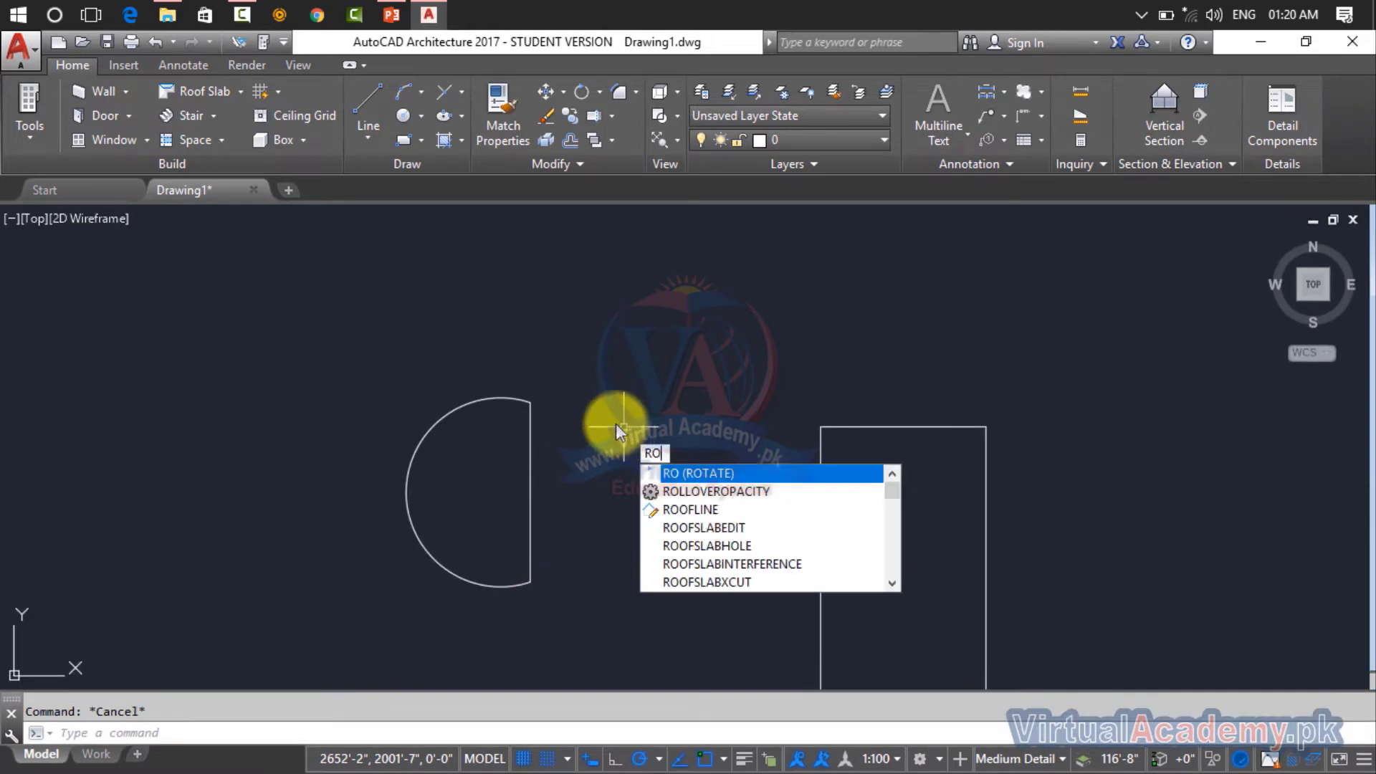
key("Return")
left_click(611, 358)
left_click(359, 624)
key("Return")
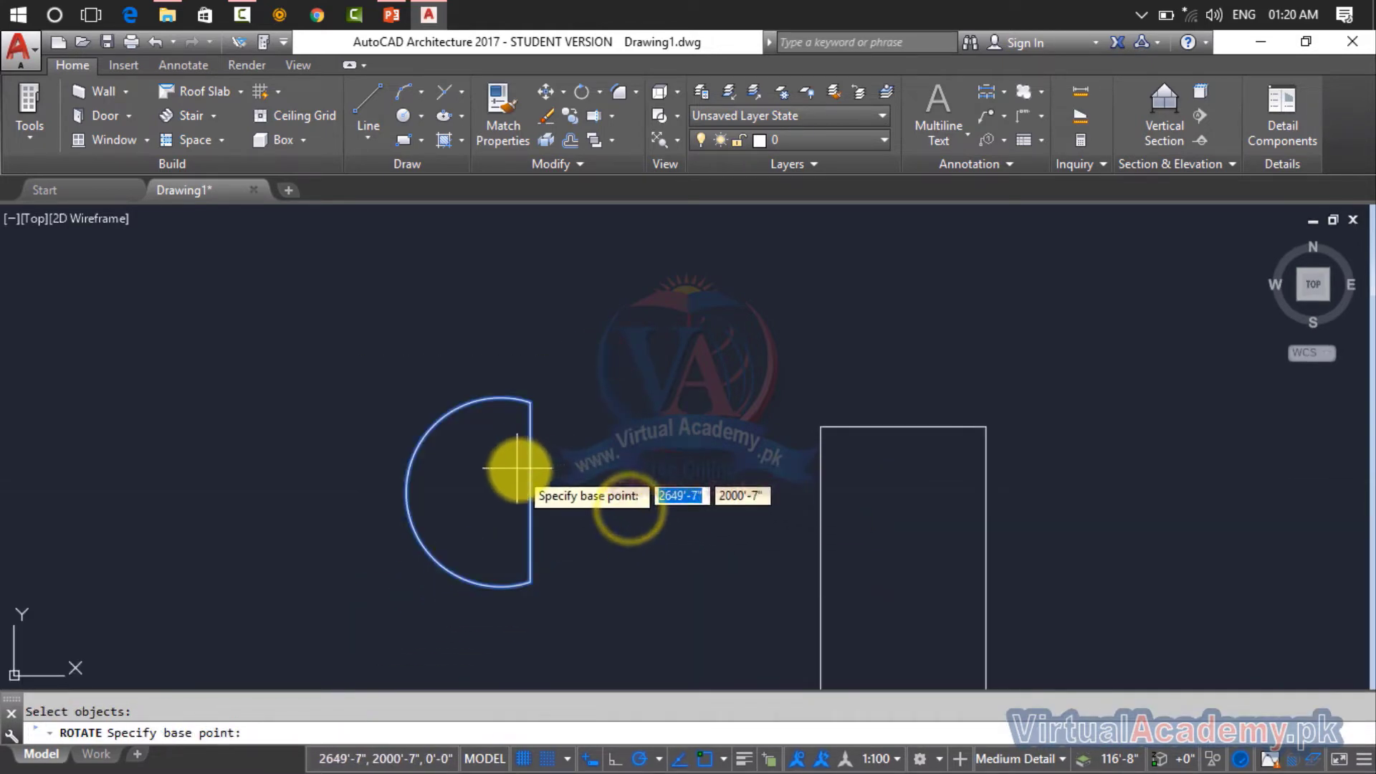
left_click(530, 400)
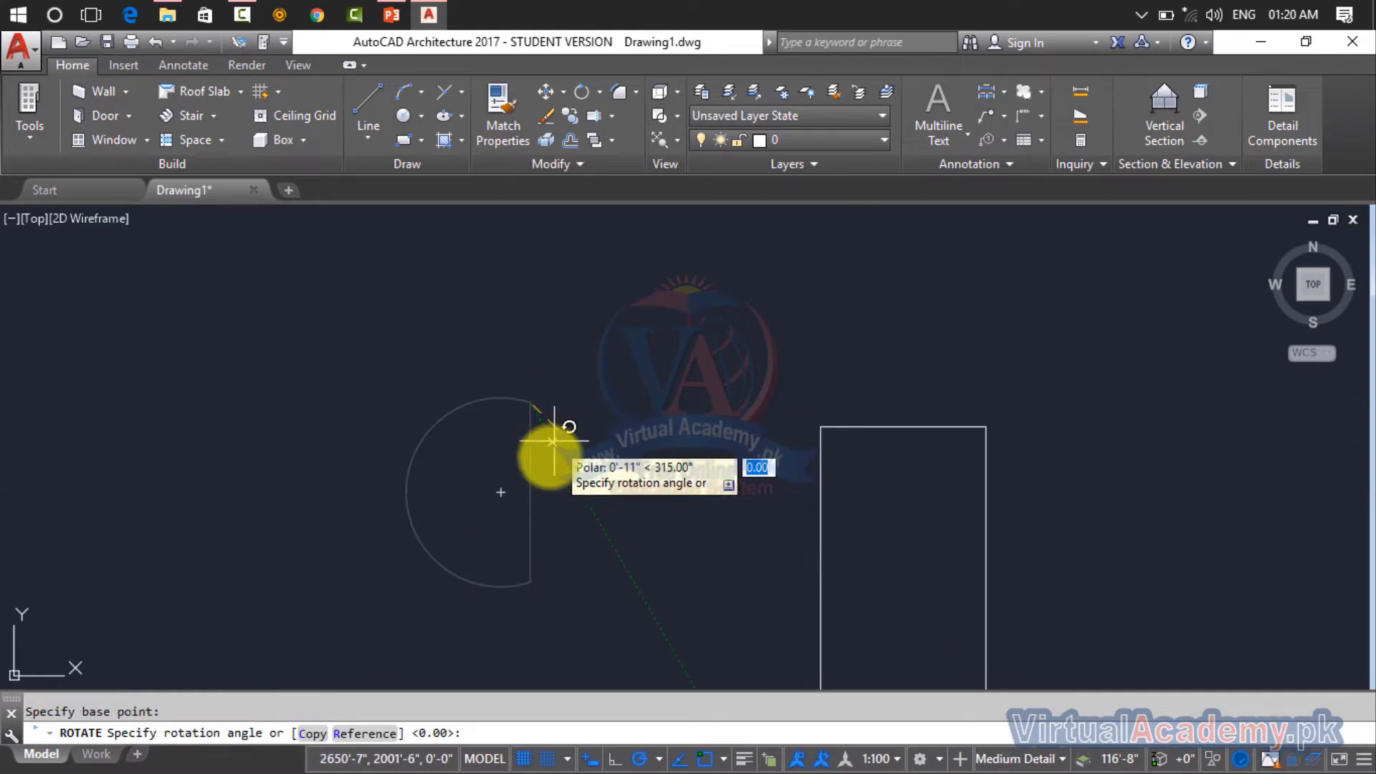
left_click(546, 470)
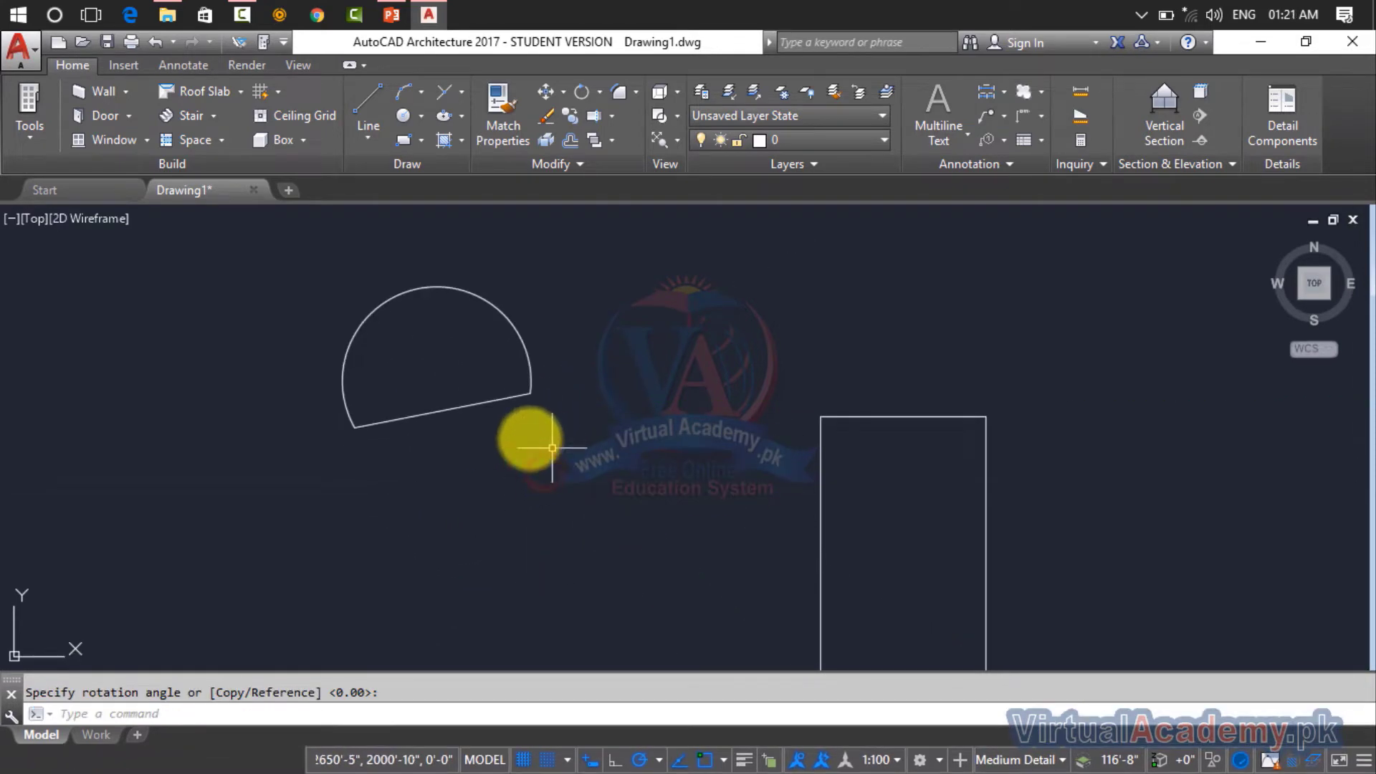
Align the D shape's straight edge to the tall rectangle's left edge, starting at its top-left corner, without scaling to the alignment points.
scroll(504, 393, "down", 2)
middle_click_drag(546, 390, 624, 391)
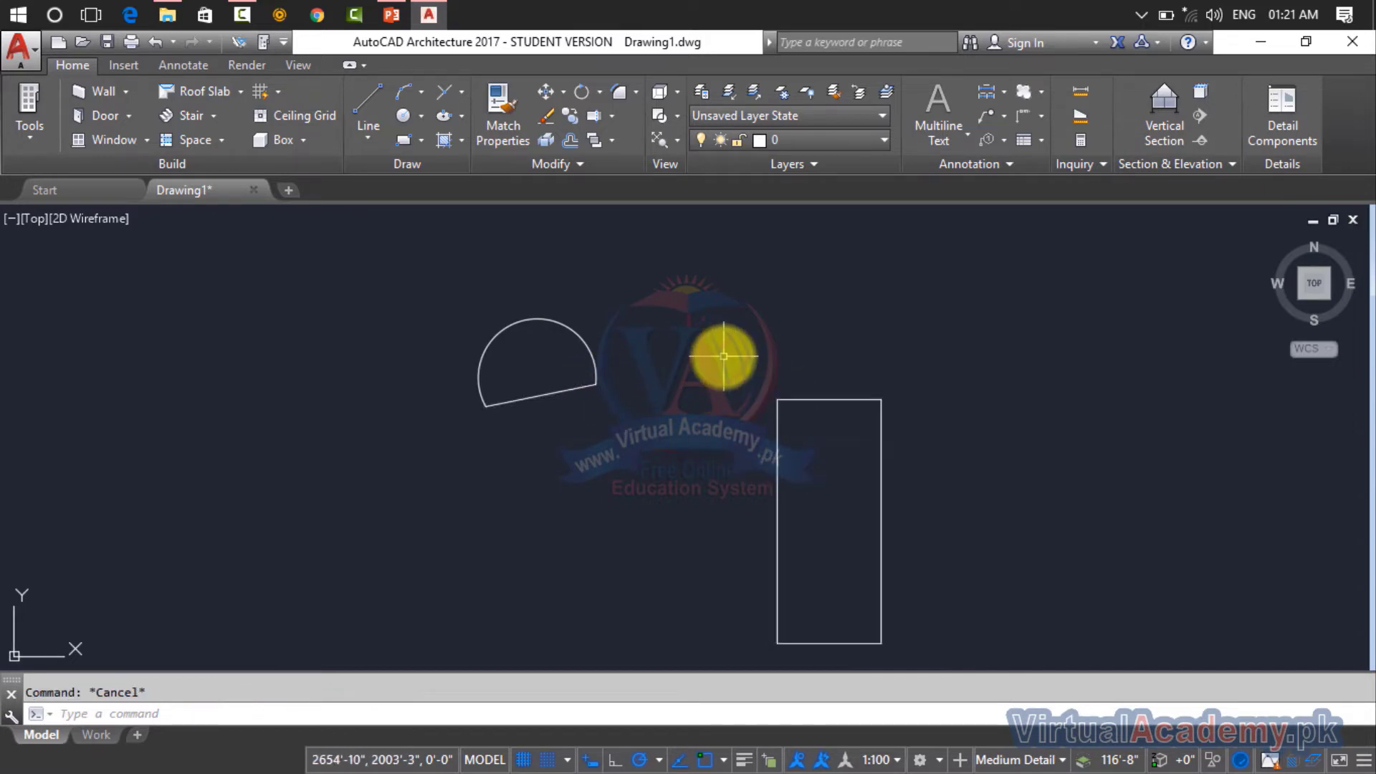
left_click(553, 166)
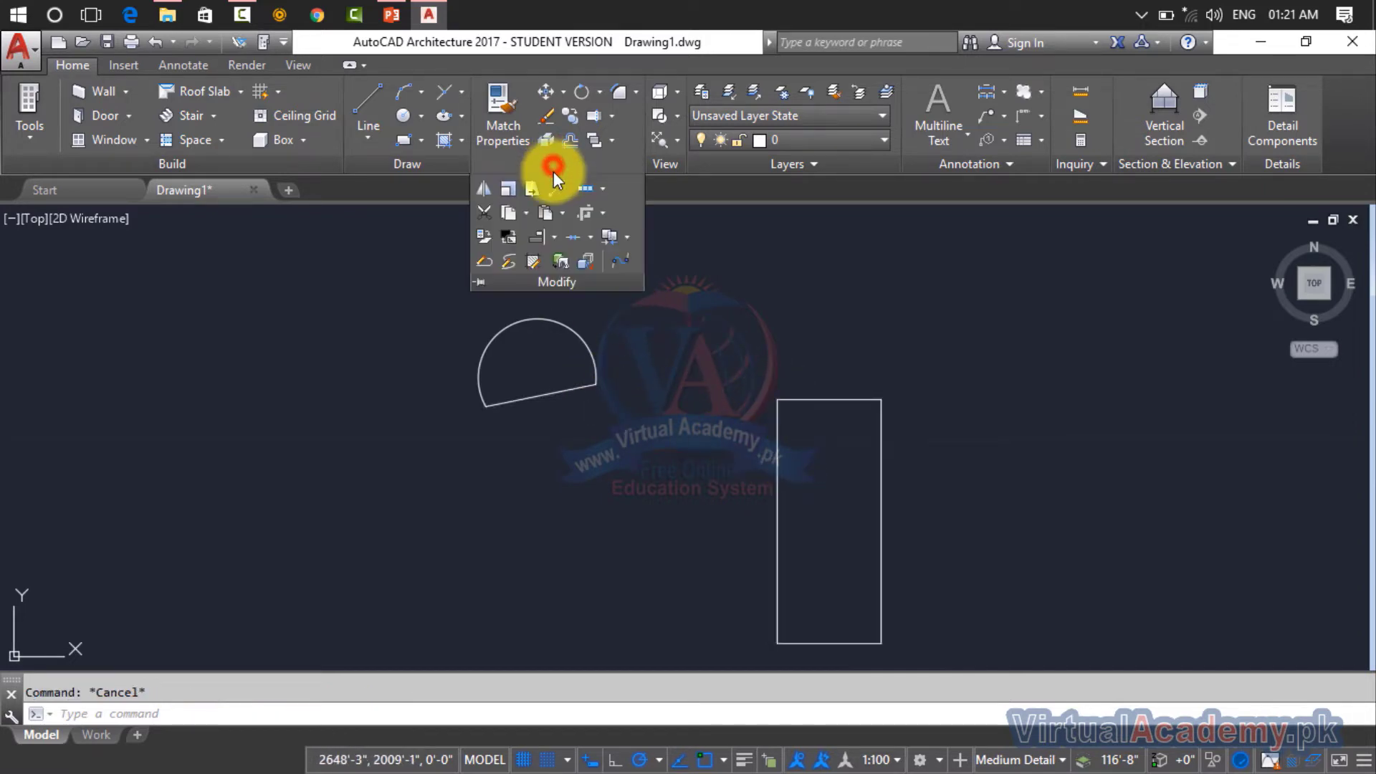
left_click(543, 237)
left_click(673, 325)
left_click(369, 477)
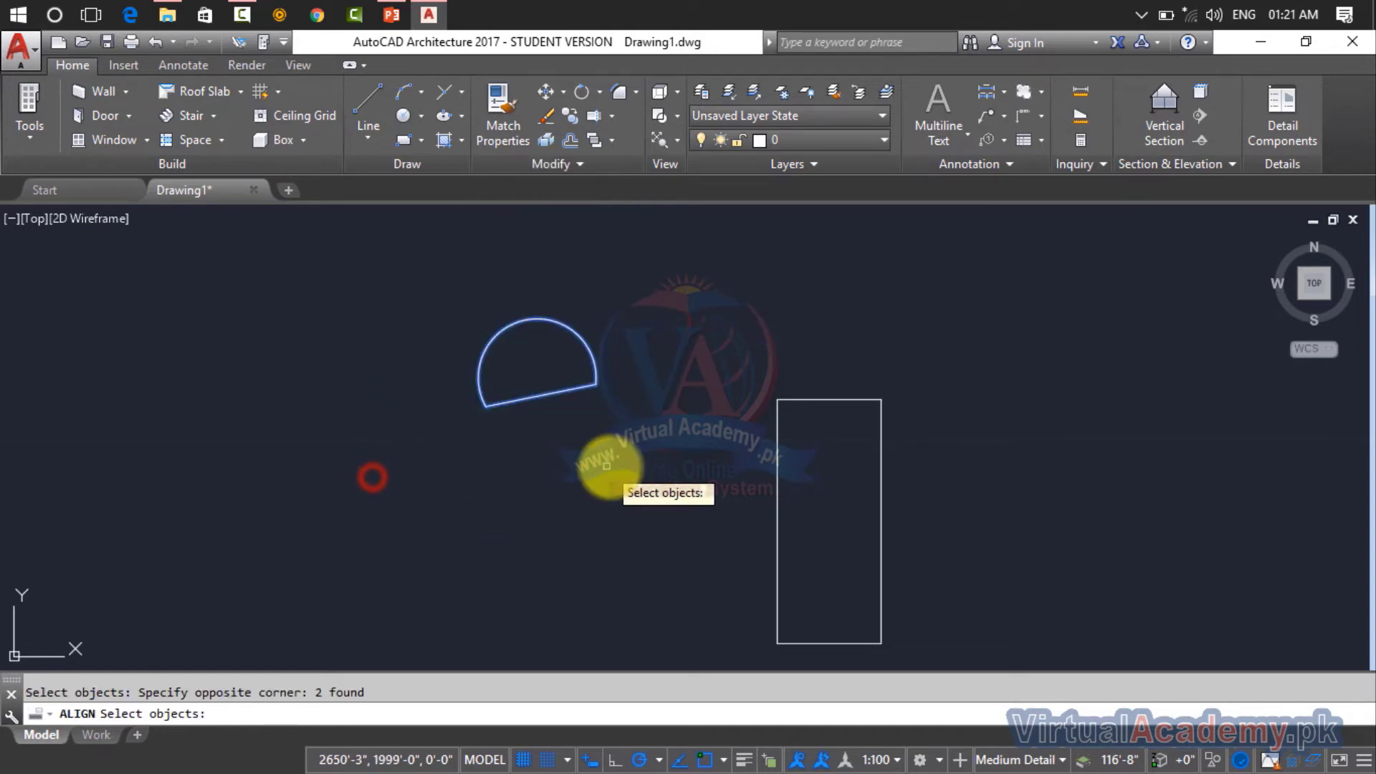
right_click(608, 467)
scroll(573, 378, "up", 5)
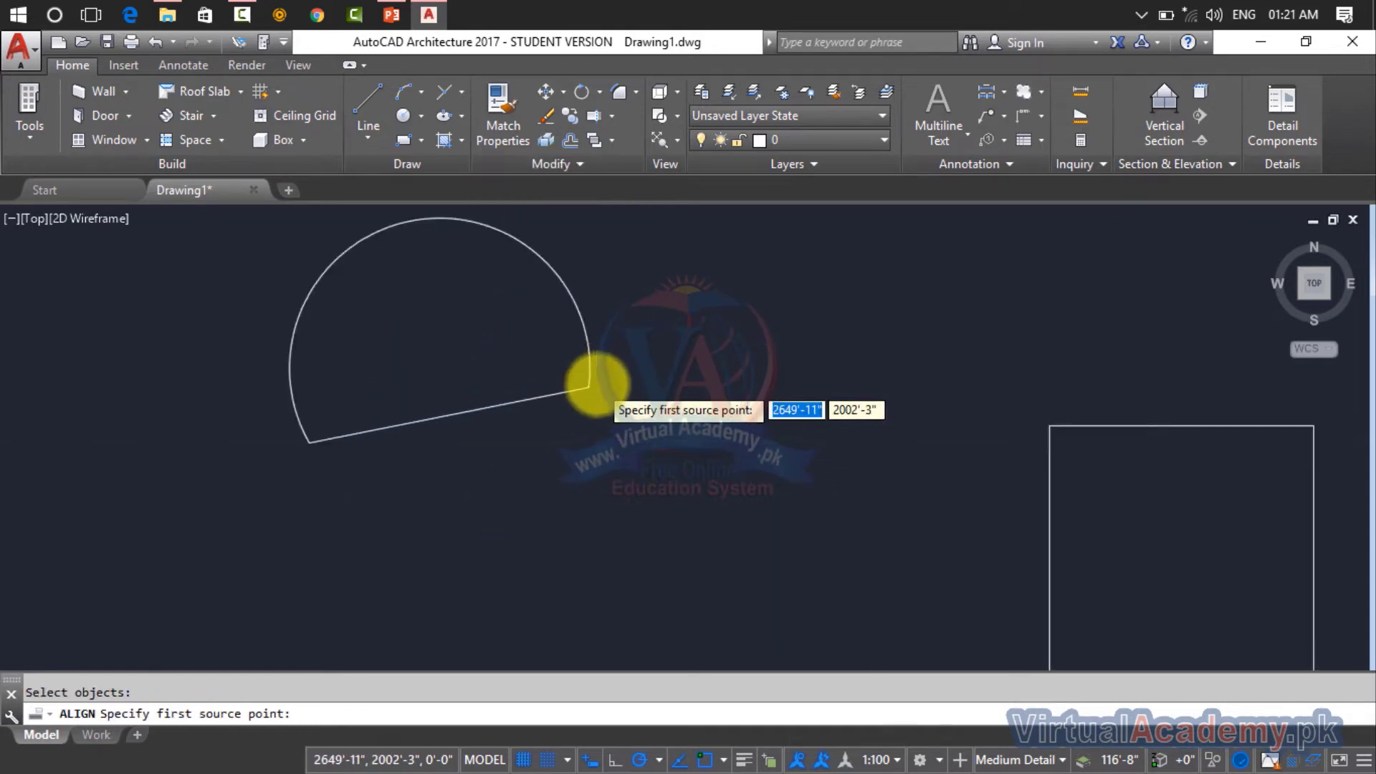
left_click(584, 391)
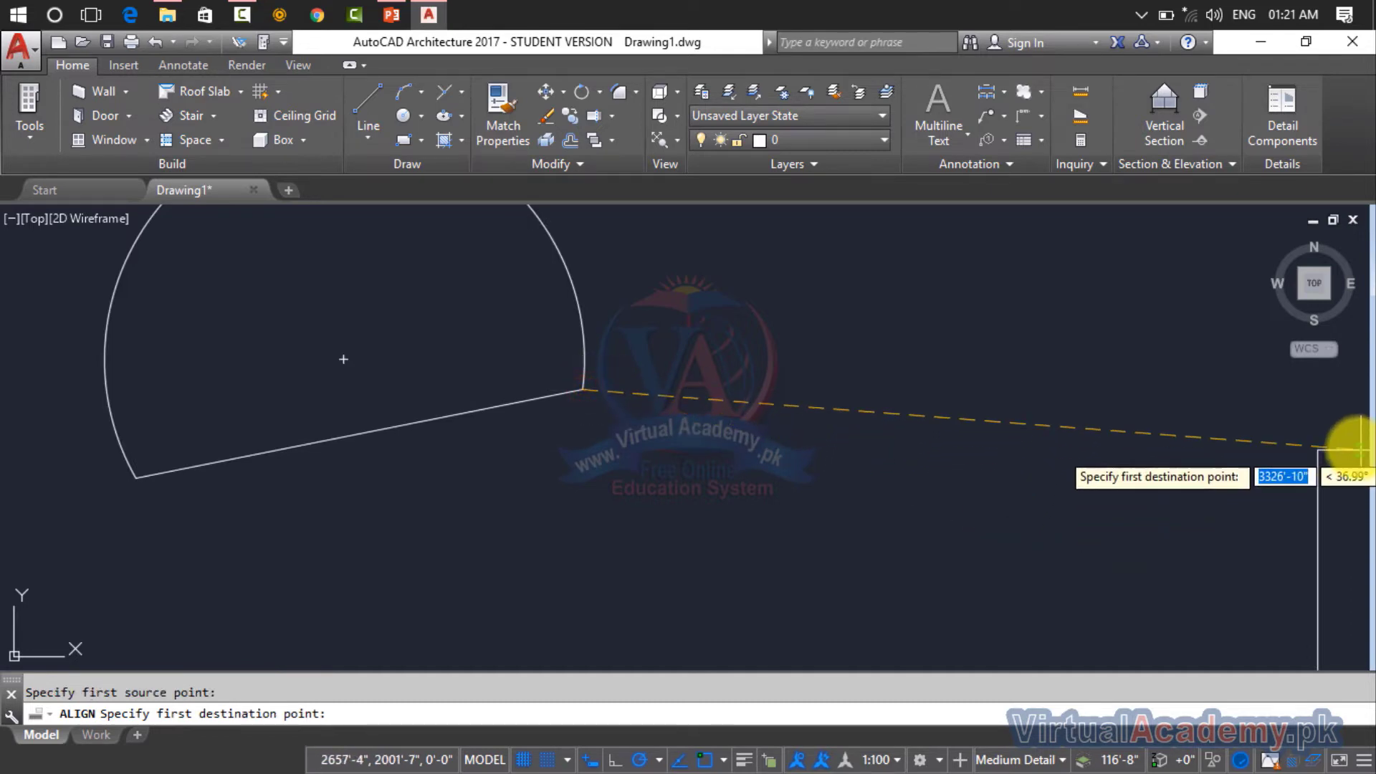
left_click(1318, 450)
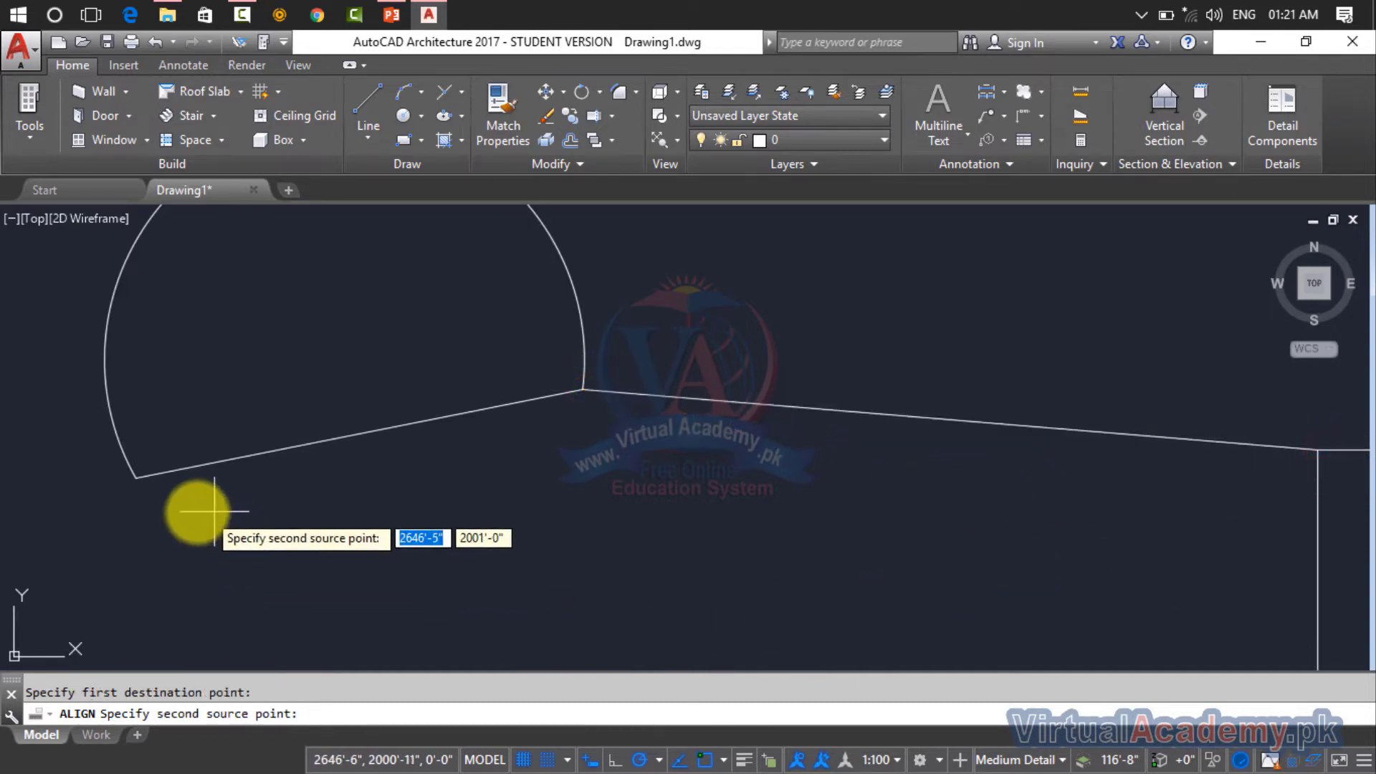
left_click(136, 478)
mouse_move(1017, 652)
middle_mouse_down()
mouse_move(1001, 596)
mouse_move(857, 406)
middle_mouse_up()
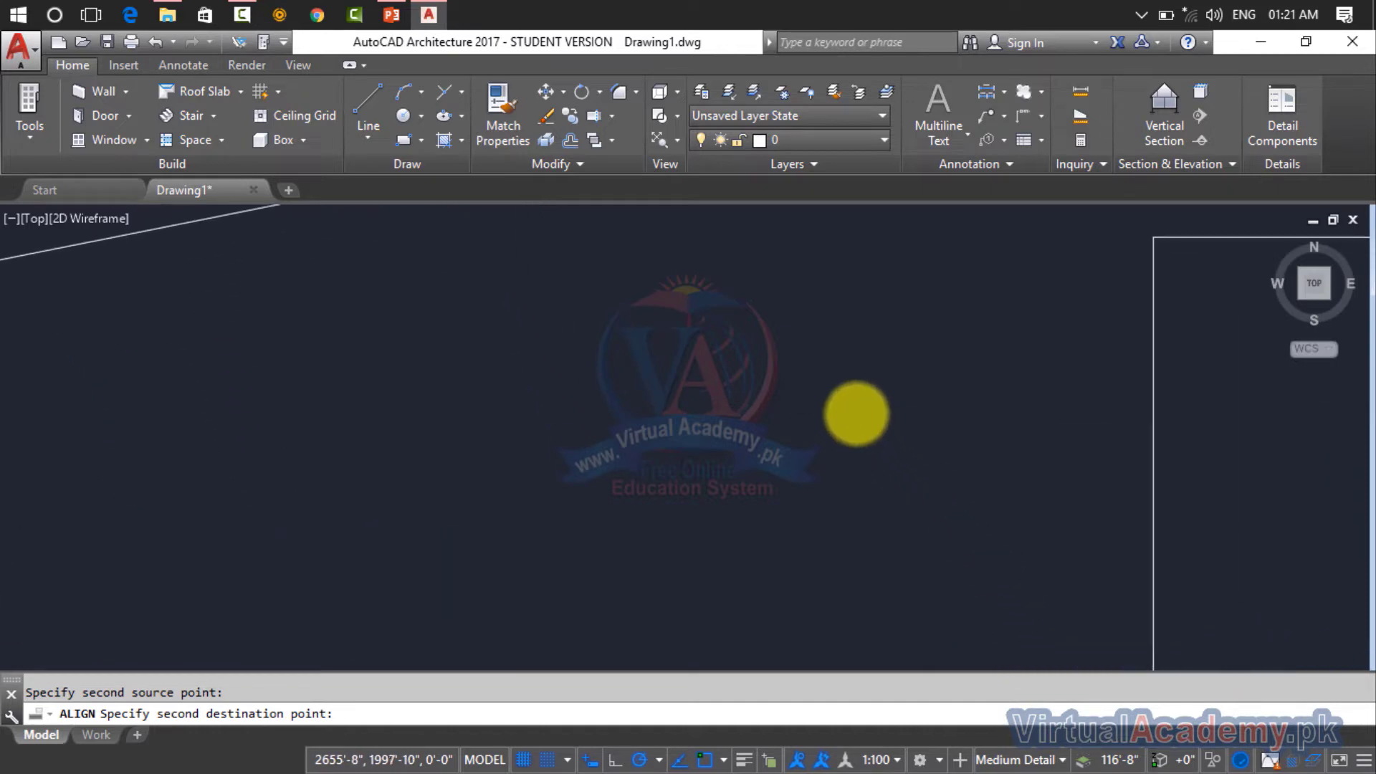
left_click(1152, 635)
key("Return")
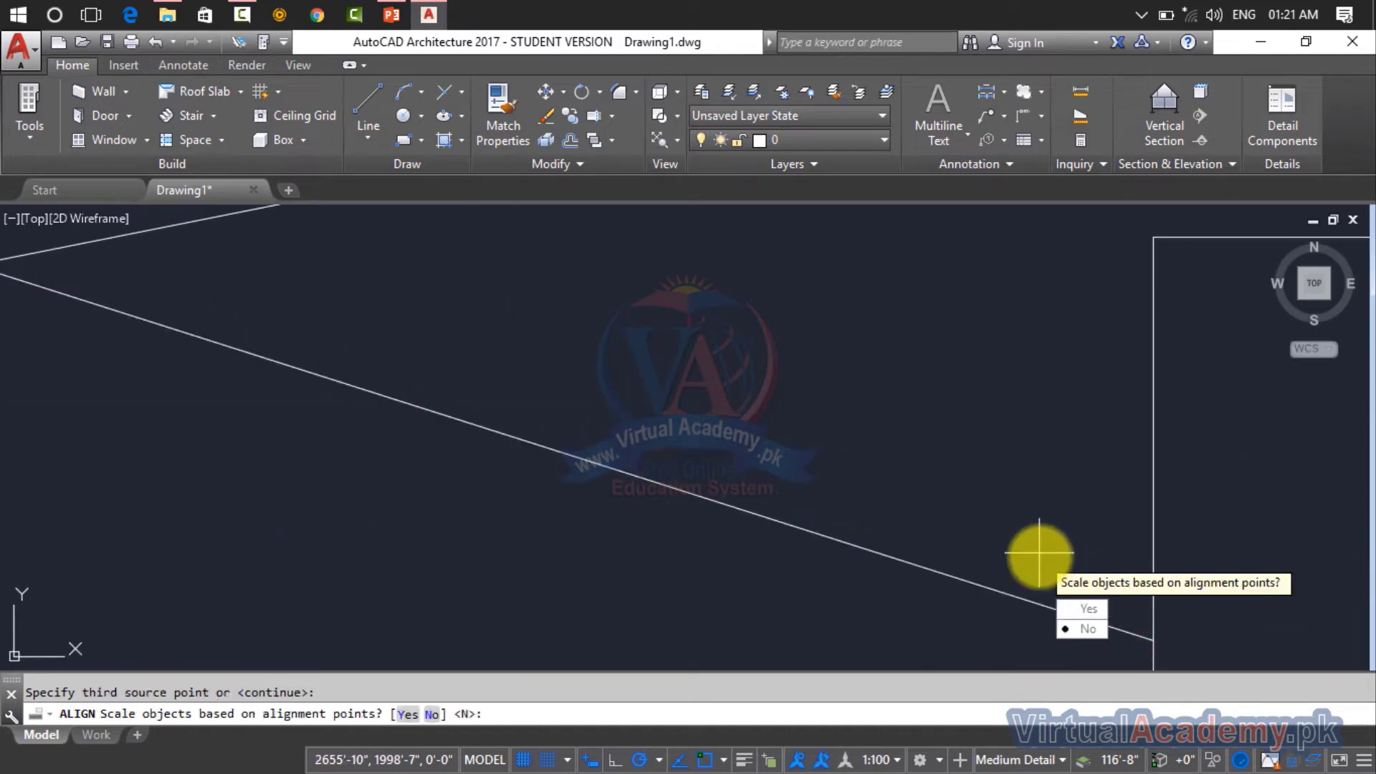
left_click(1089, 630)
scroll(1082, 430, "down", 5)
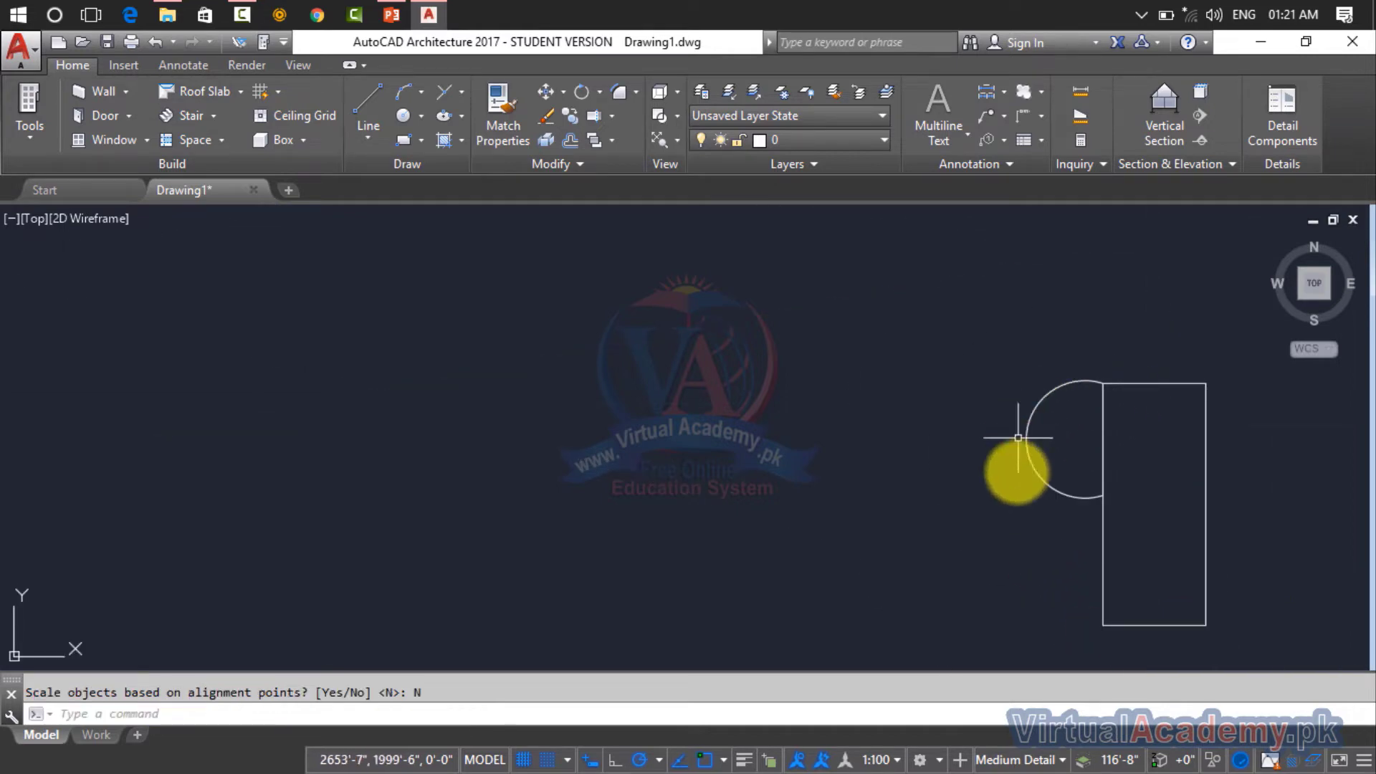
Undo the unscaled alignment of the D shape to the tall rectangle.
scroll(1097, 520, "up", 5)
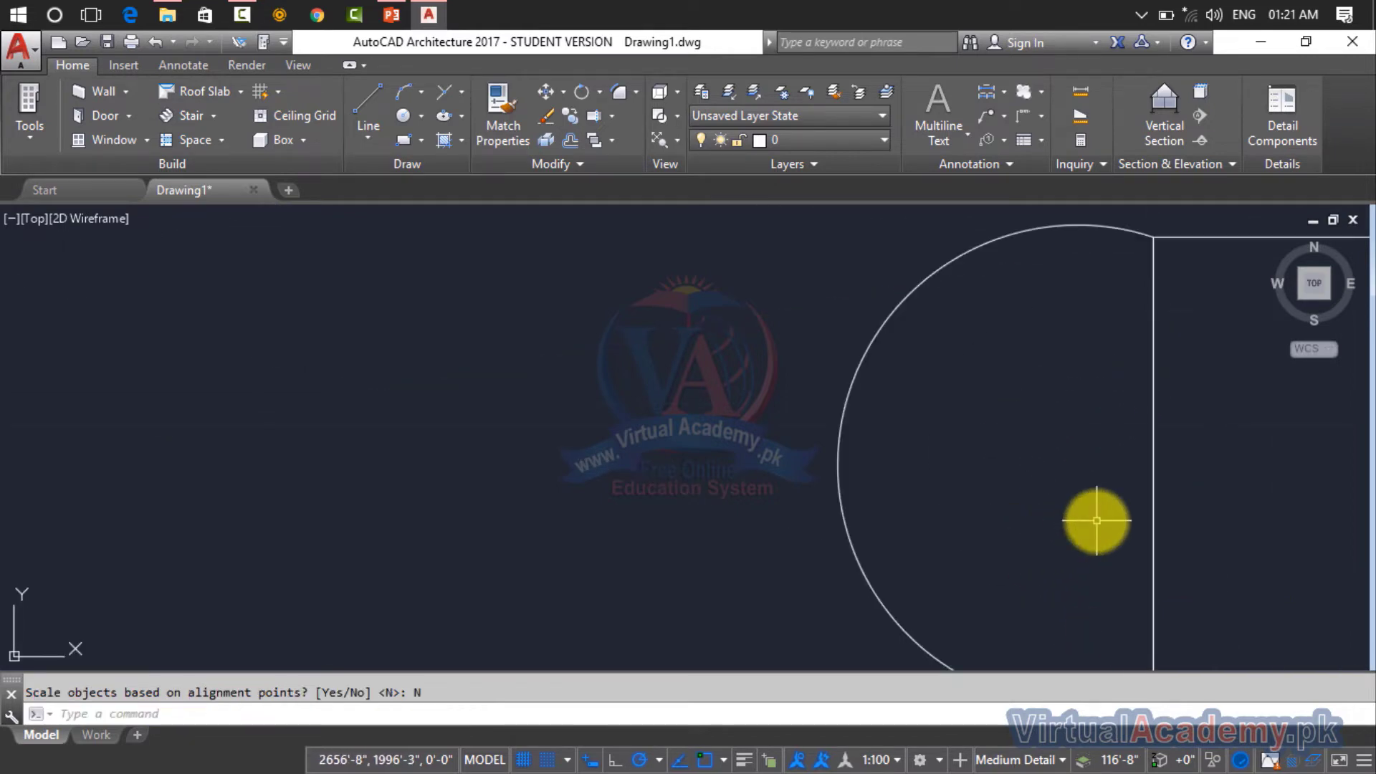
key("ctrl+z")
scroll(1075, 487, "down", 2)
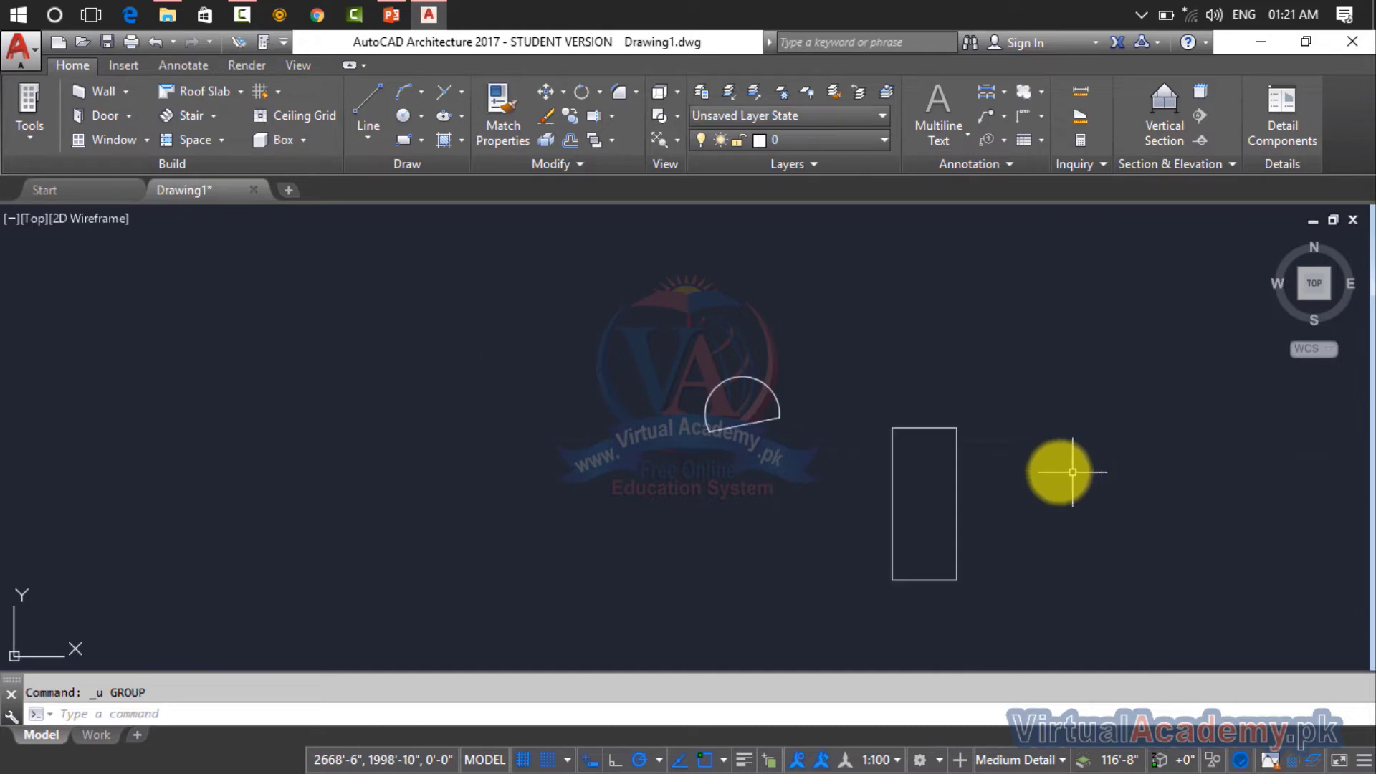
Align the D shape's right and left straight-edge endpoints to the tall rectangle's top-left and bottom-left corners, scaling it to the alignment points.
scroll(749, 430, "up", 2)
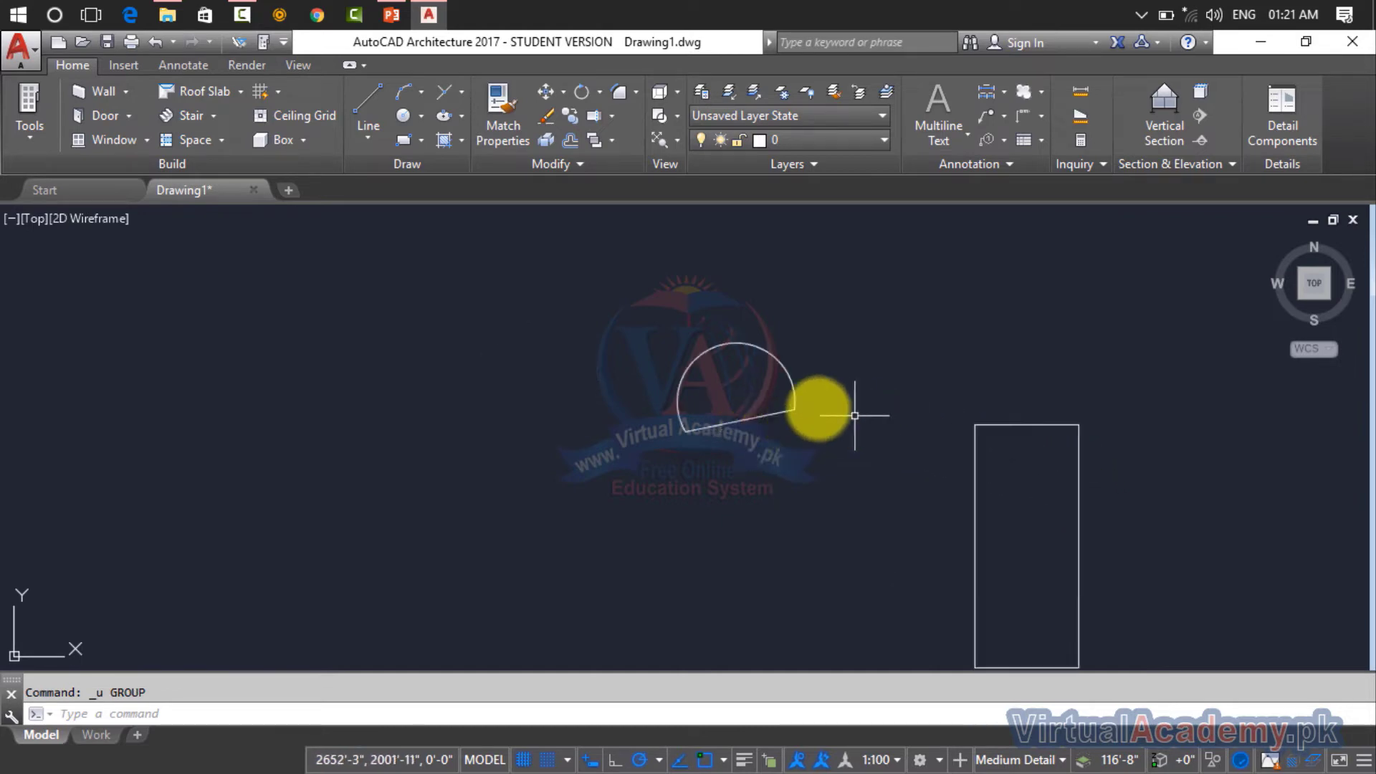
left_click(547, 169)
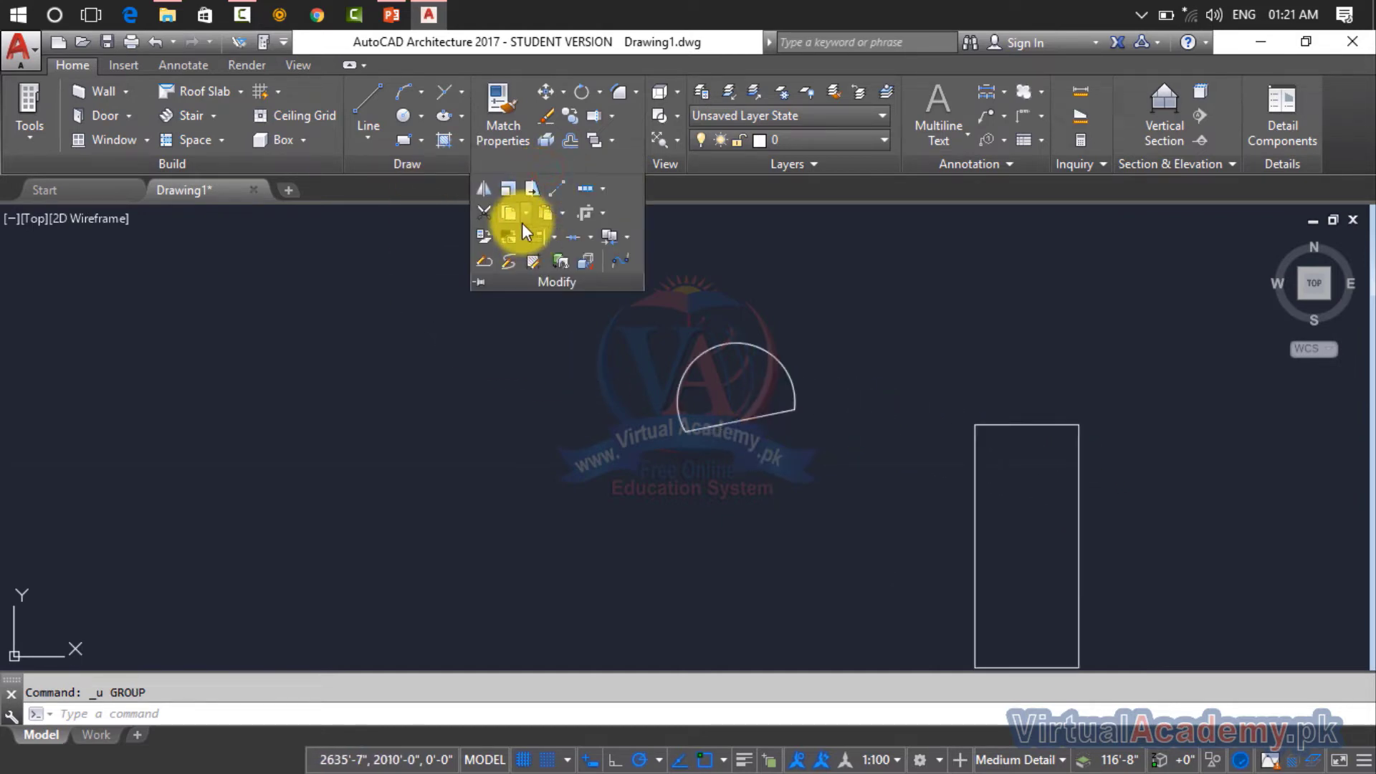
left_click(532, 234)
left_click(870, 310)
left_click(605, 440)
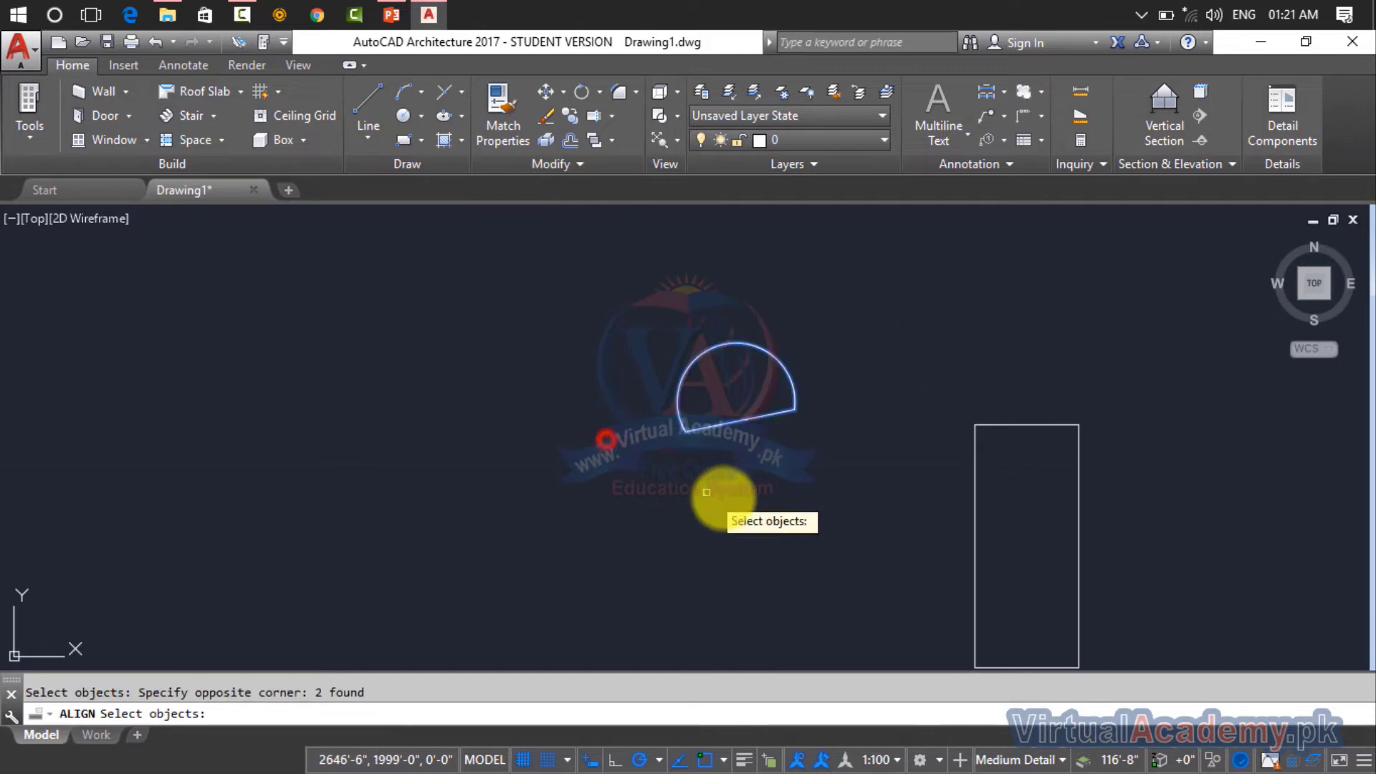
right_click(722, 496)
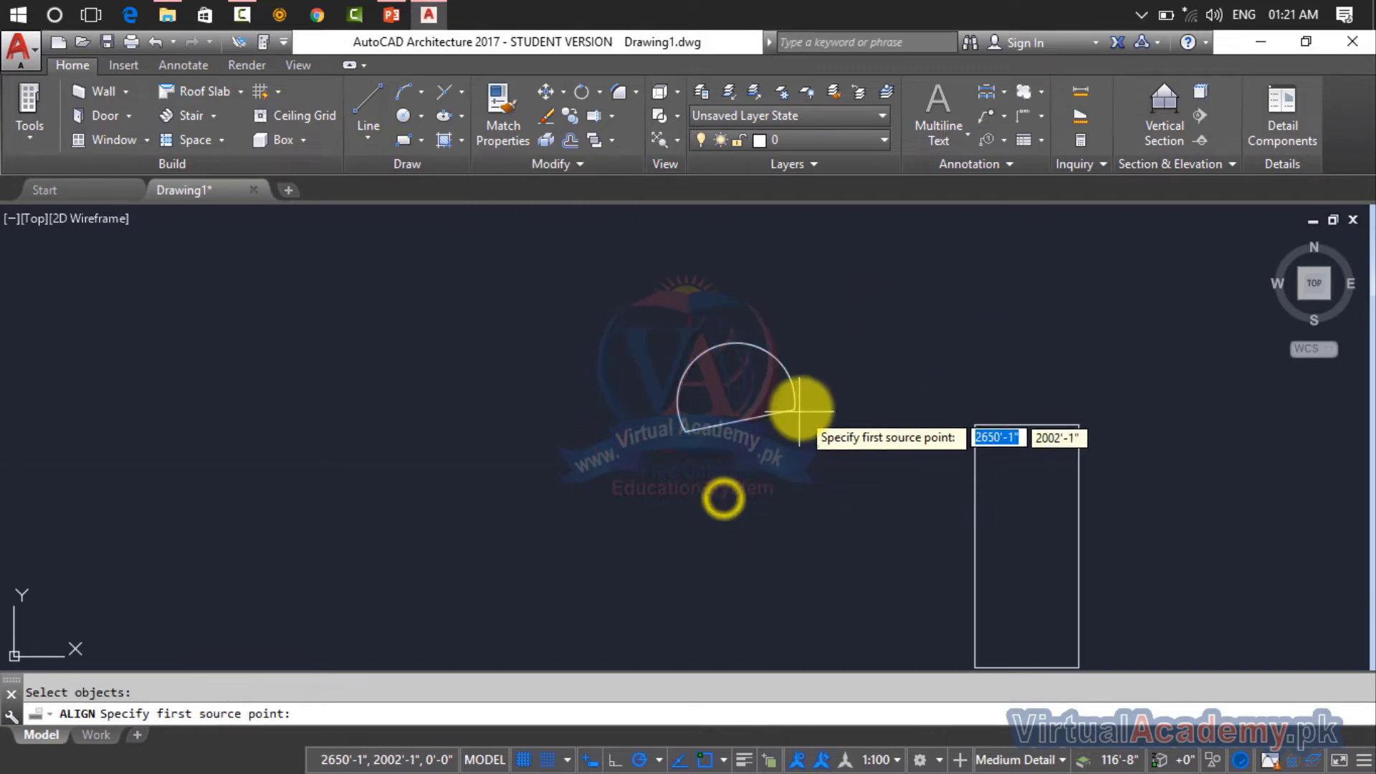
left_click(976, 425)
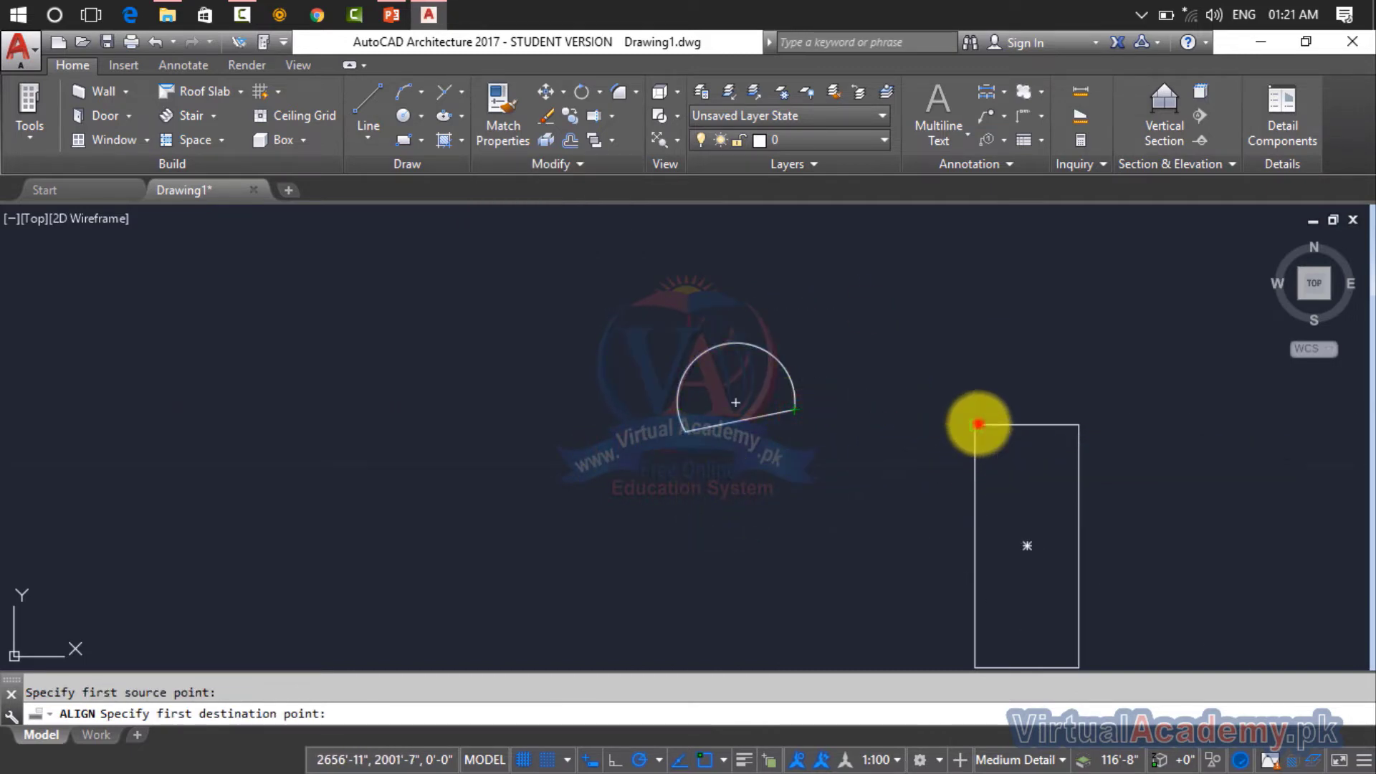
left_click(686, 431)
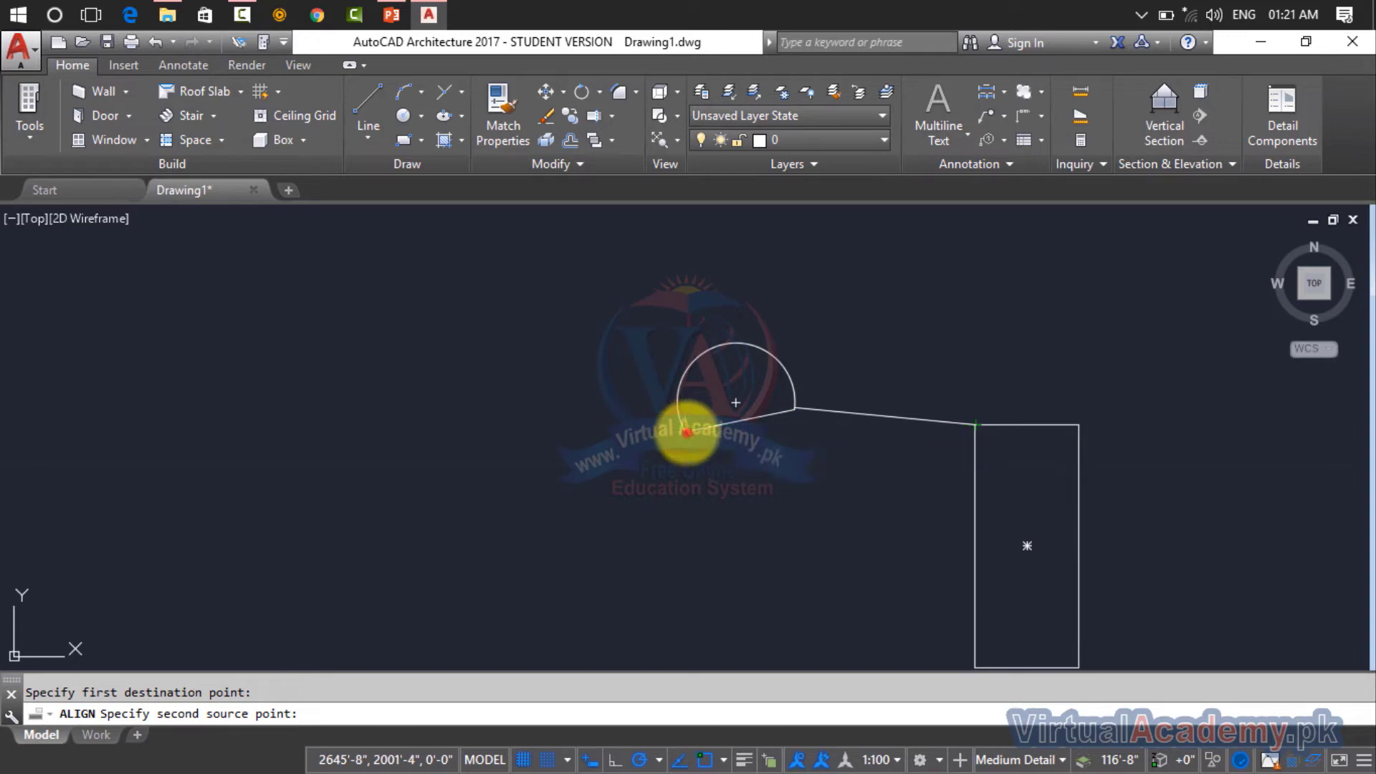
left_click(974, 666)
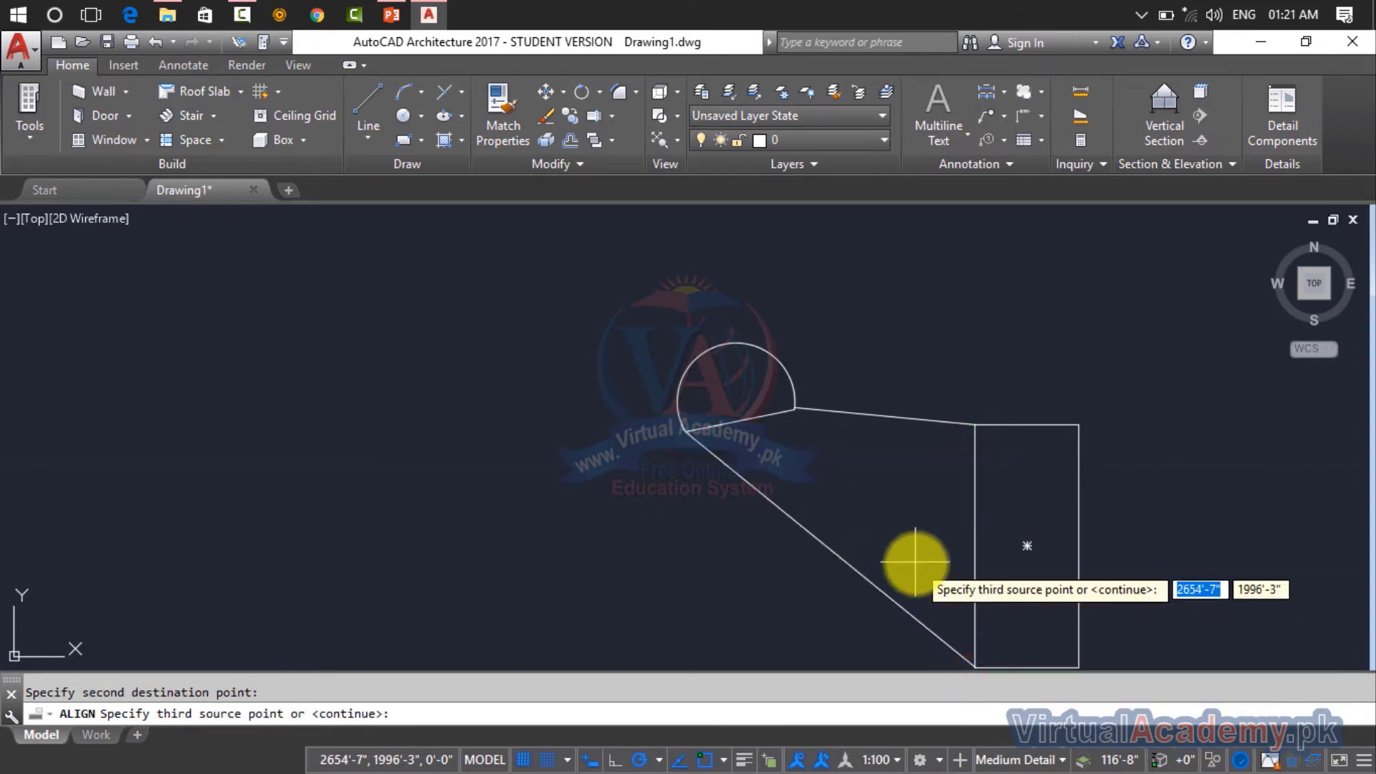
key("Return")
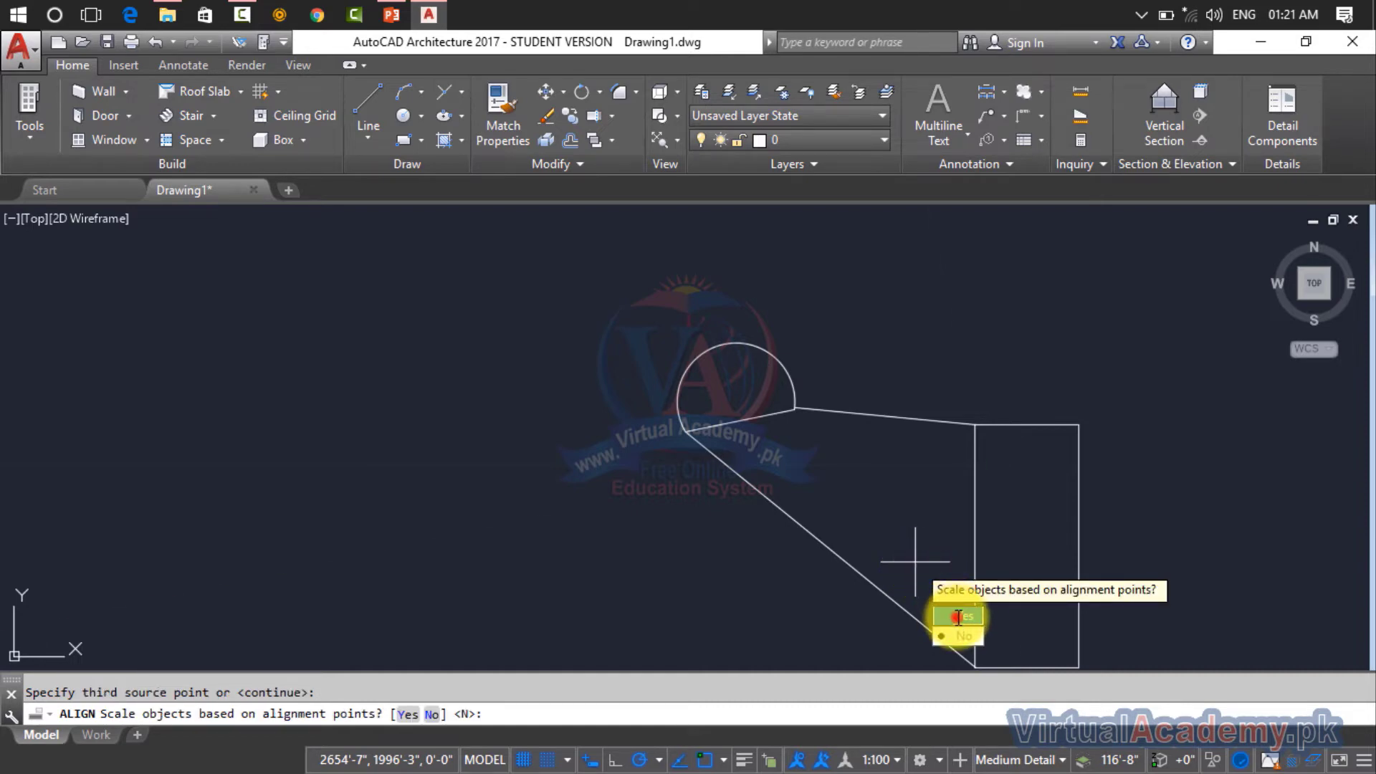
left_click(959, 616)
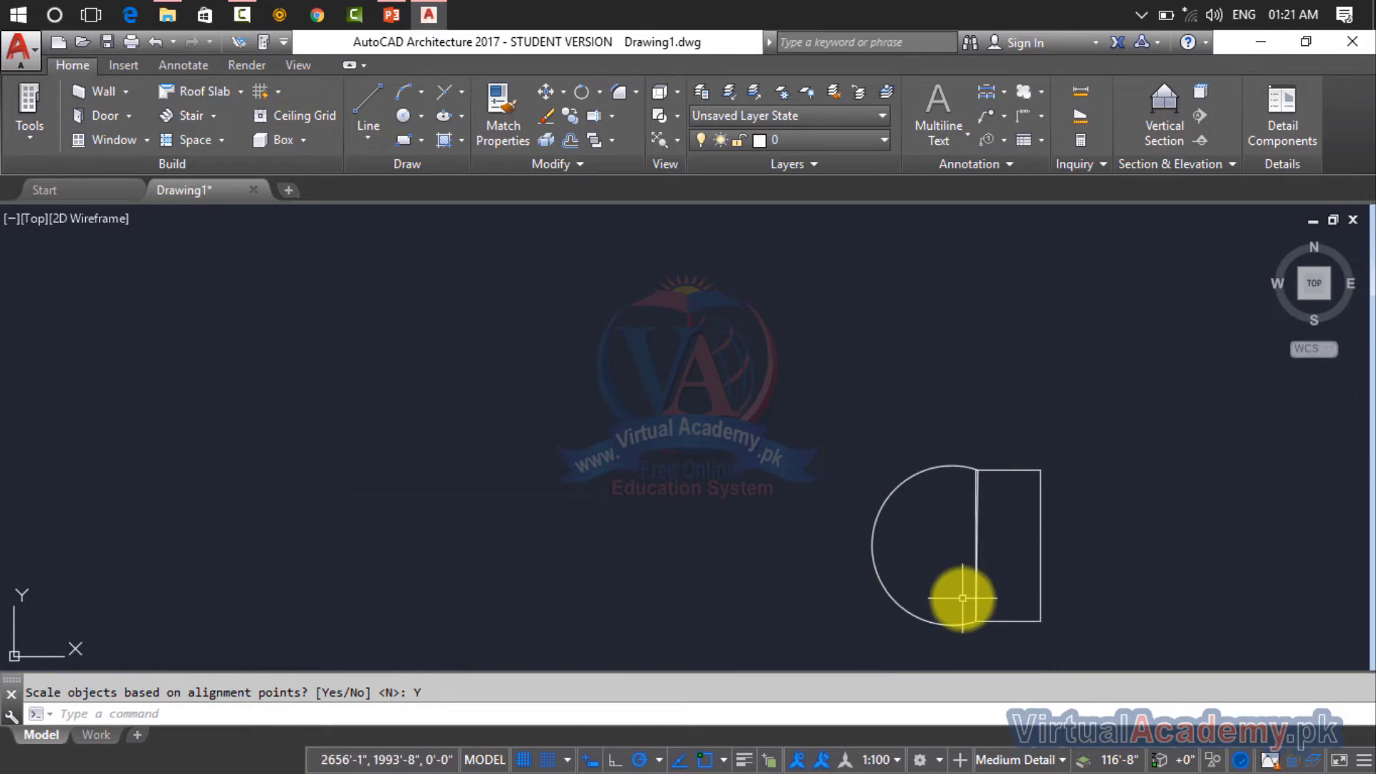
Undo the scaled alignment and erase the D shape's arc and line, leaving only the tall rectangle.
key("ctrl+z")
left_click(851, 337)
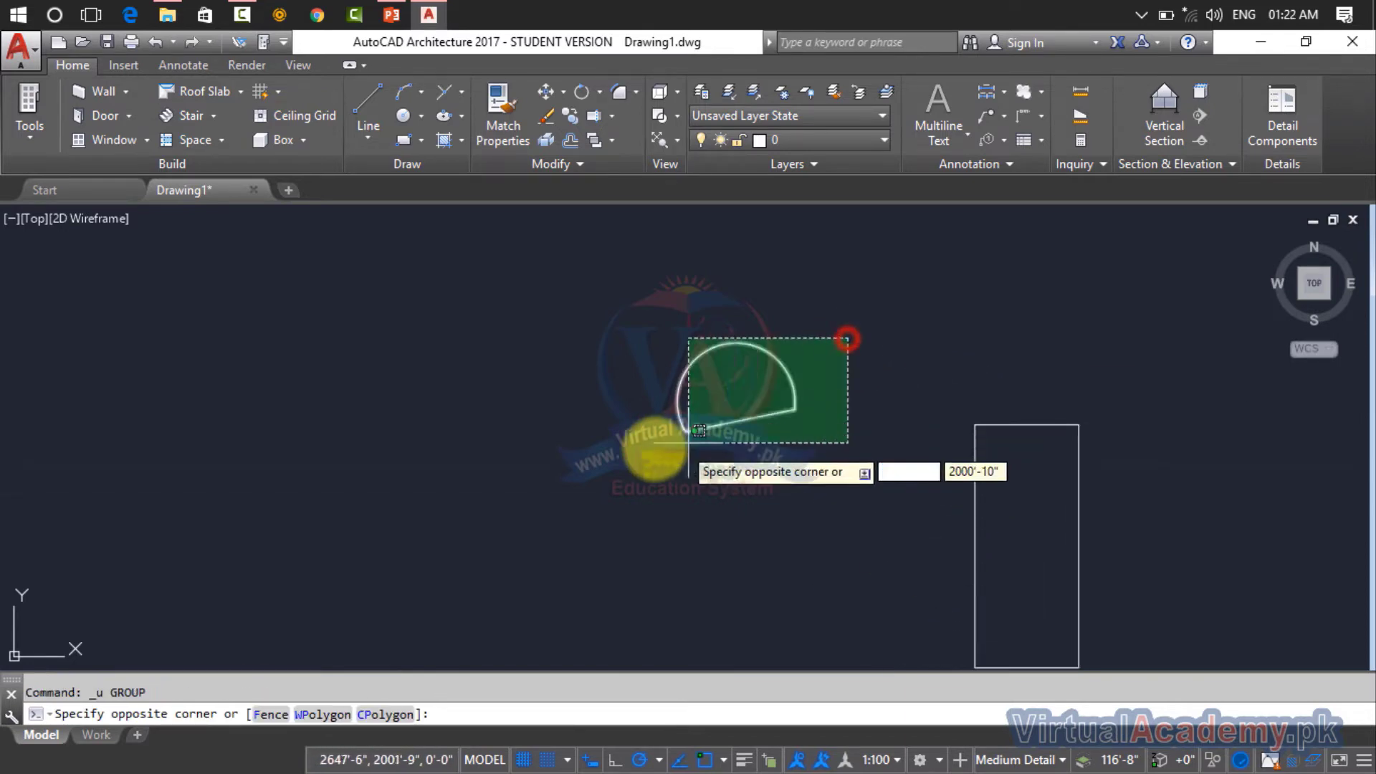
left_click(654, 445)
key("Delete")
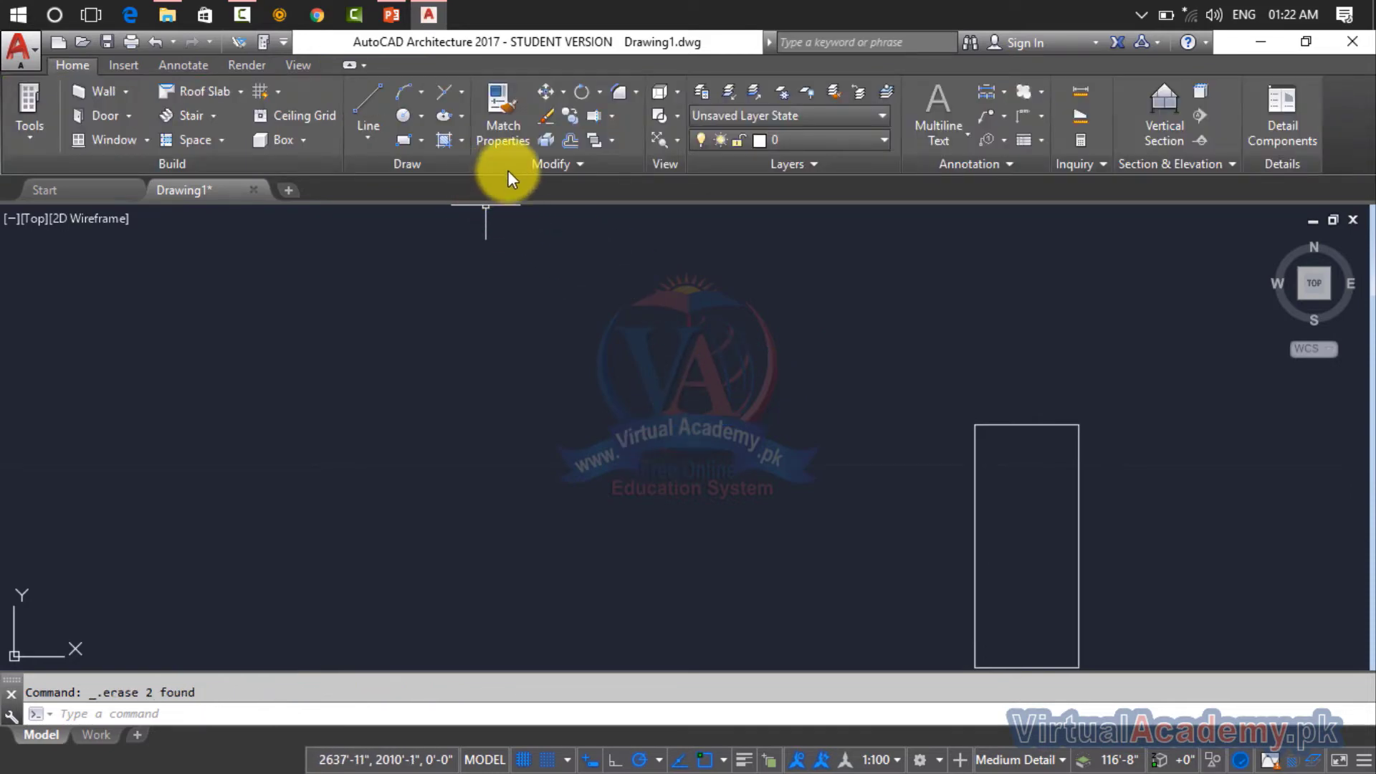
left_click(527, 166)
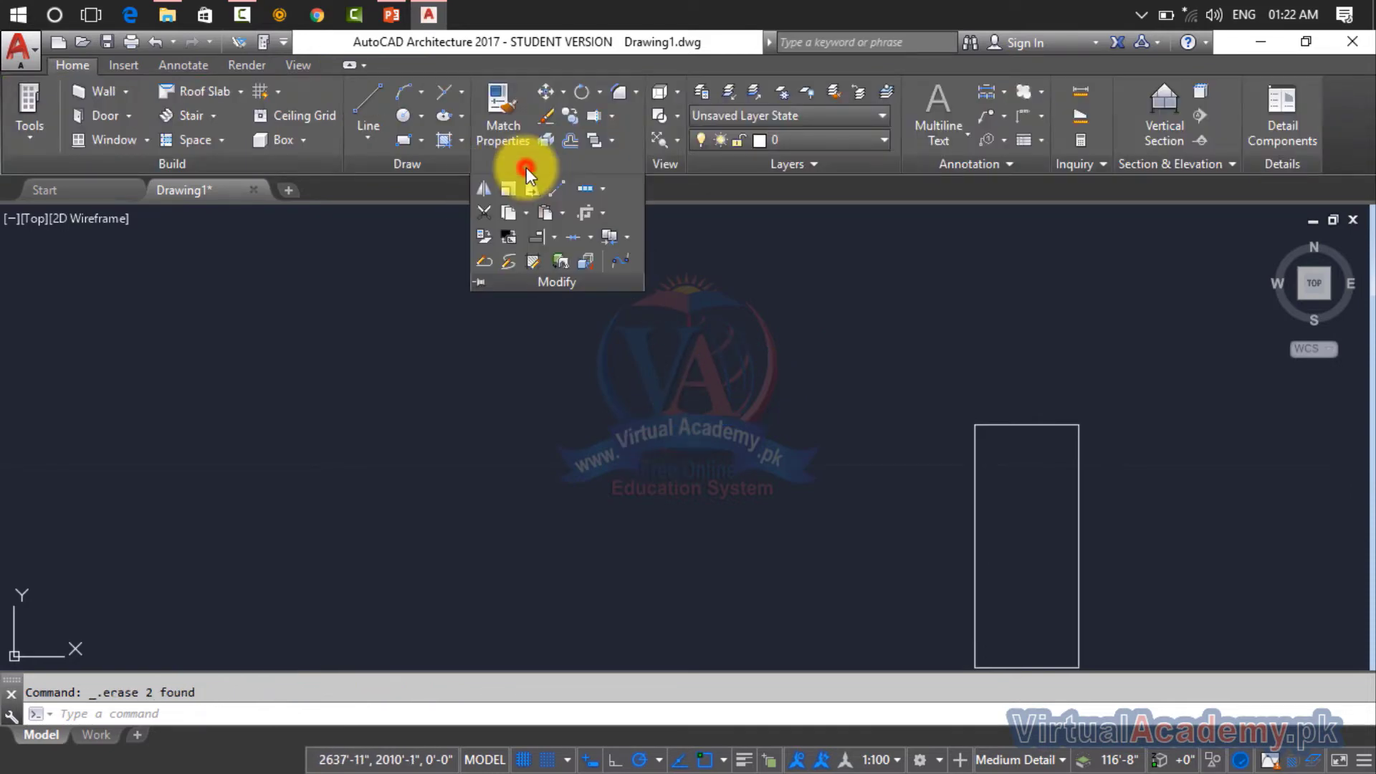
left_click(552, 237)
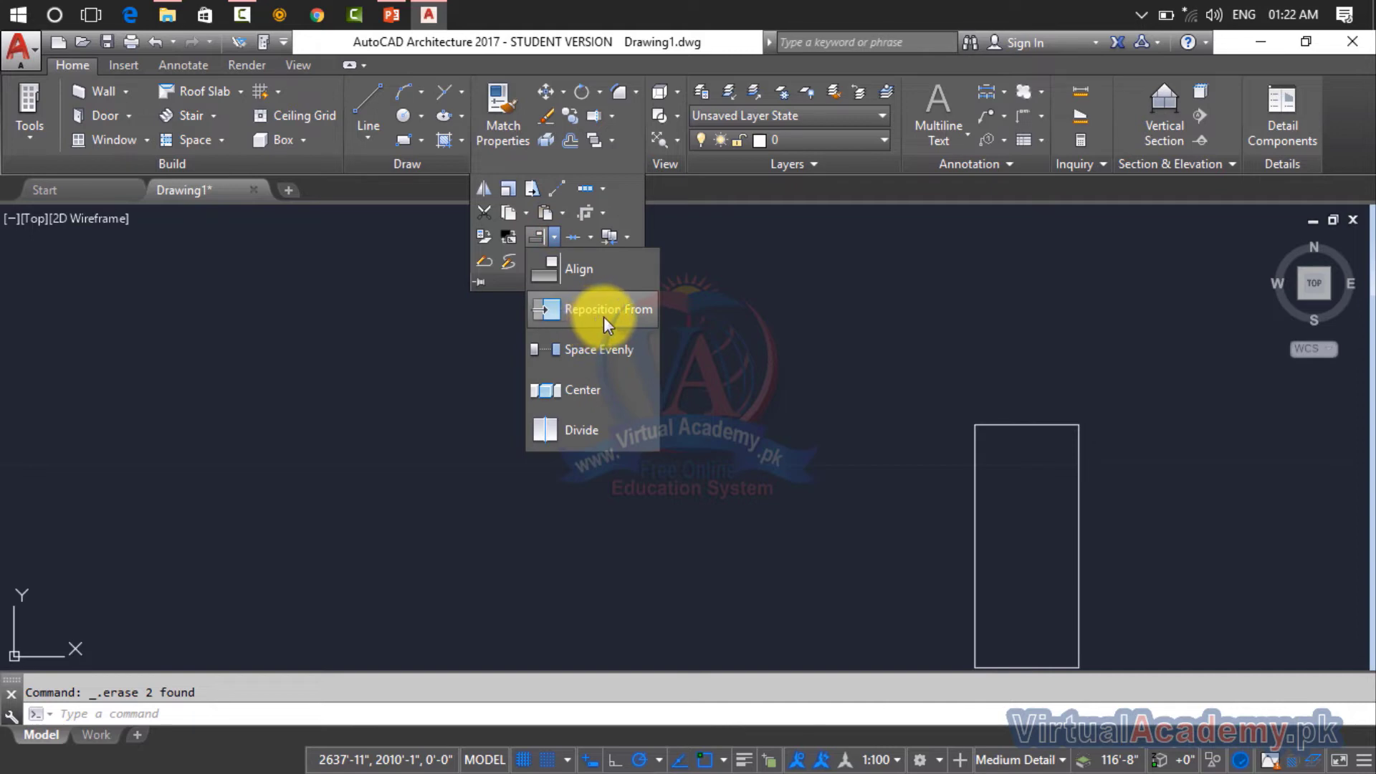
key("Escape")
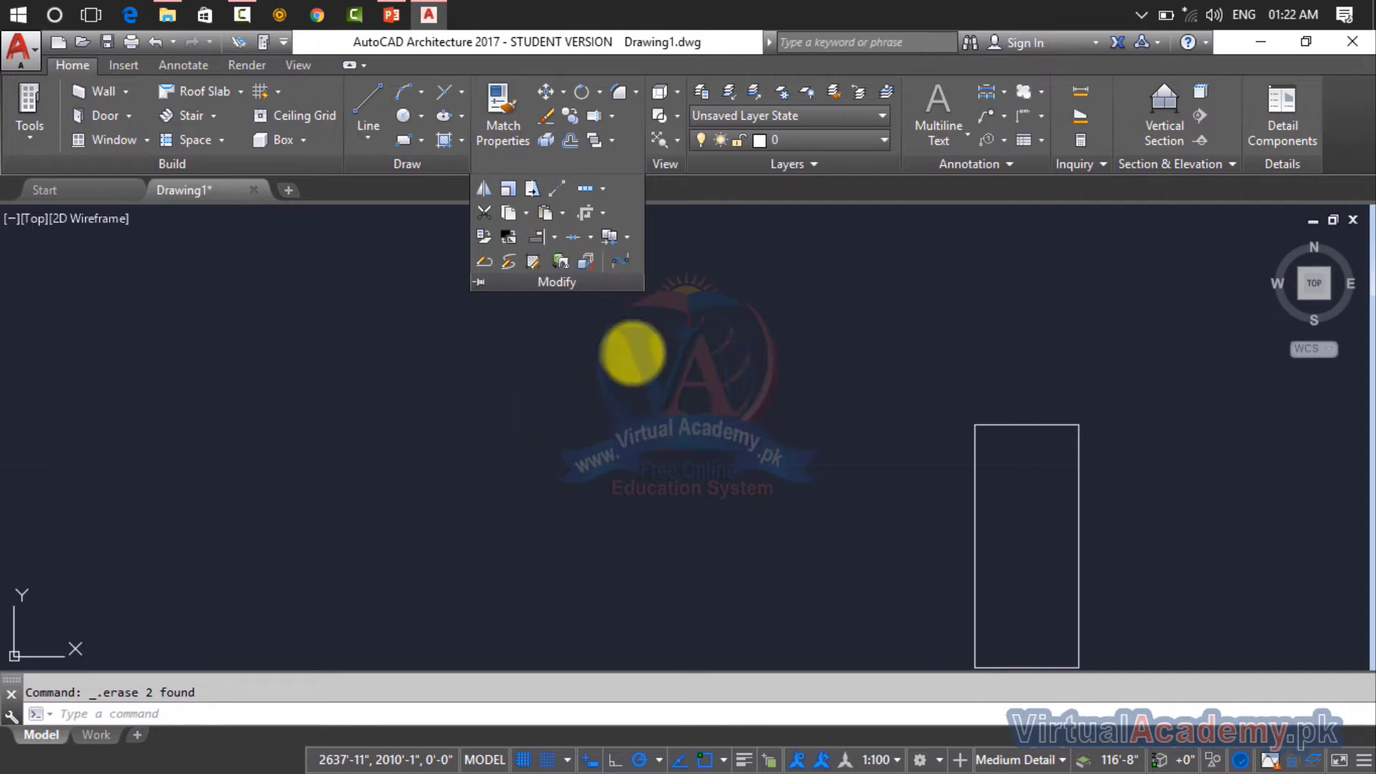
Draw a nearly square rectangle in the empty space left of the tall rectangle, slightly lower than its top edge.
scroll(848, 574, "up", 2)
middle_click_drag(848, 574, 660, 494)
scroll(681, 473, "down", 2)
key("Escape")
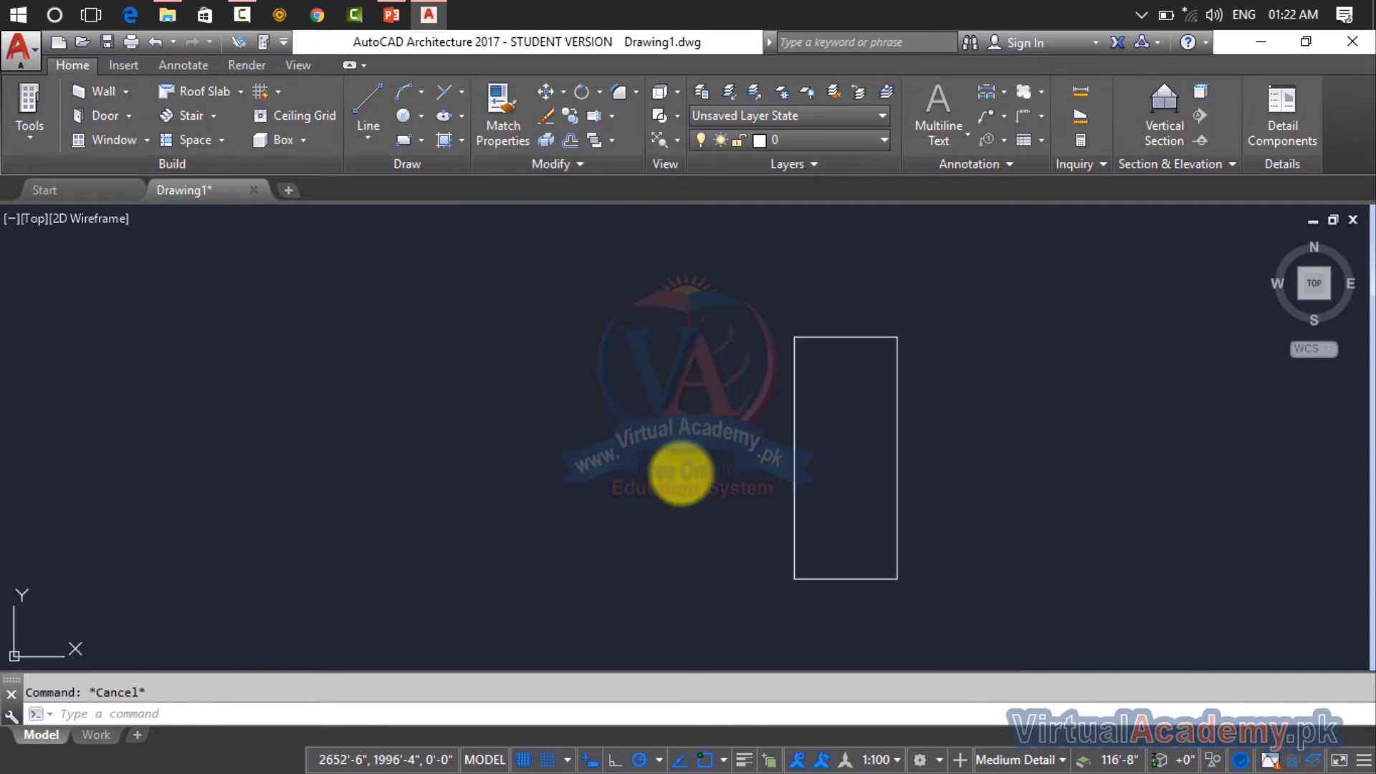
type("c")
key("Return")
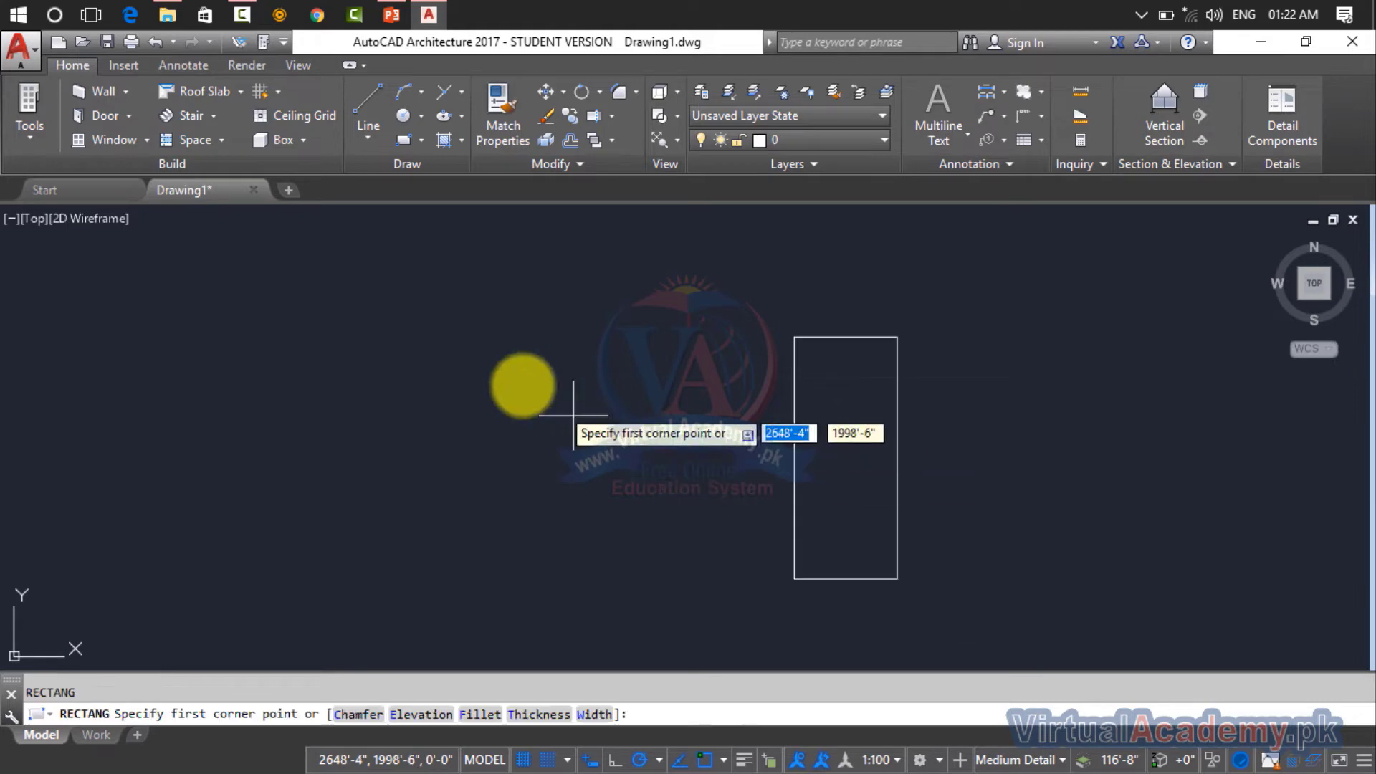
left_click(451, 363)
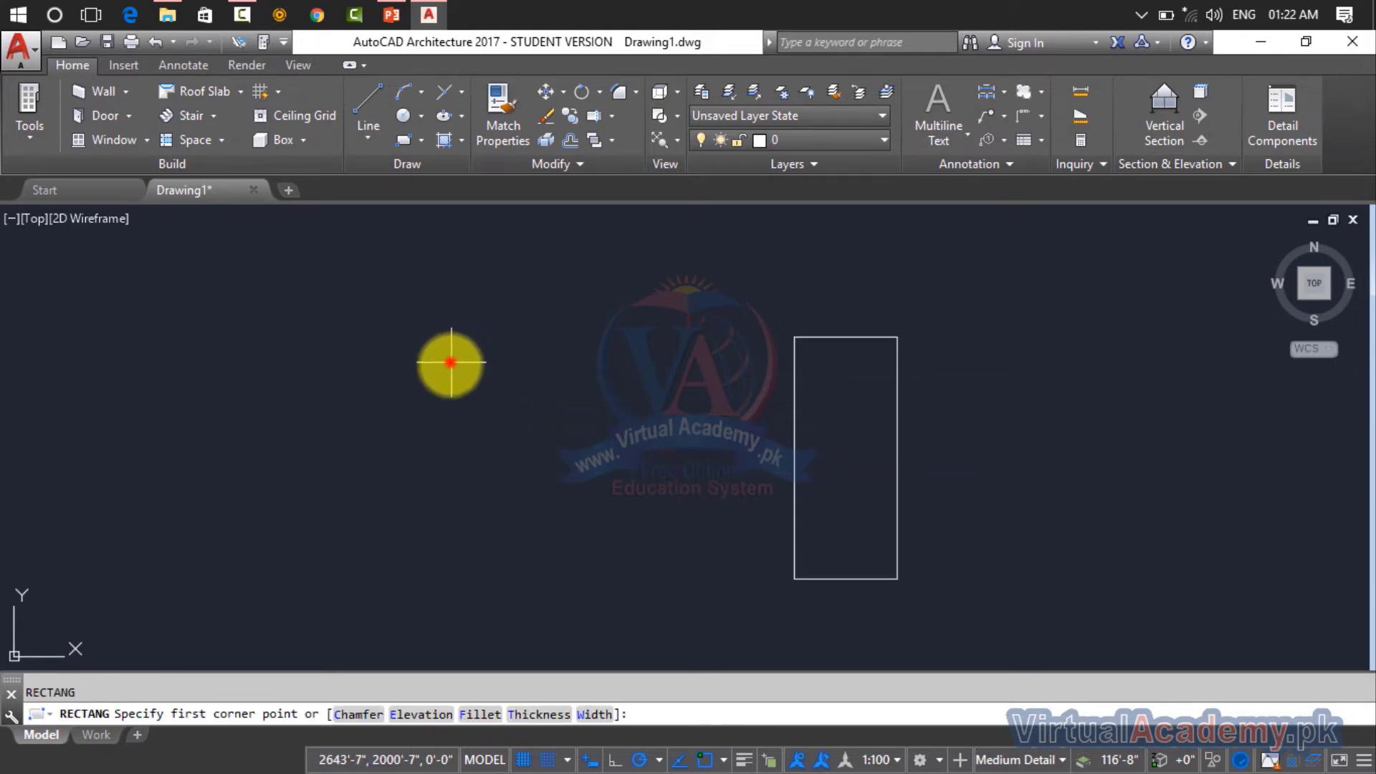
left_click(627, 552)
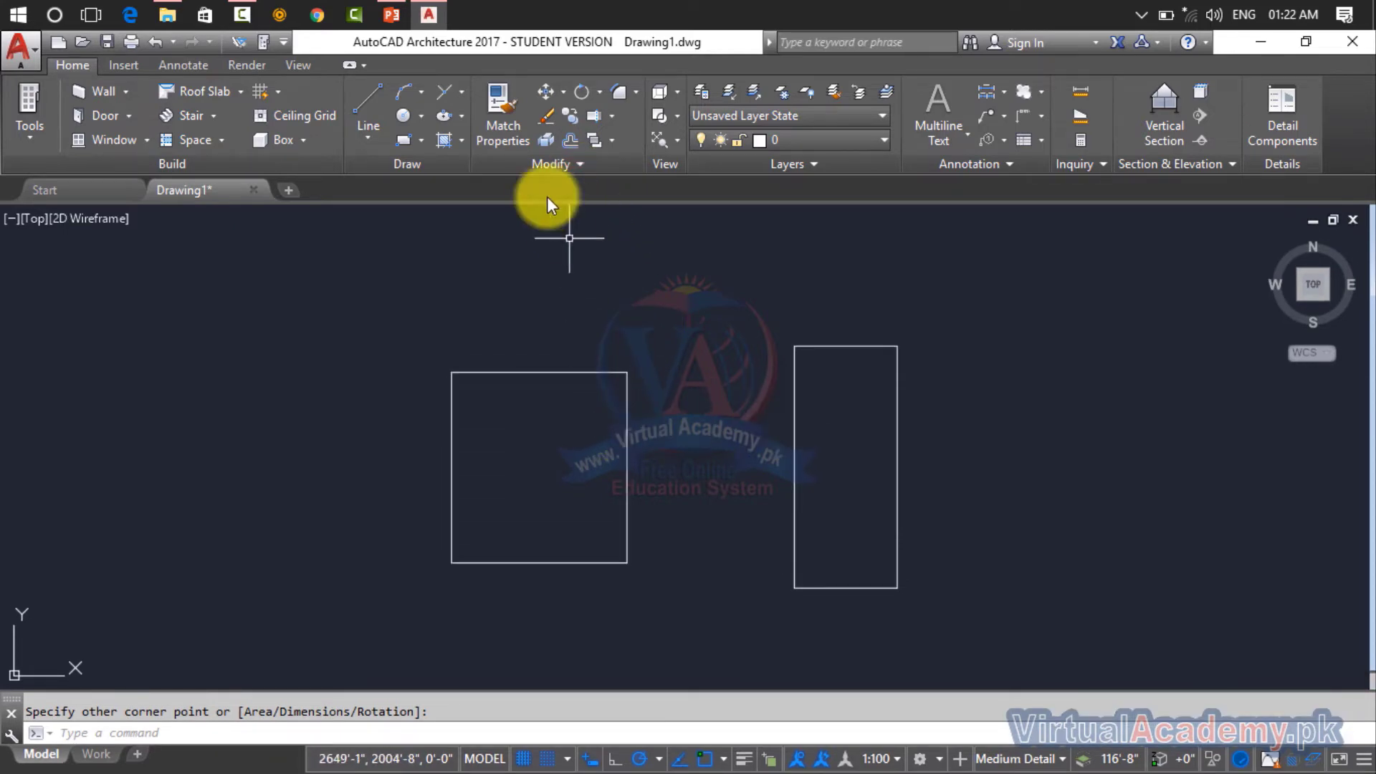
Use Reposition From to move the square's right edge onto the midpoint of the tall rectangle's left edge, and undo it.
left_click(548, 162)
left_click(556, 238)
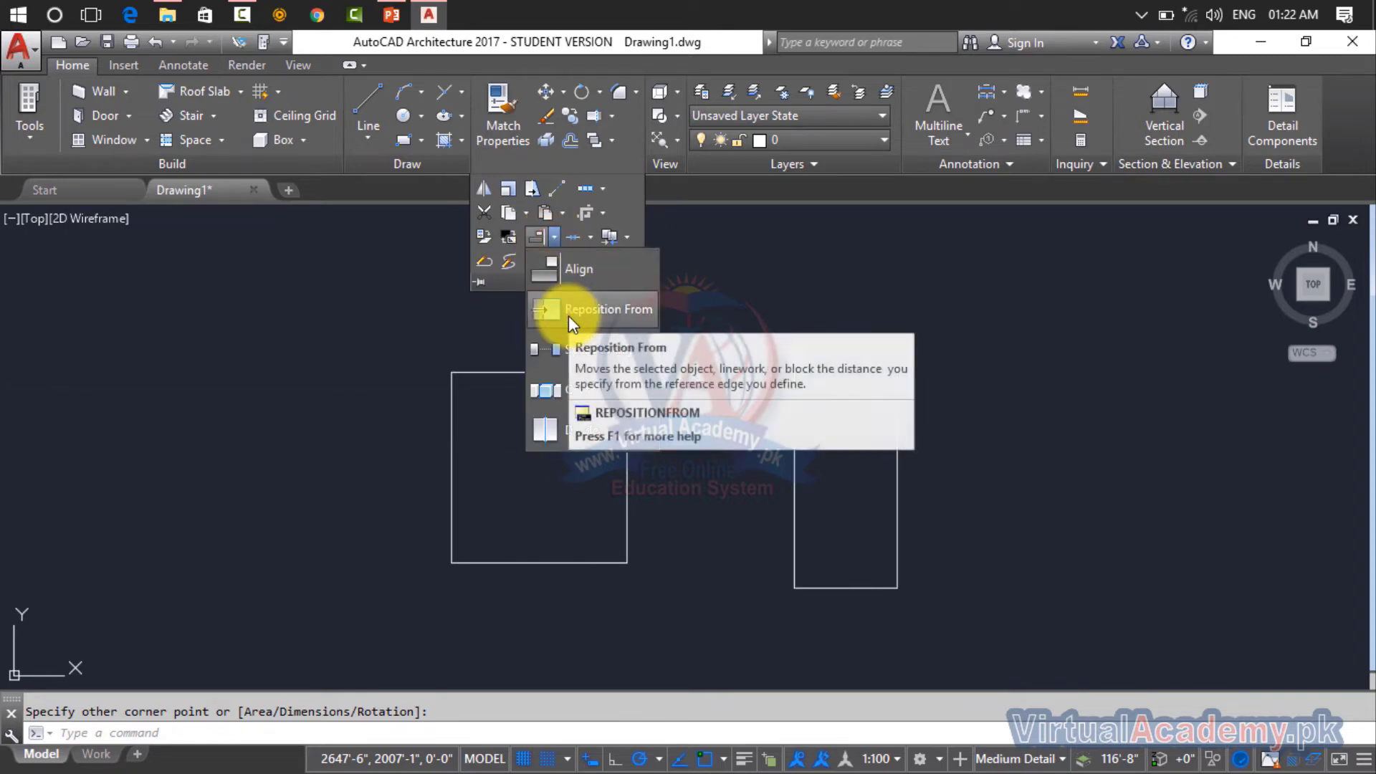
left_click(569, 315)
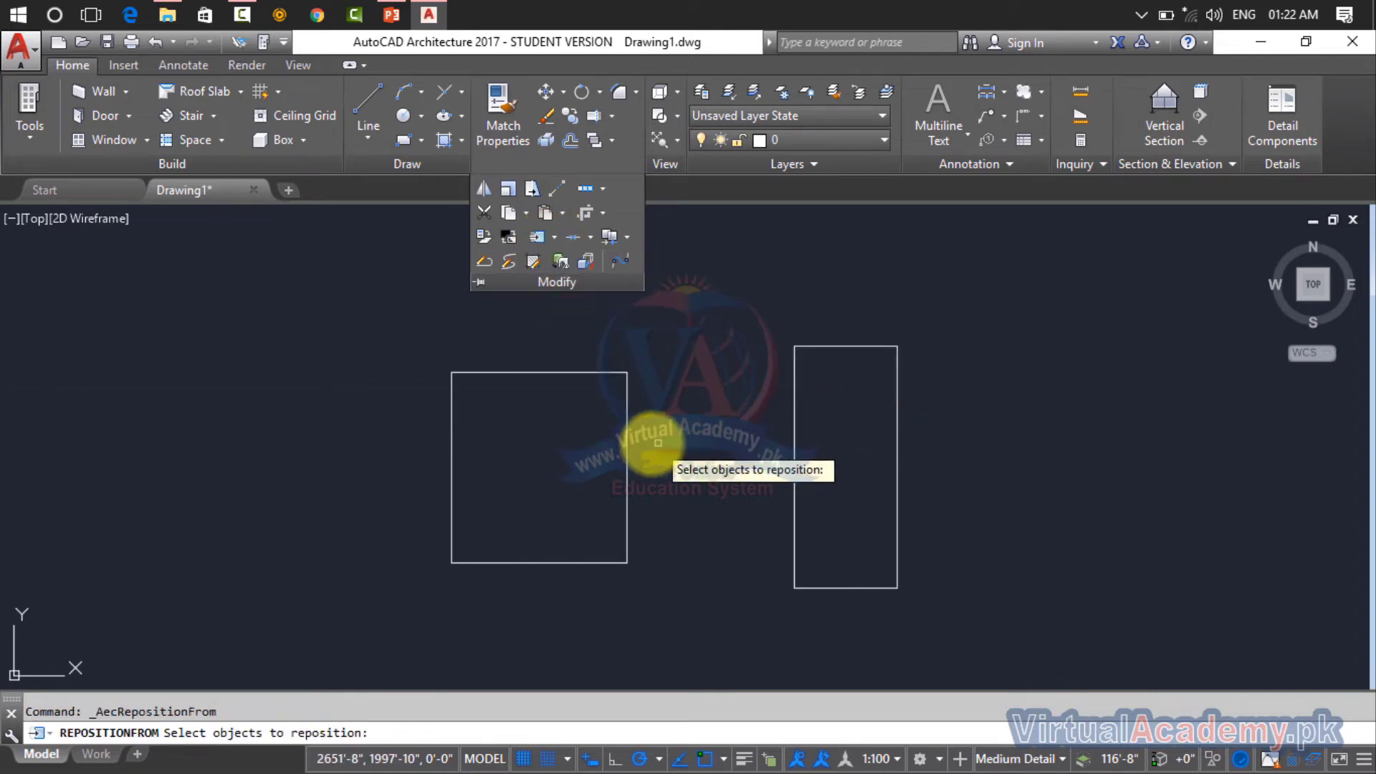
left_click(627, 448)
key("Return")
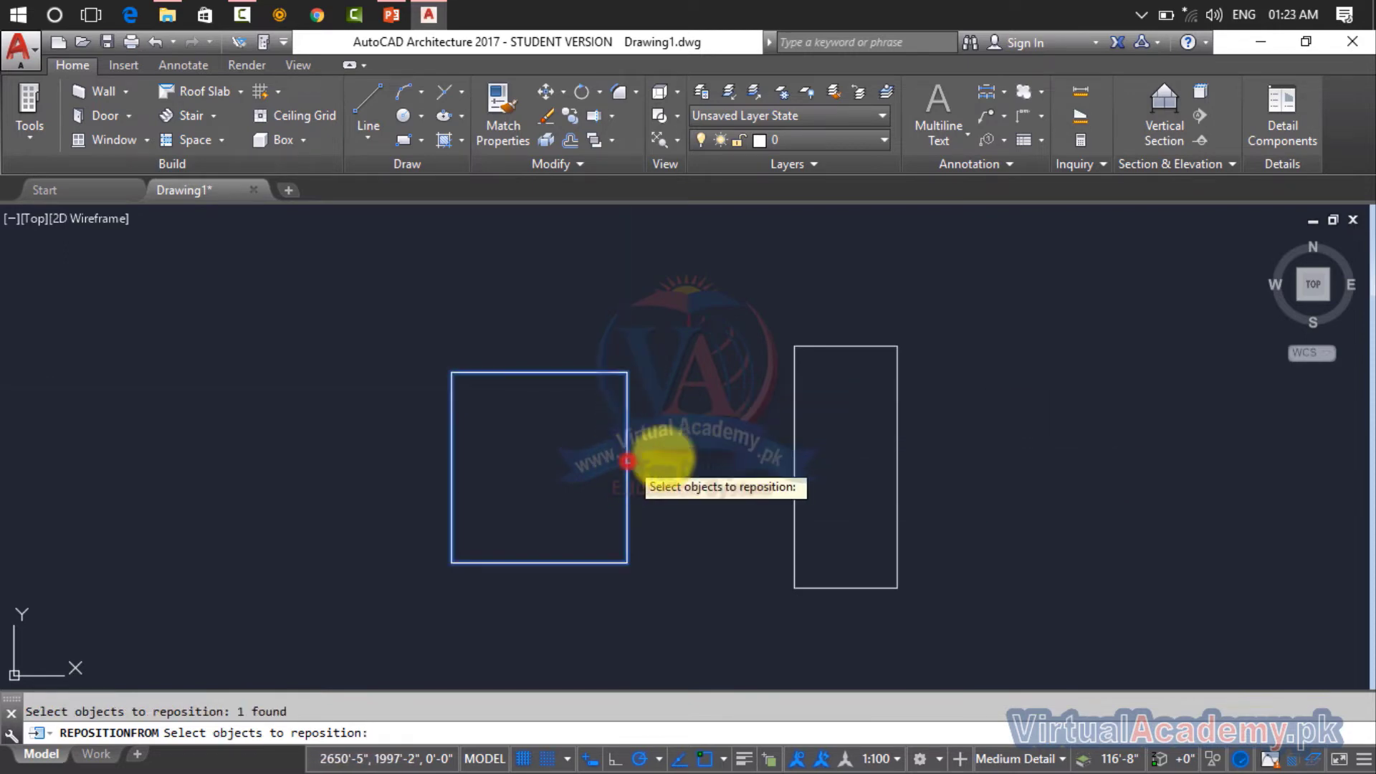
key("Return")
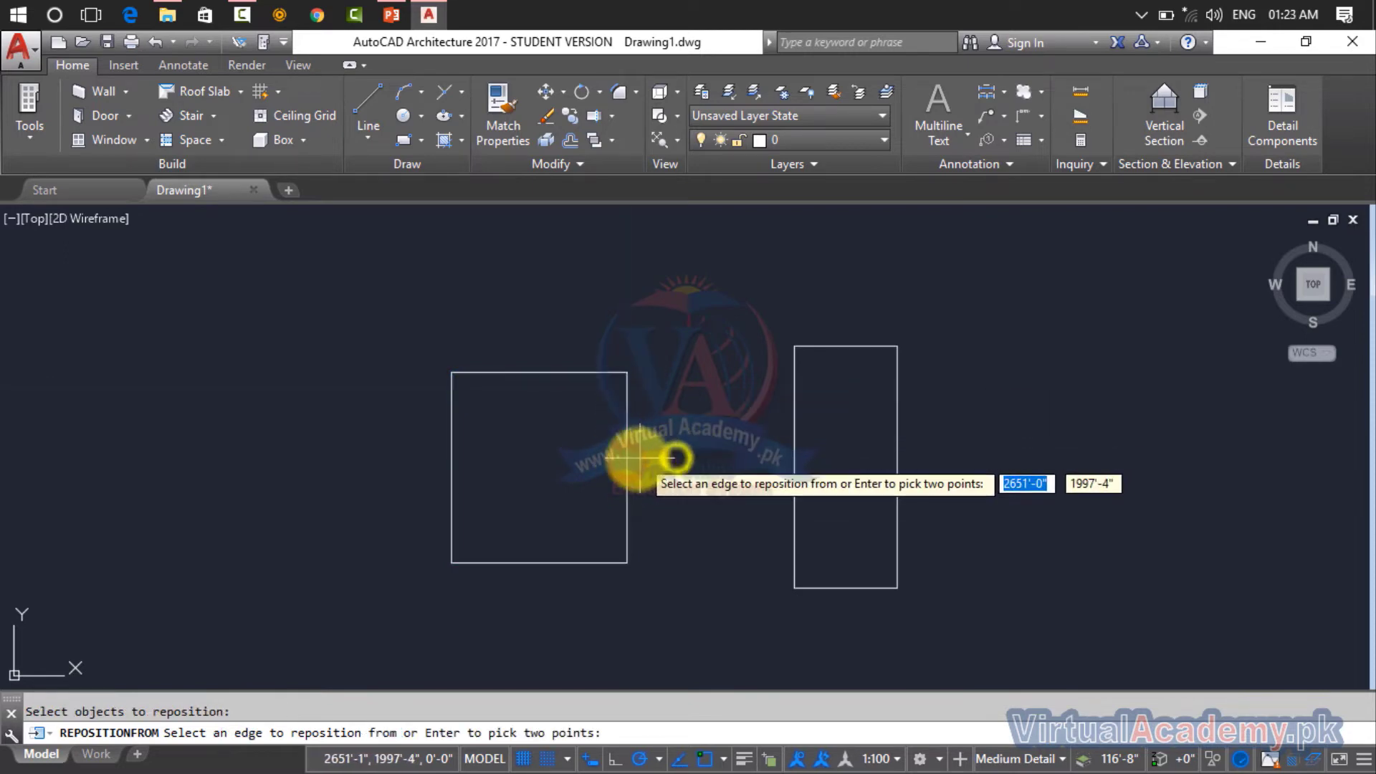
left_click(628, 466)
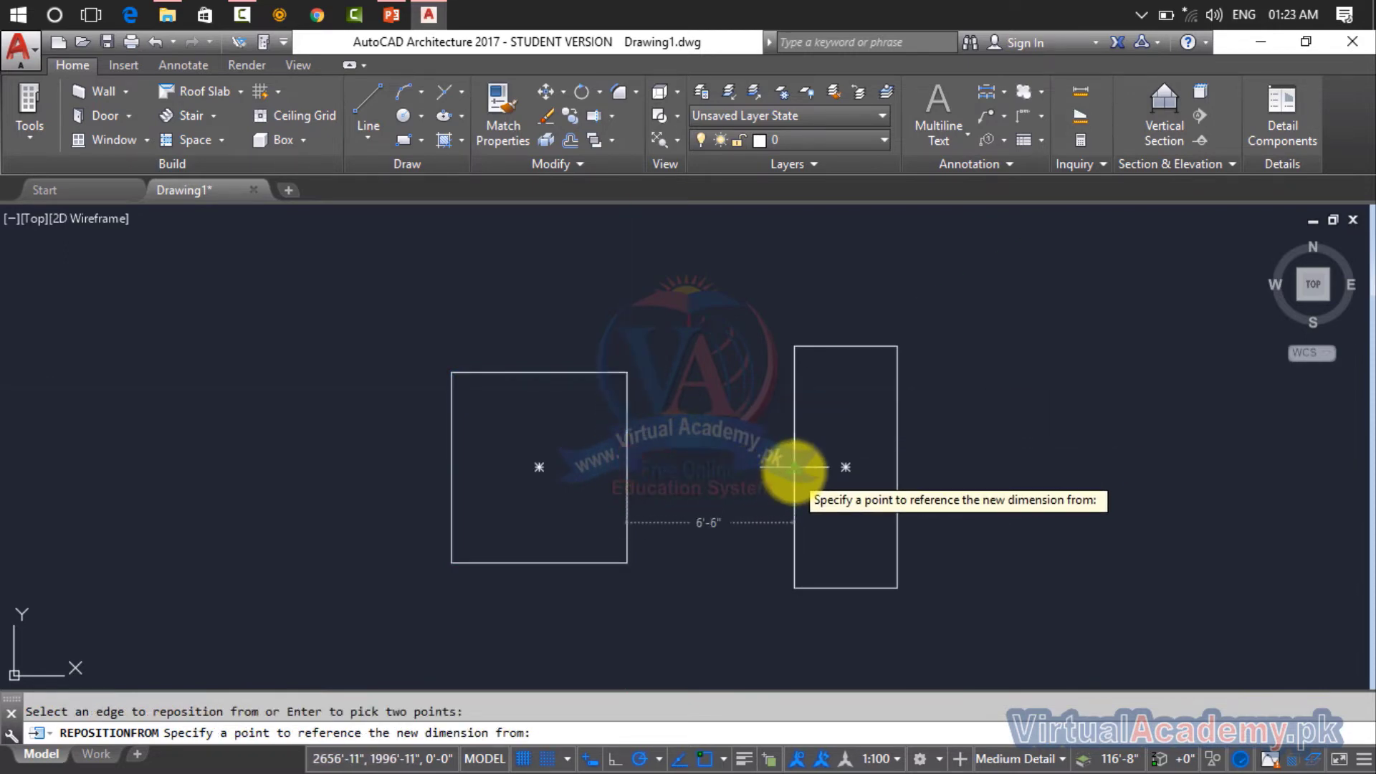
left_click(793, 471)
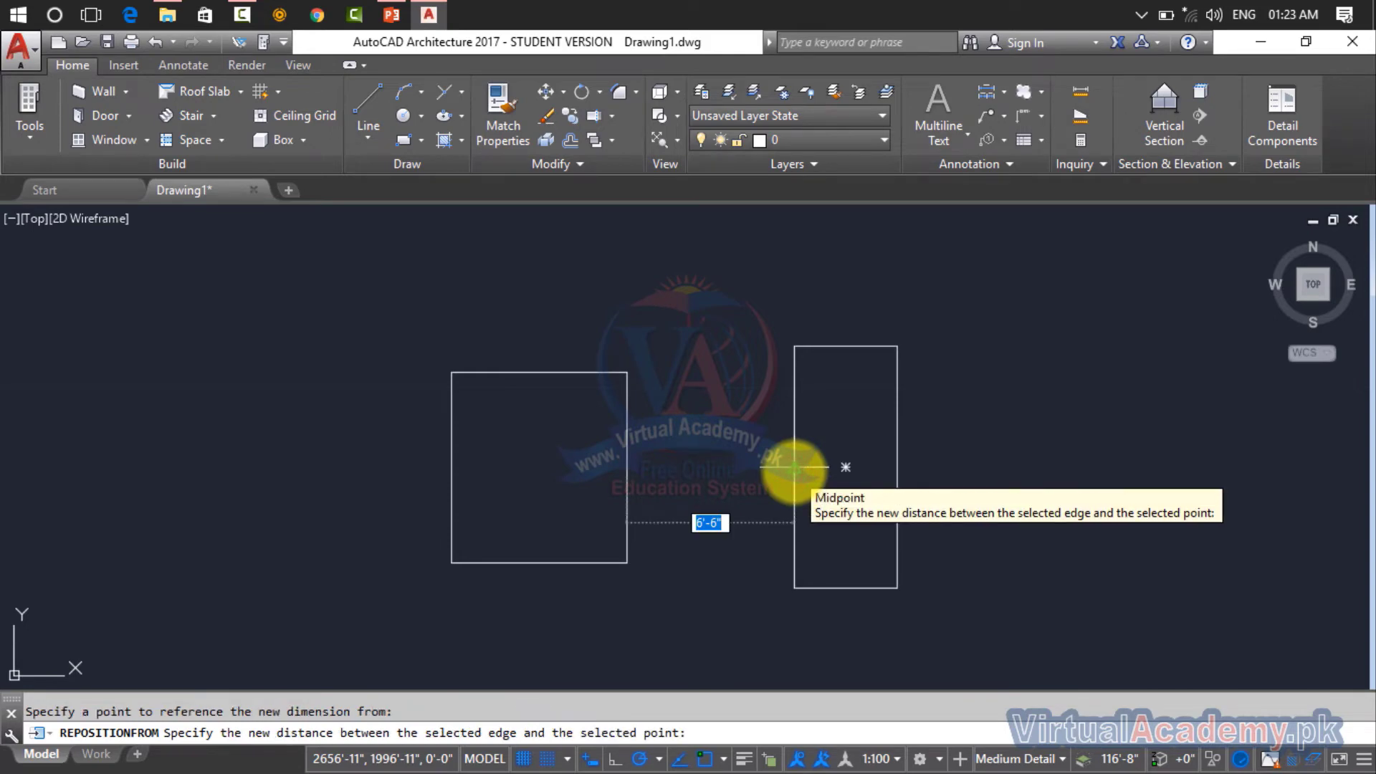
left_click(794, 470)
left_click(794, 467)
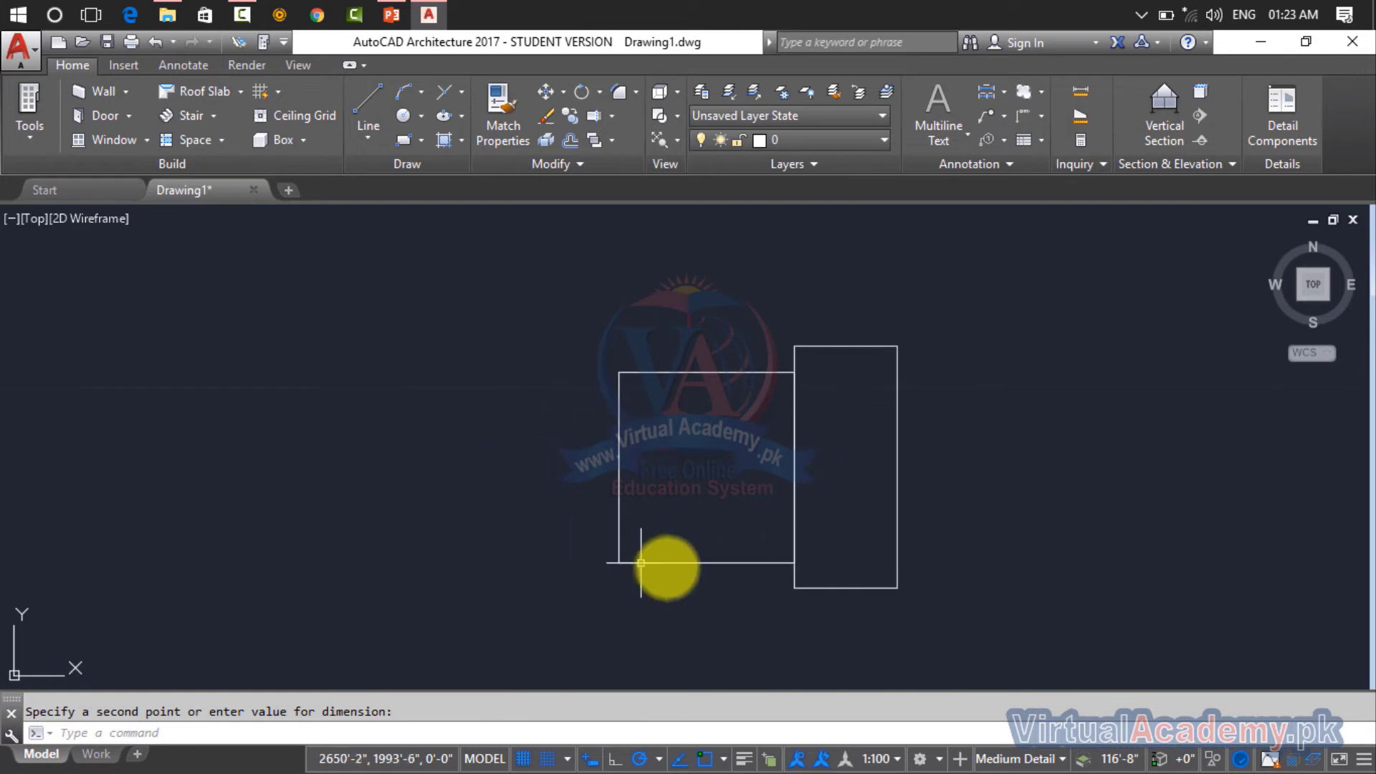
key("ctrl+z")
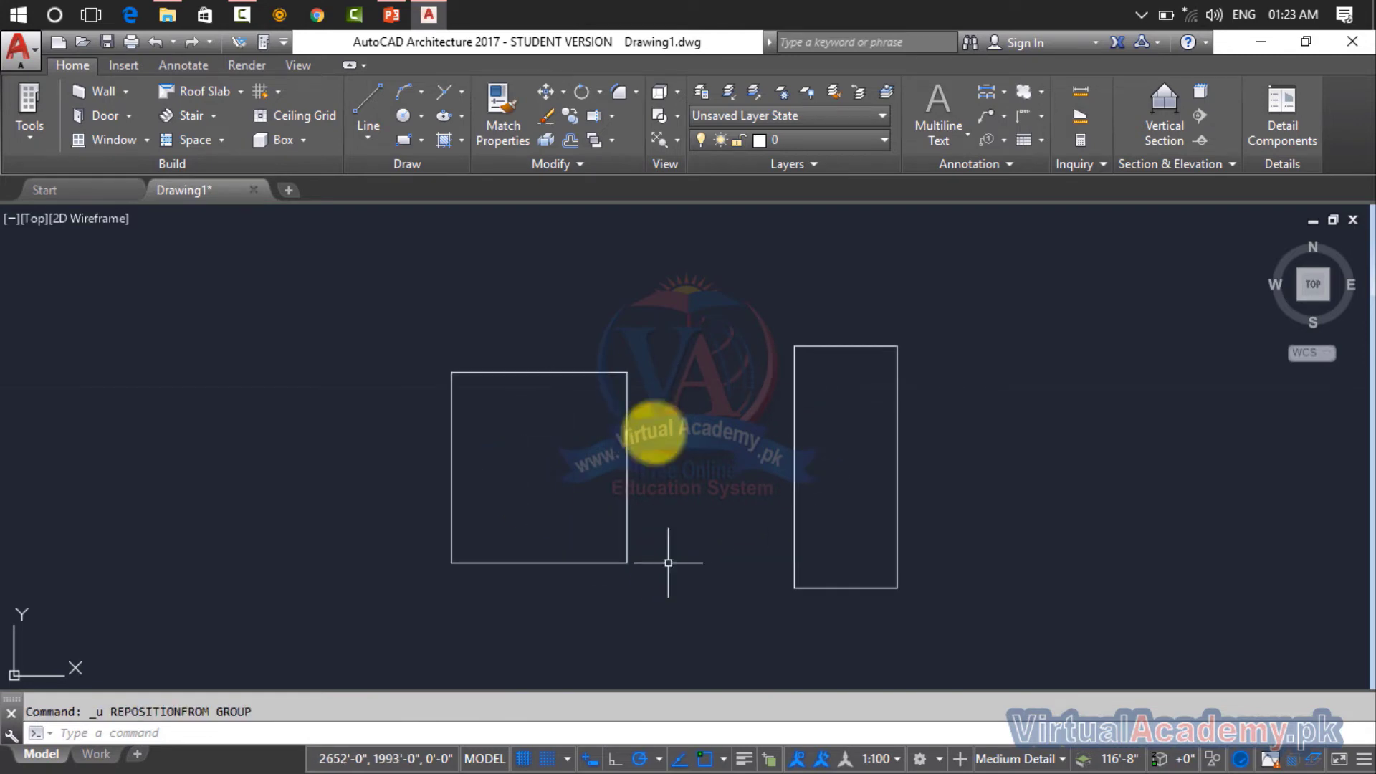
Space the square evenly with both axis points on the tall rectangle's left edge, level with the square's top edge.
left_click(559, 167)
left_click(556, 243)
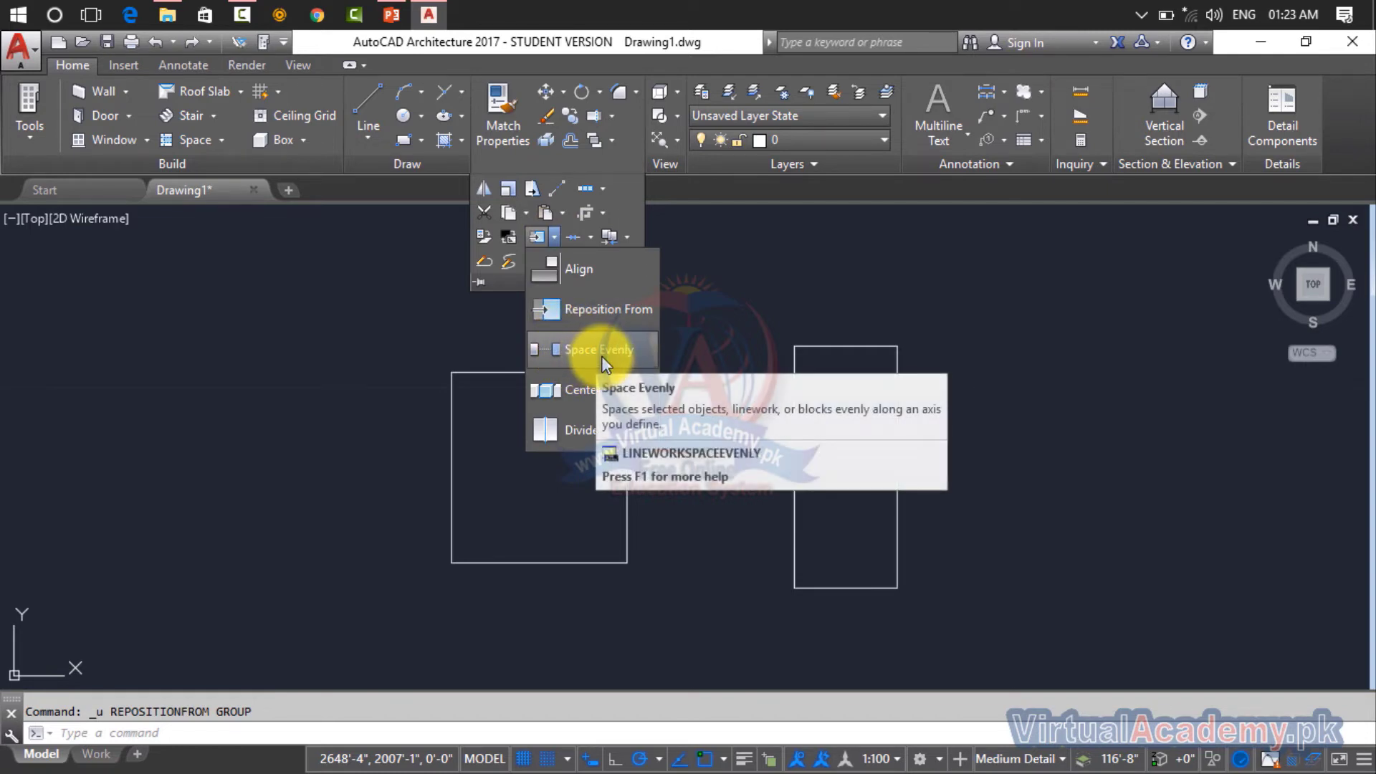
left_click(601, 356)
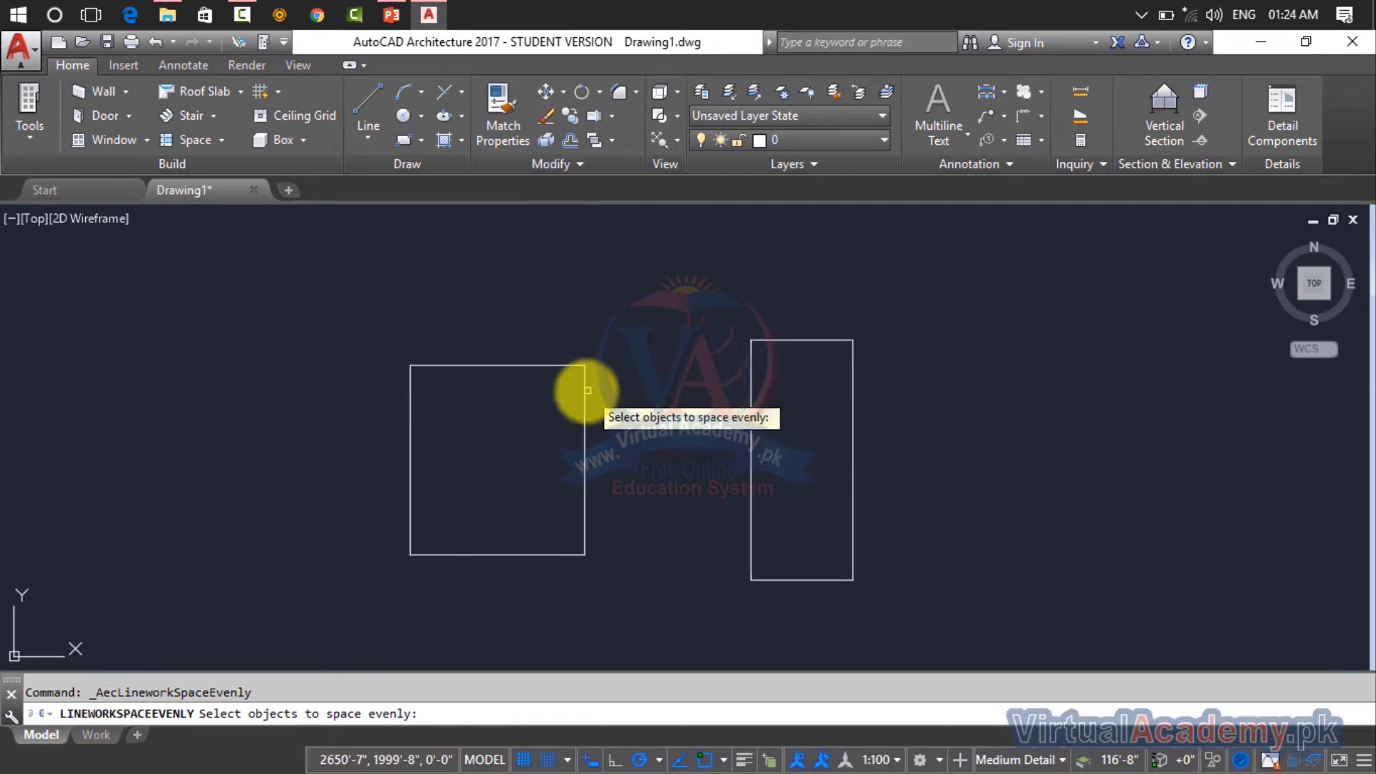
left_click(586, 390)
key("Return")
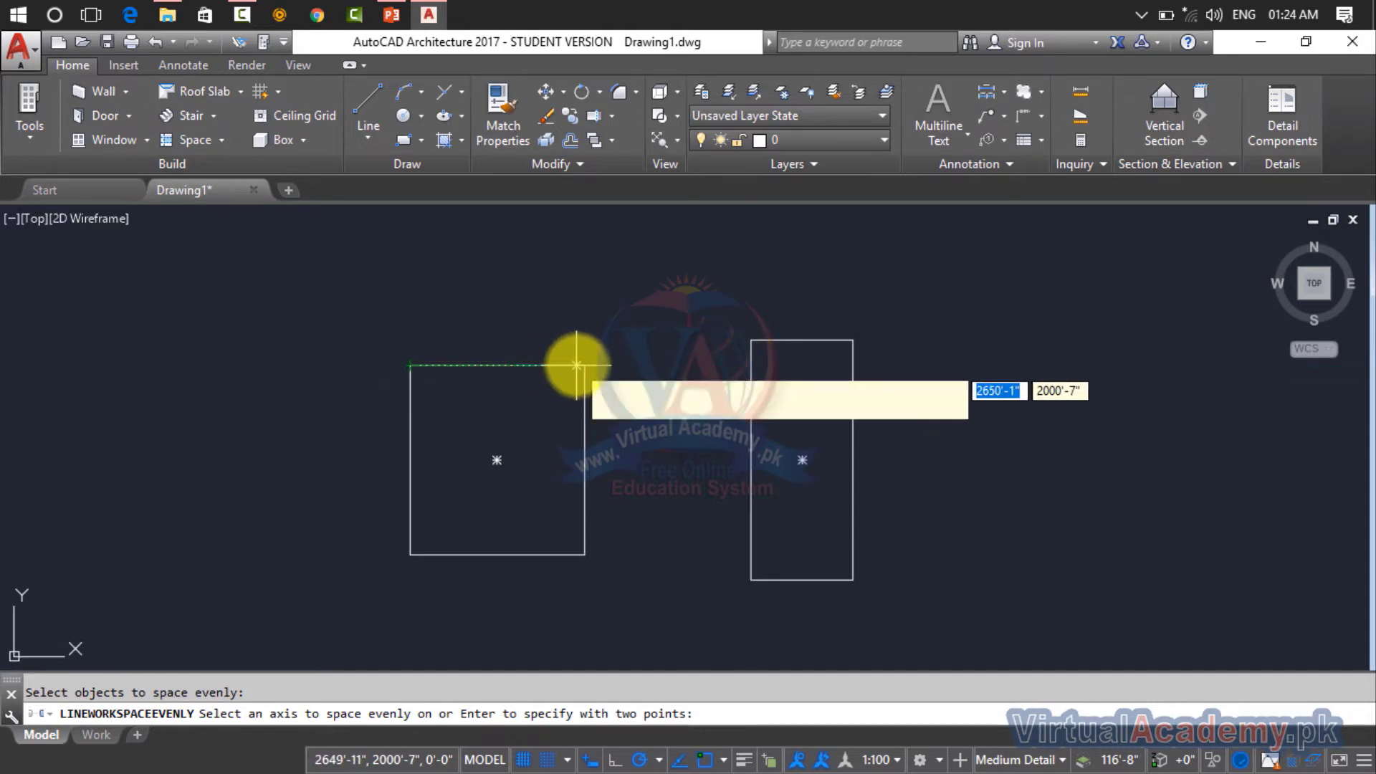
key("Return")
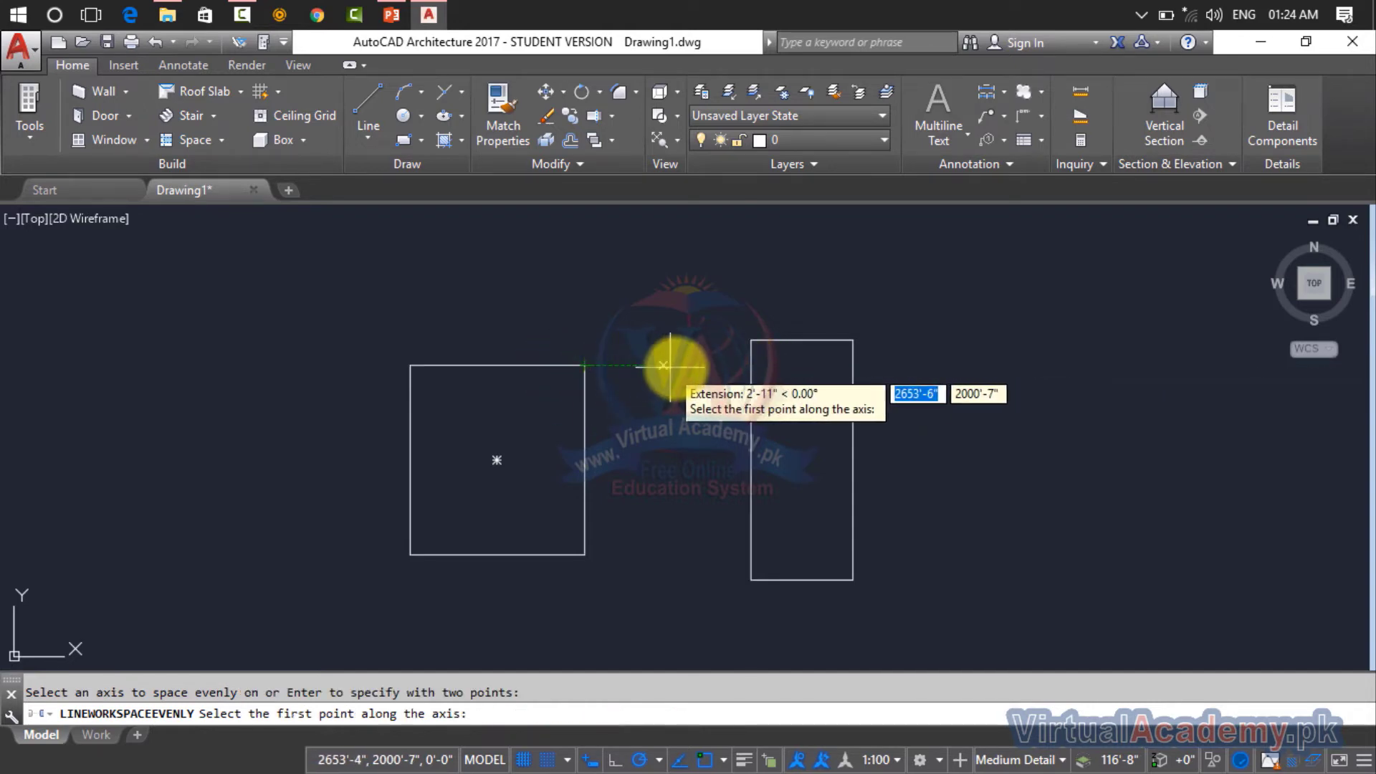
left_click(750, 363)
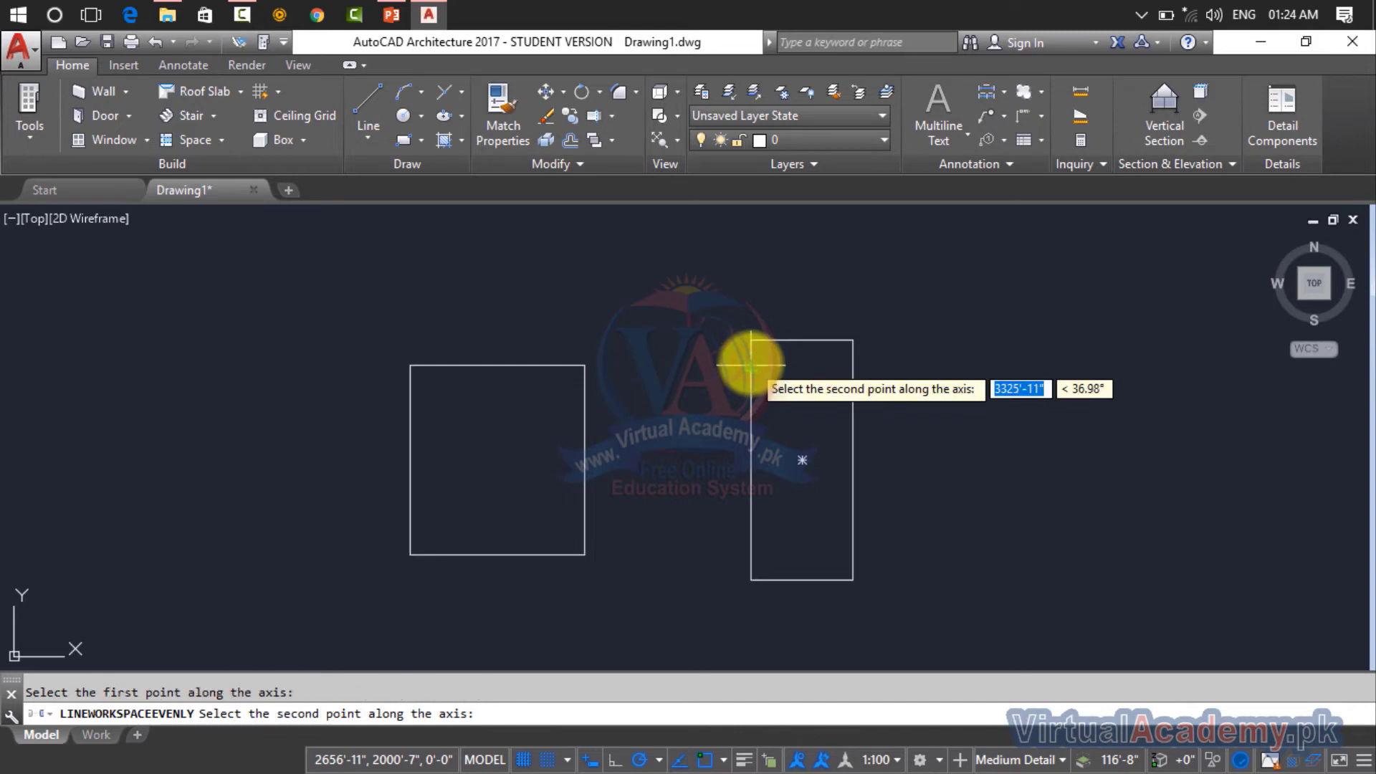
left_click(750, 363)
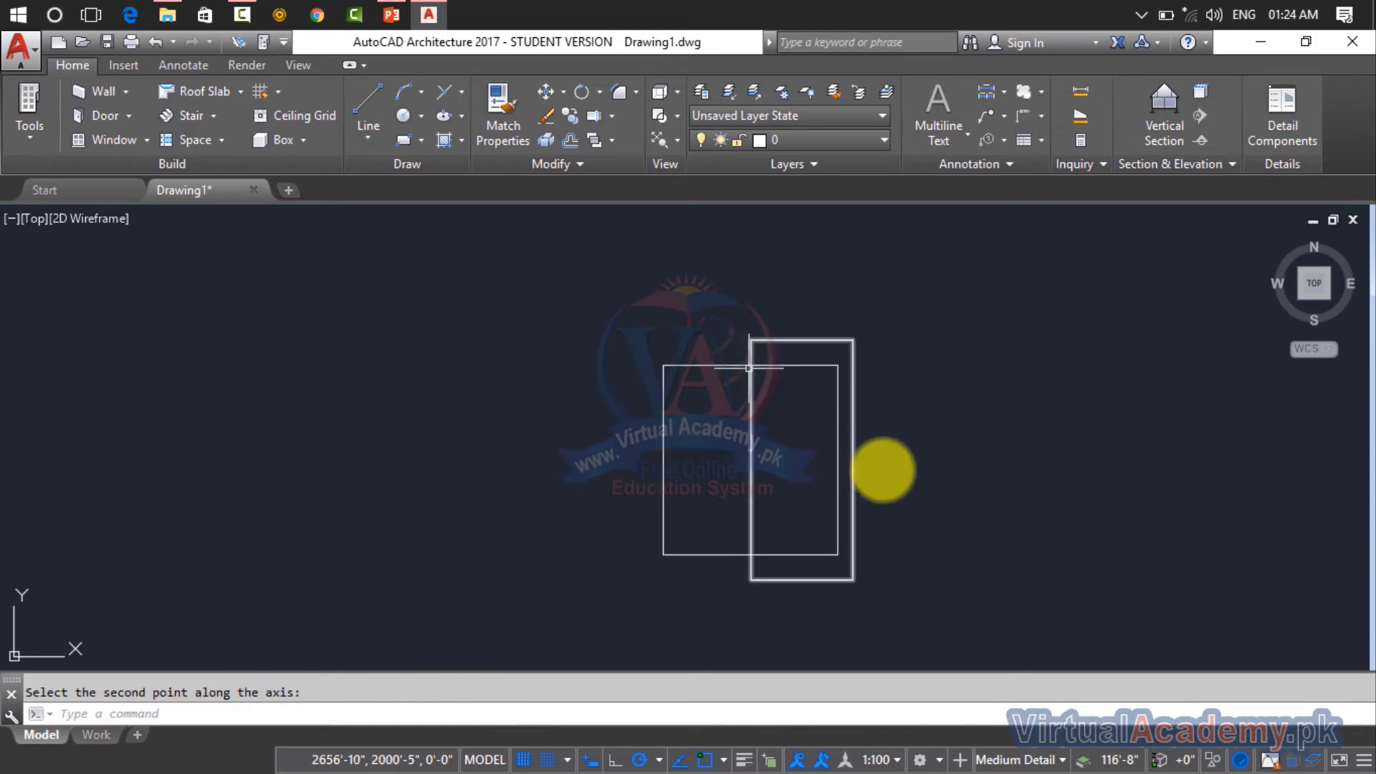
scroll(765, 393, "up", 8)
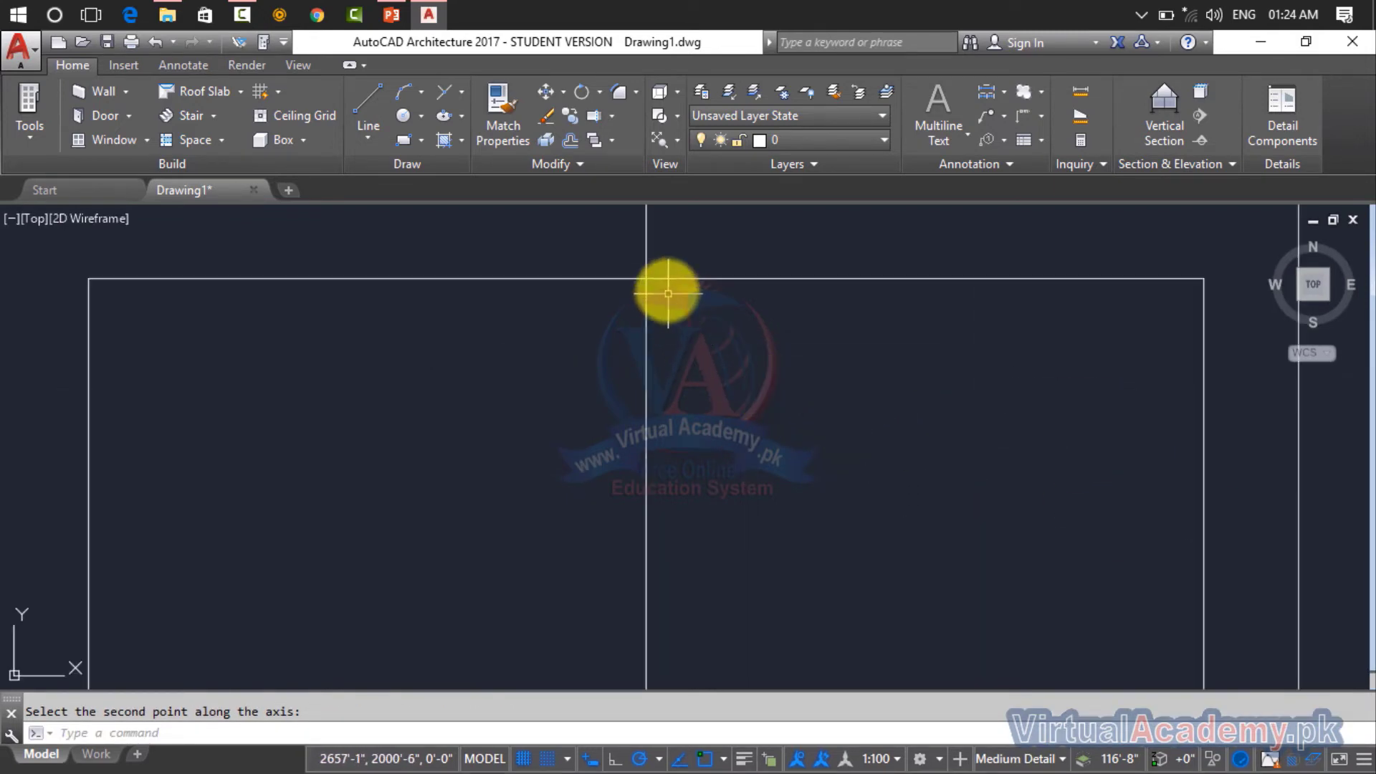
scroll(667, 426, "down", 6)
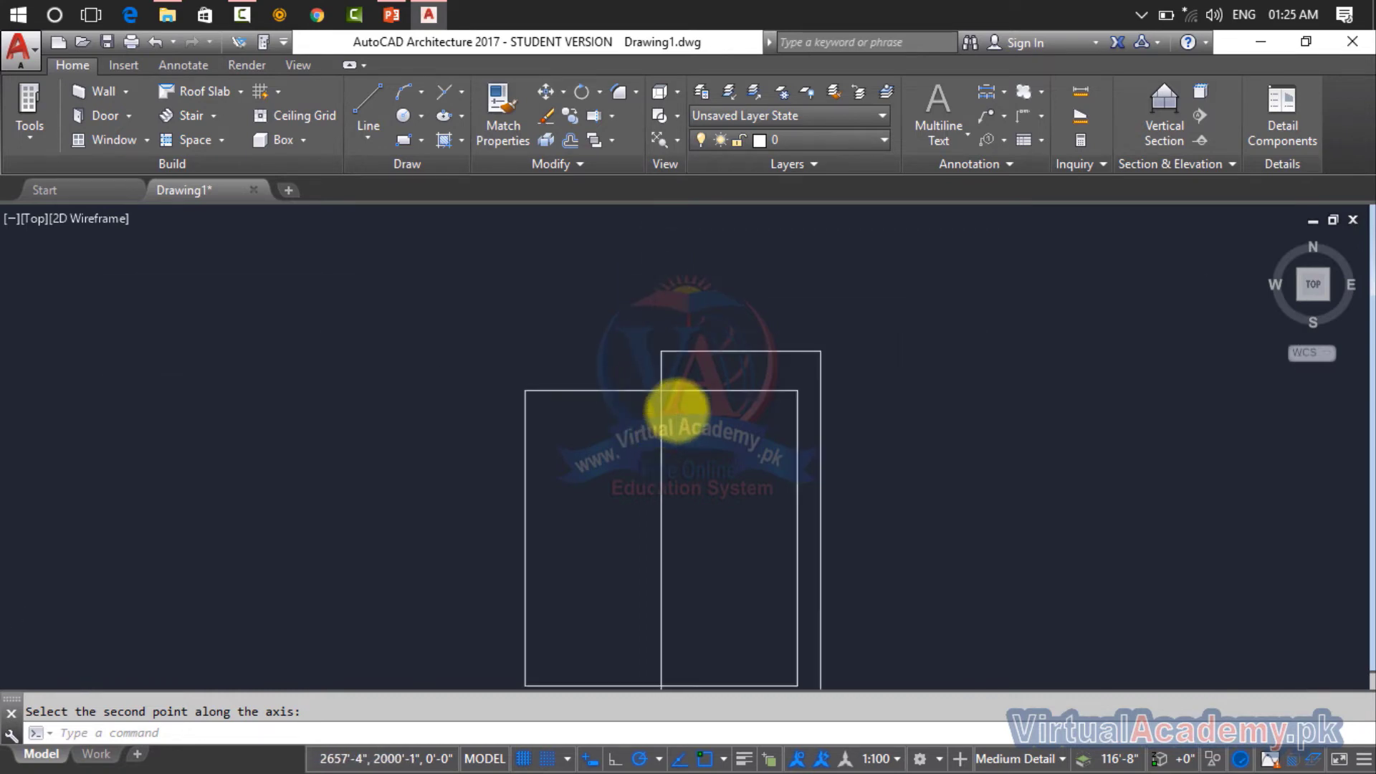
scroll(677, 410, "down", 4)
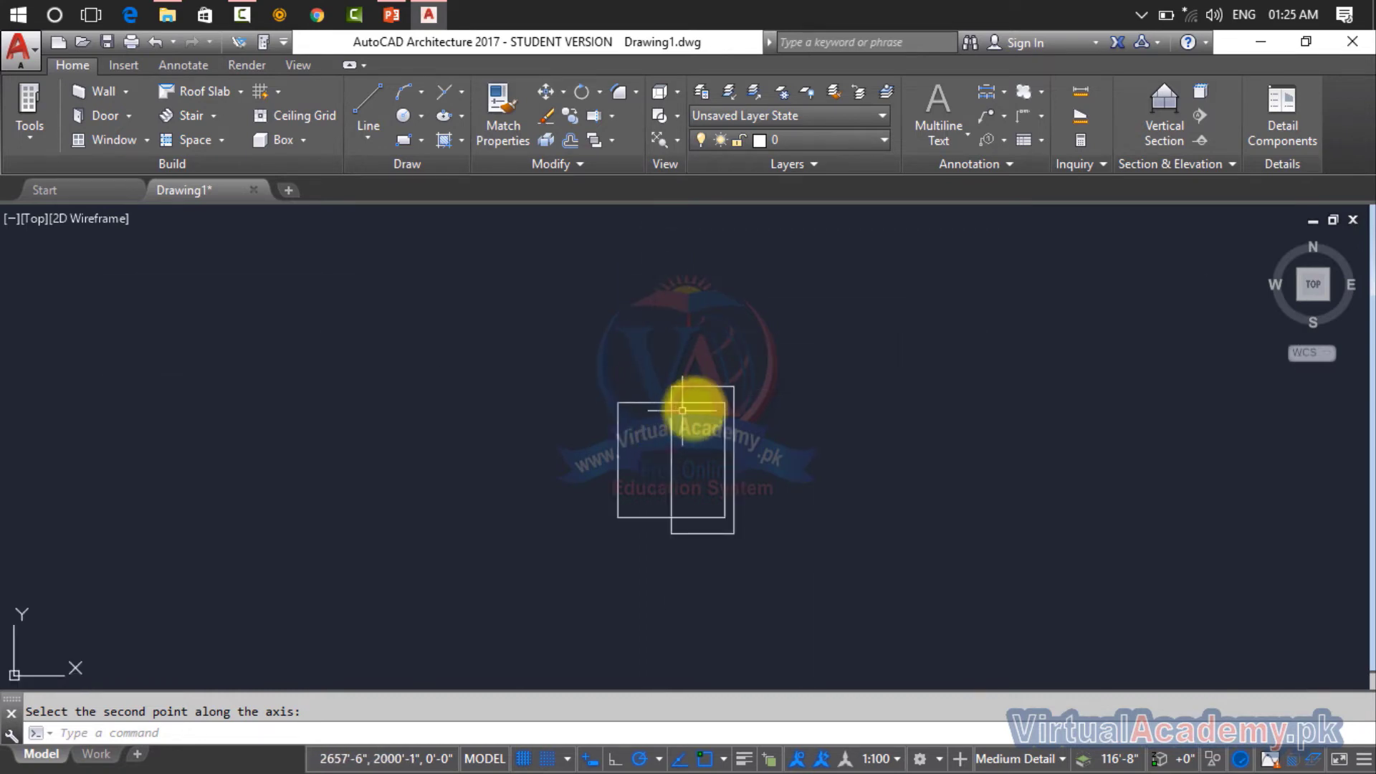
Space the square evenly again with both axis points at one spot in the empty space left of the tall rectangle.
left_click(580, 172)
left_click(538, 237)
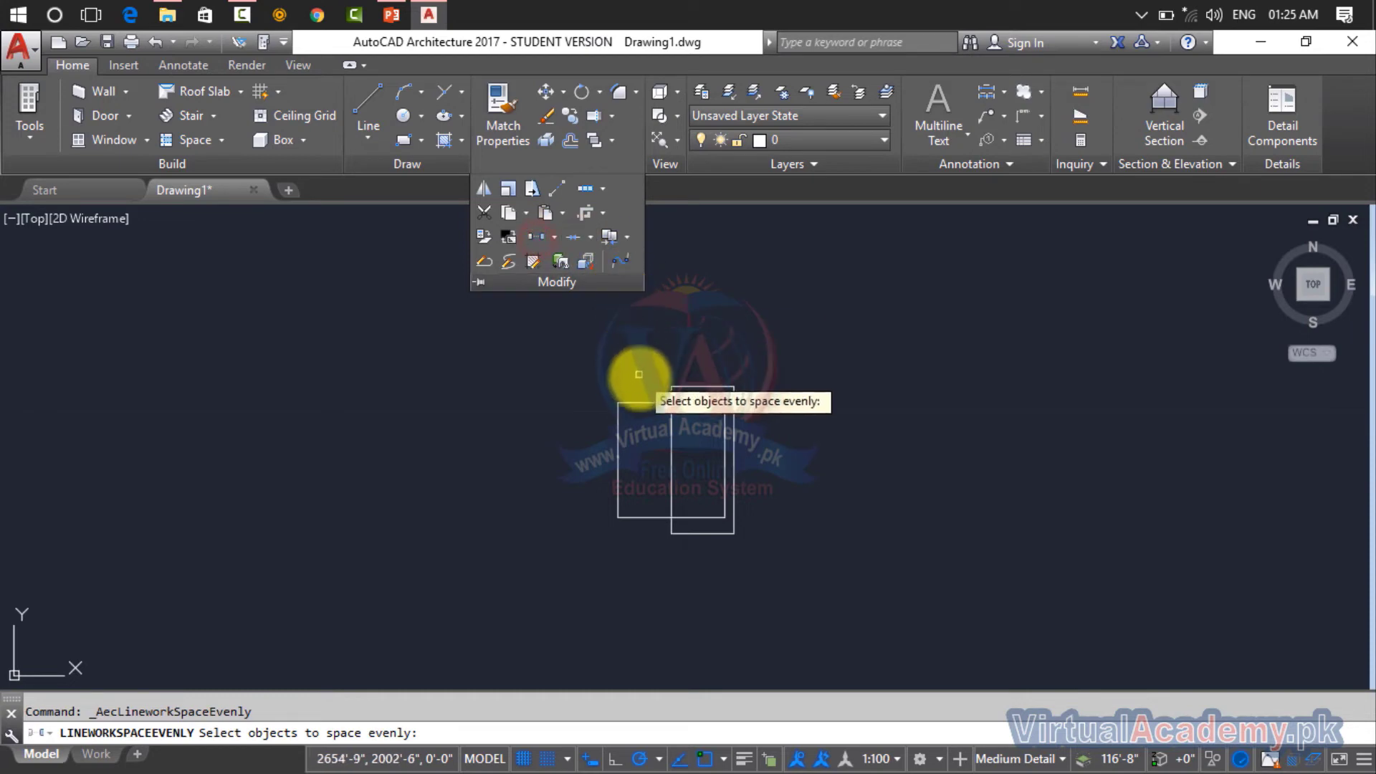
left_click(645, 404)
right_click(635, 347)
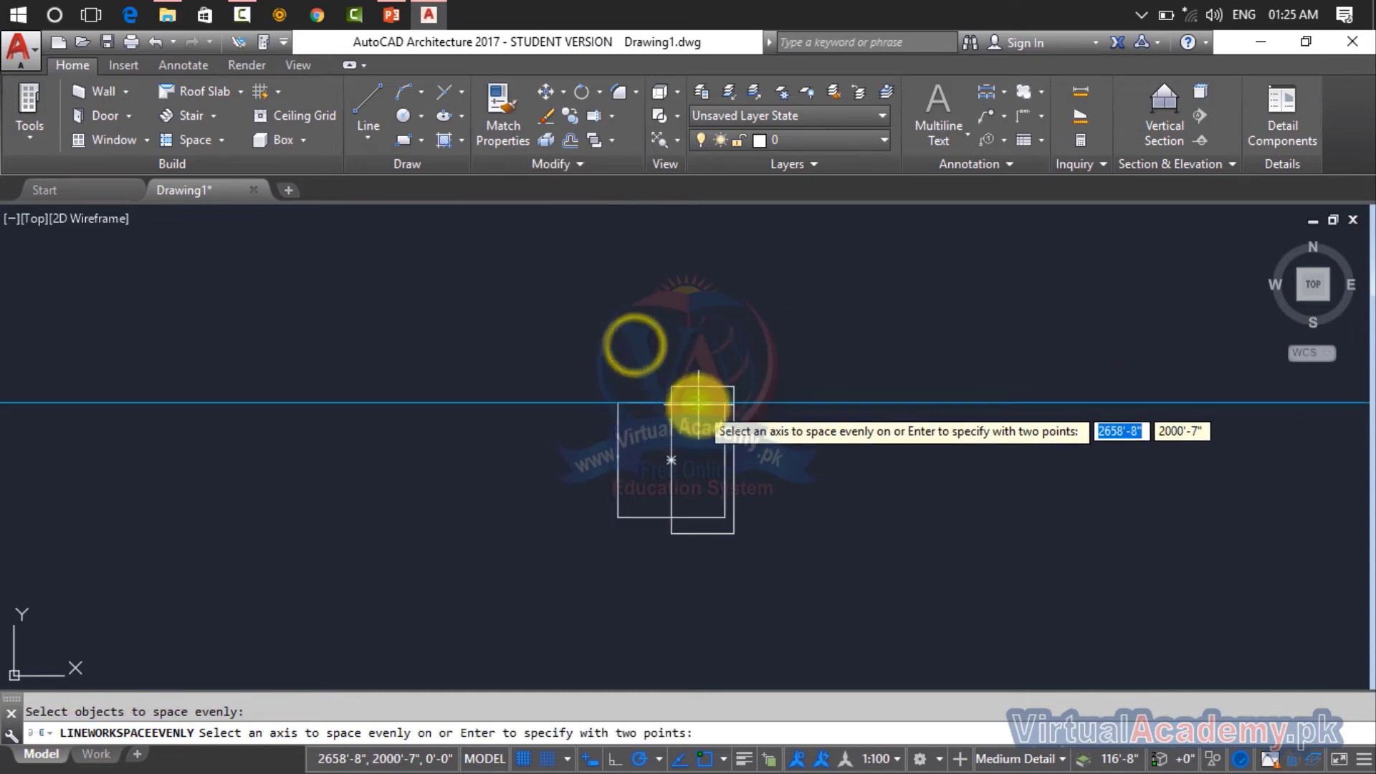
left_click(673, 403)
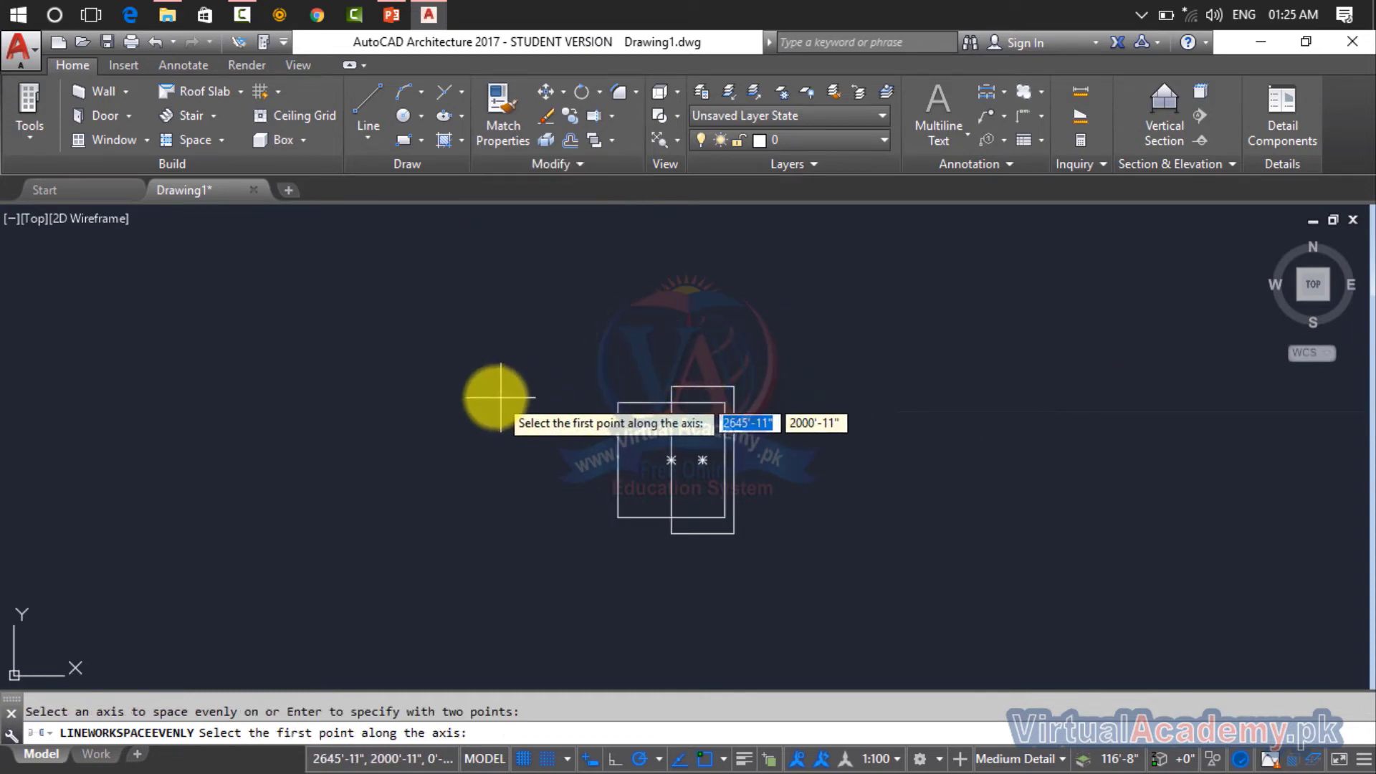
left_click(466, 397)
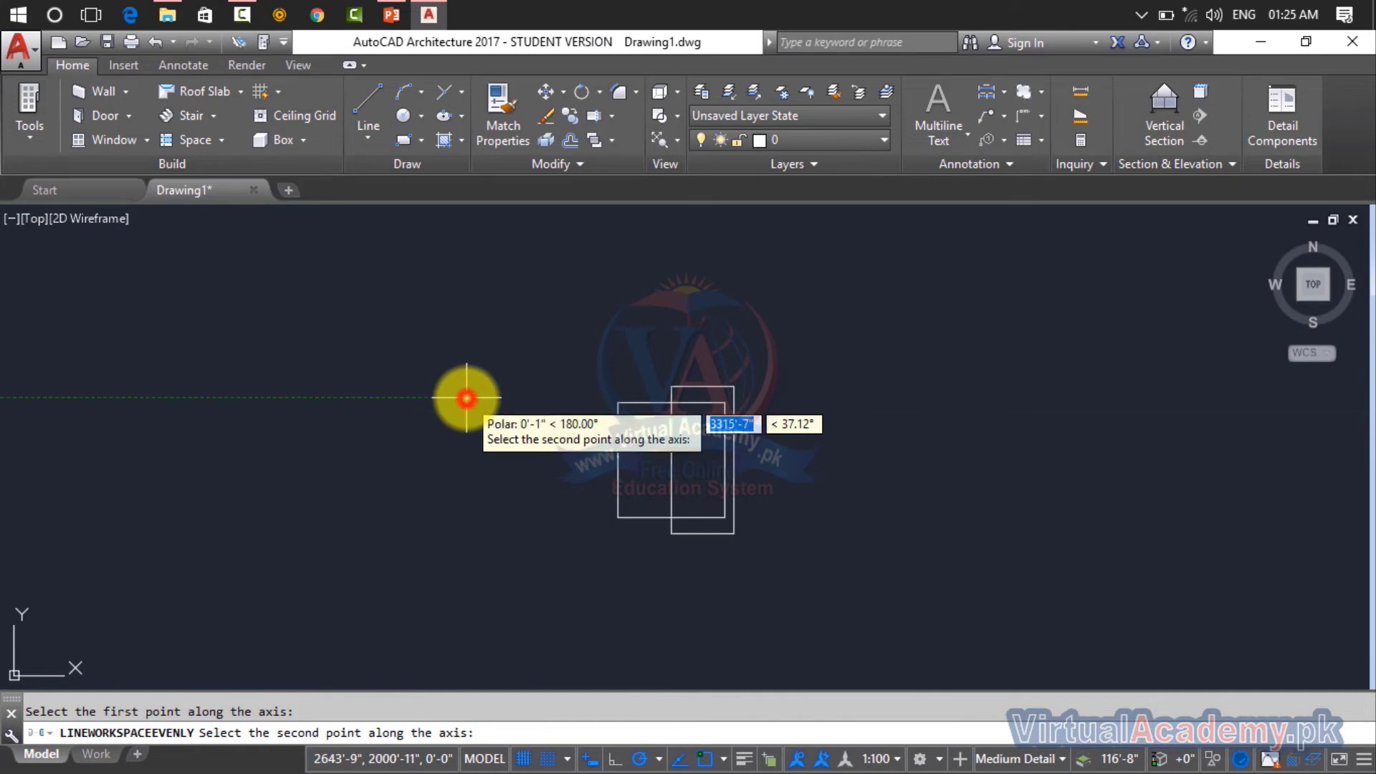
left_click(467, 396)
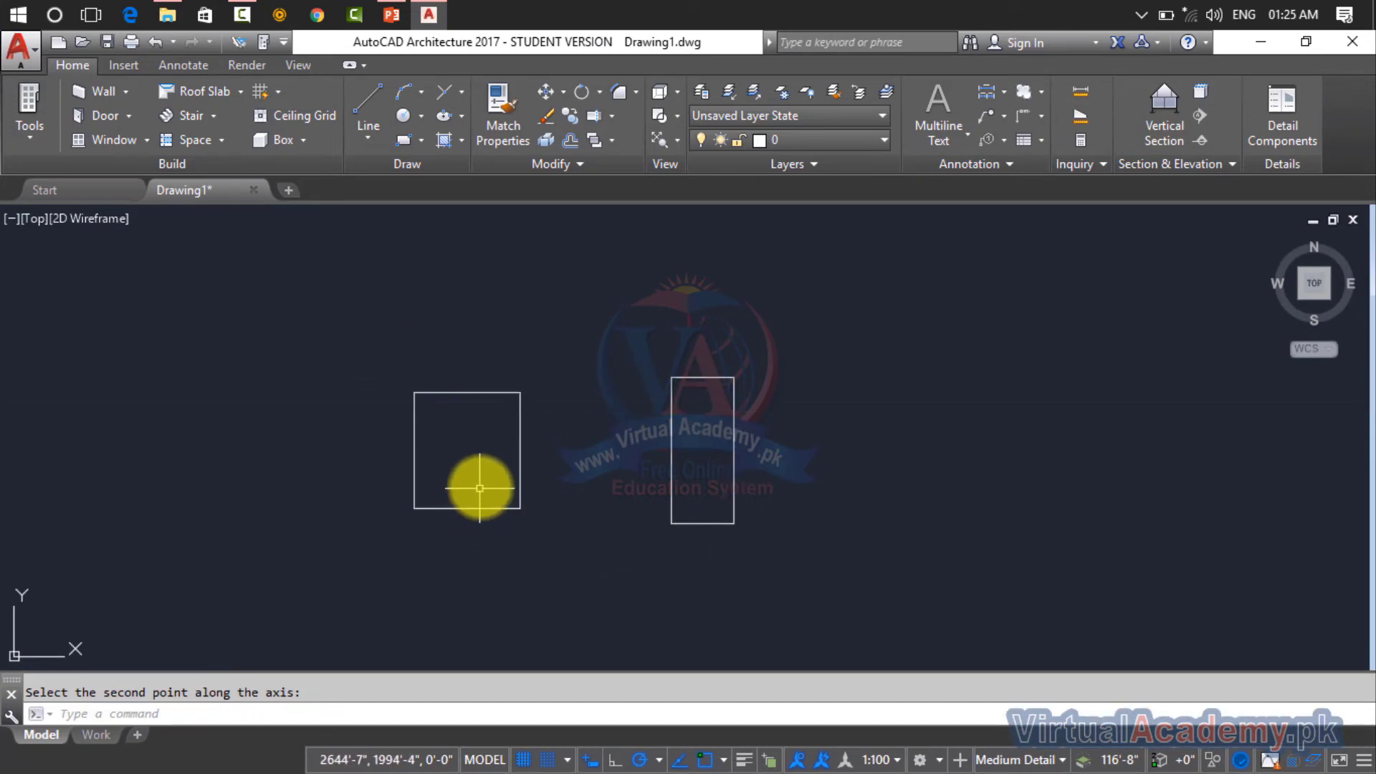
scroll(480, 486, "up", 2)
left_click(601, 172)
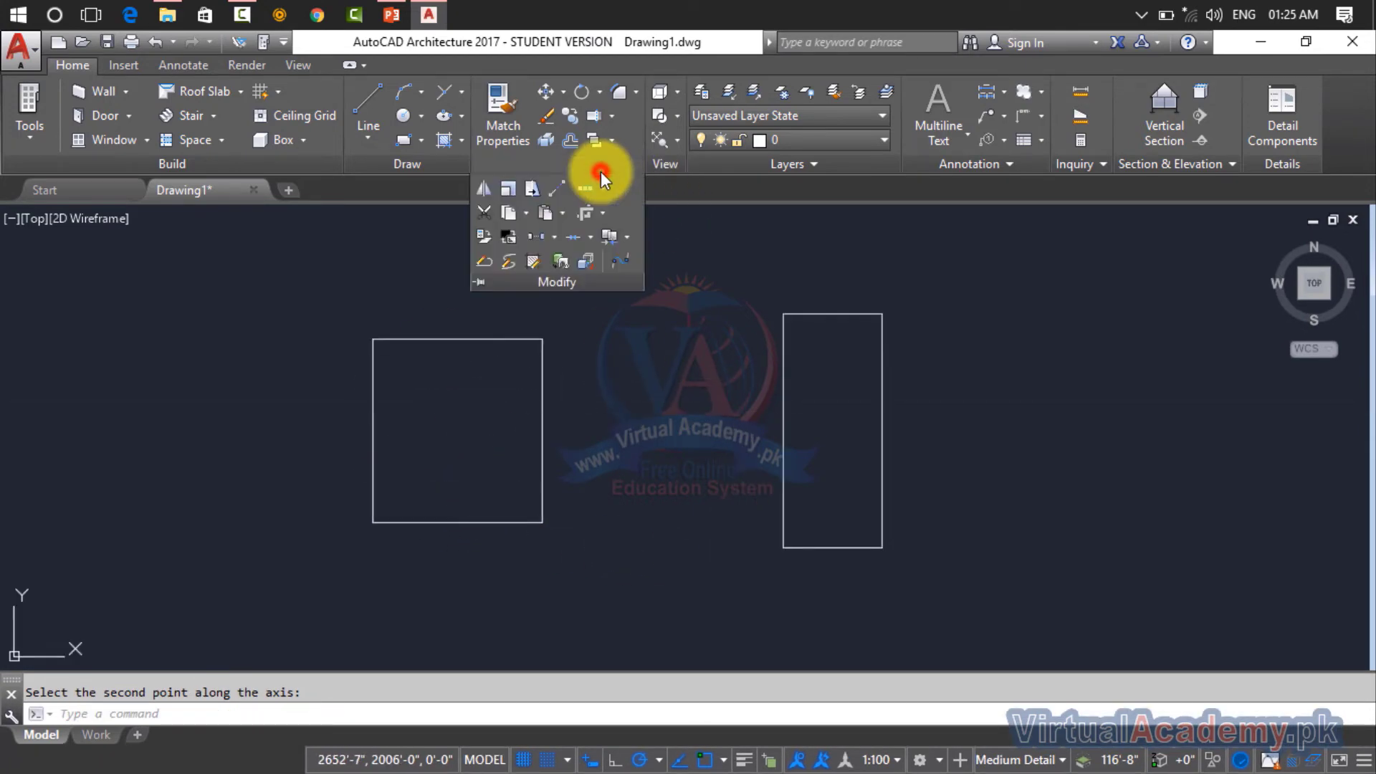
left_click(555, 244)
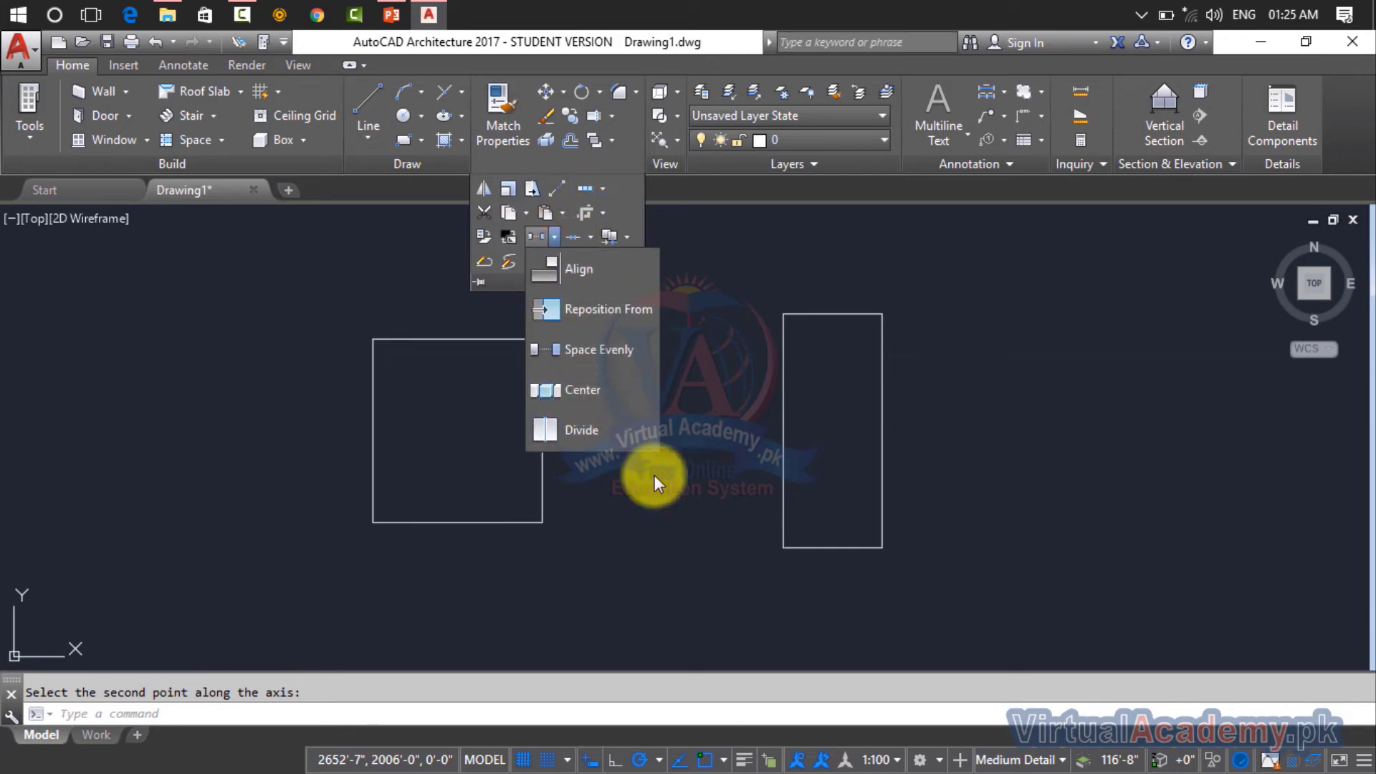
key("Escape")
middle_click_drag(654, 341, 978, 387)
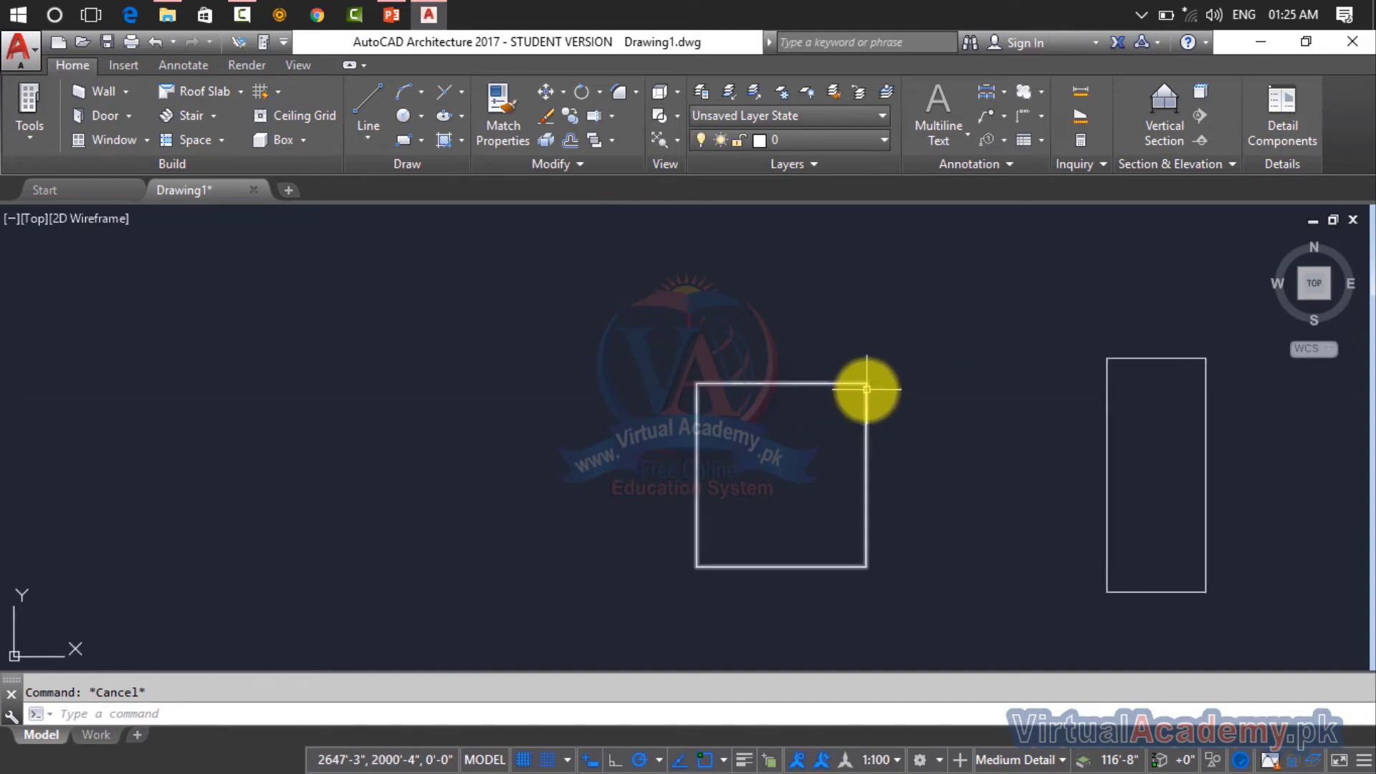
key("Return")
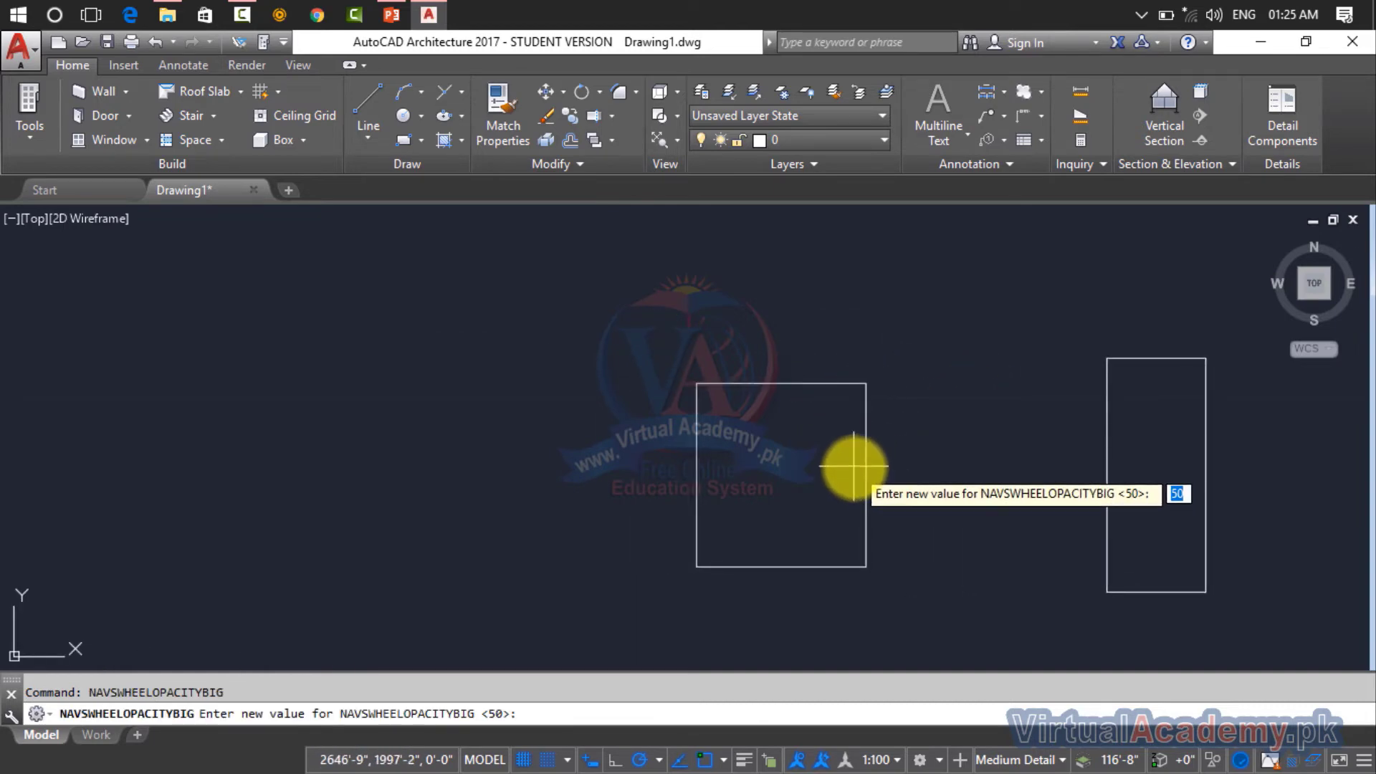
left_click(887, 352)
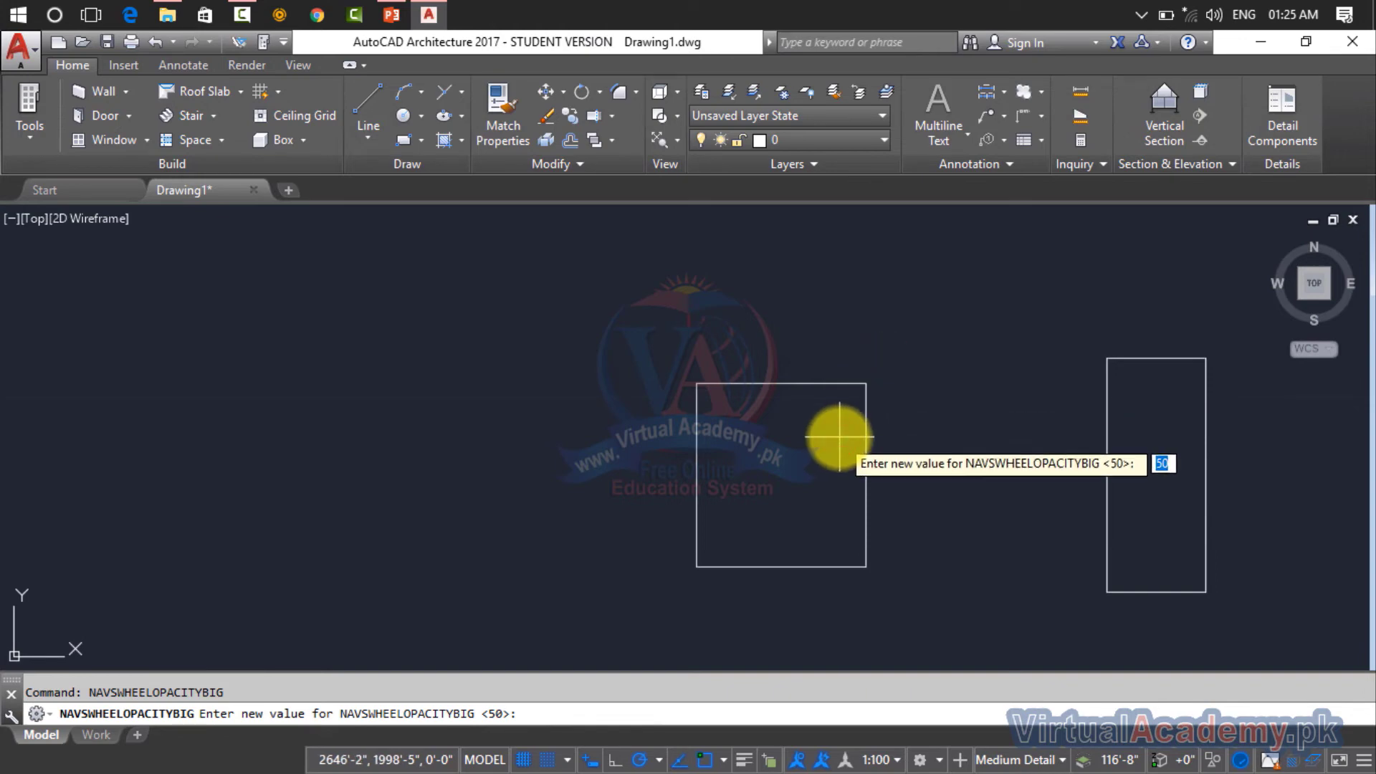
key("Escape")
Move the square by its right edge's midpoint to the center of the tall rectangle so the two shapes overlap.
type("m")
key("Return")
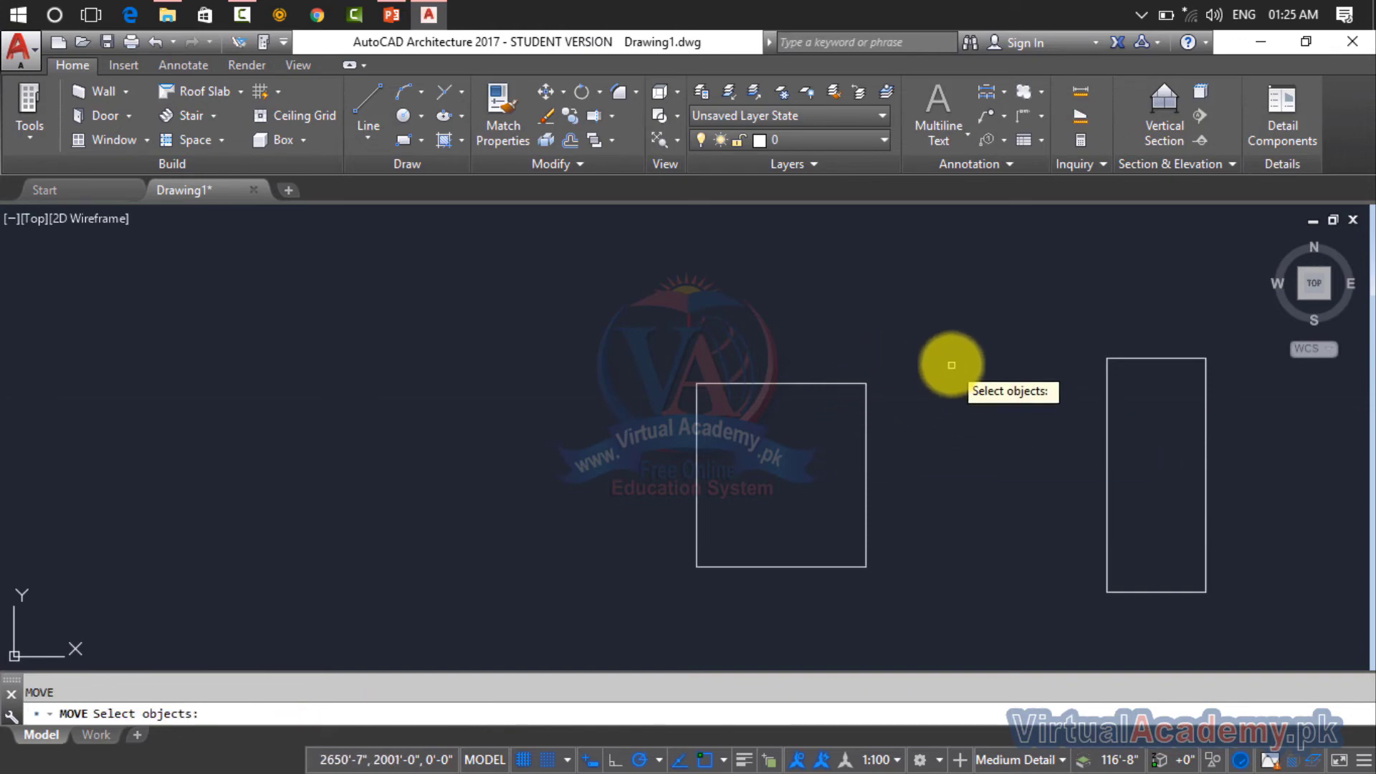
left_click(952, 362)
left_click(829, 454)
key("Return")
left_click(866, 474)
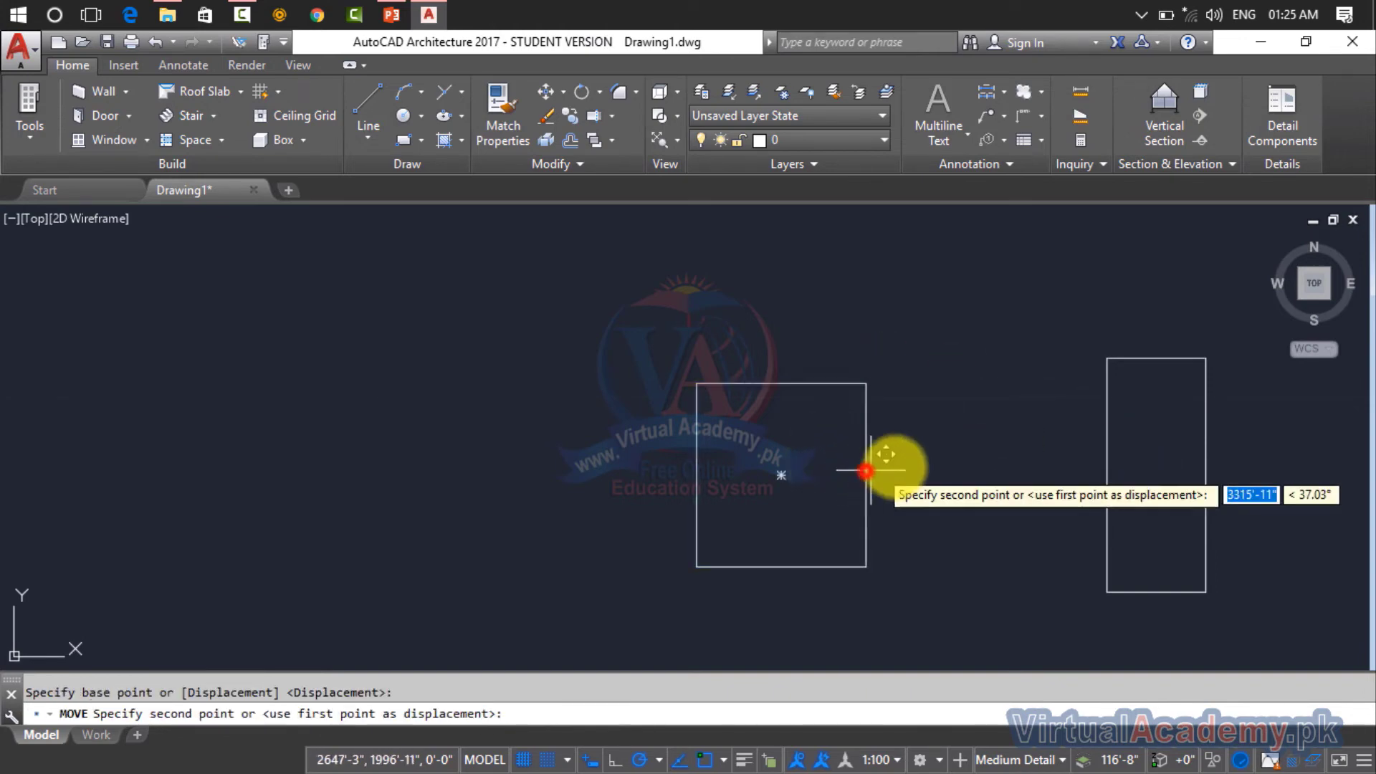
left_click(1155, 475)
mouse_move(1143, 479)
middle_mouse_down()
mouse_move(900, 470)
mouse_move(649, 373)
middle_mouse_up()
key("Escape")
Copy the tall rectangle horizontally to the empty space left of the square, level with the original.
scroll(649, 372, "up", 2)
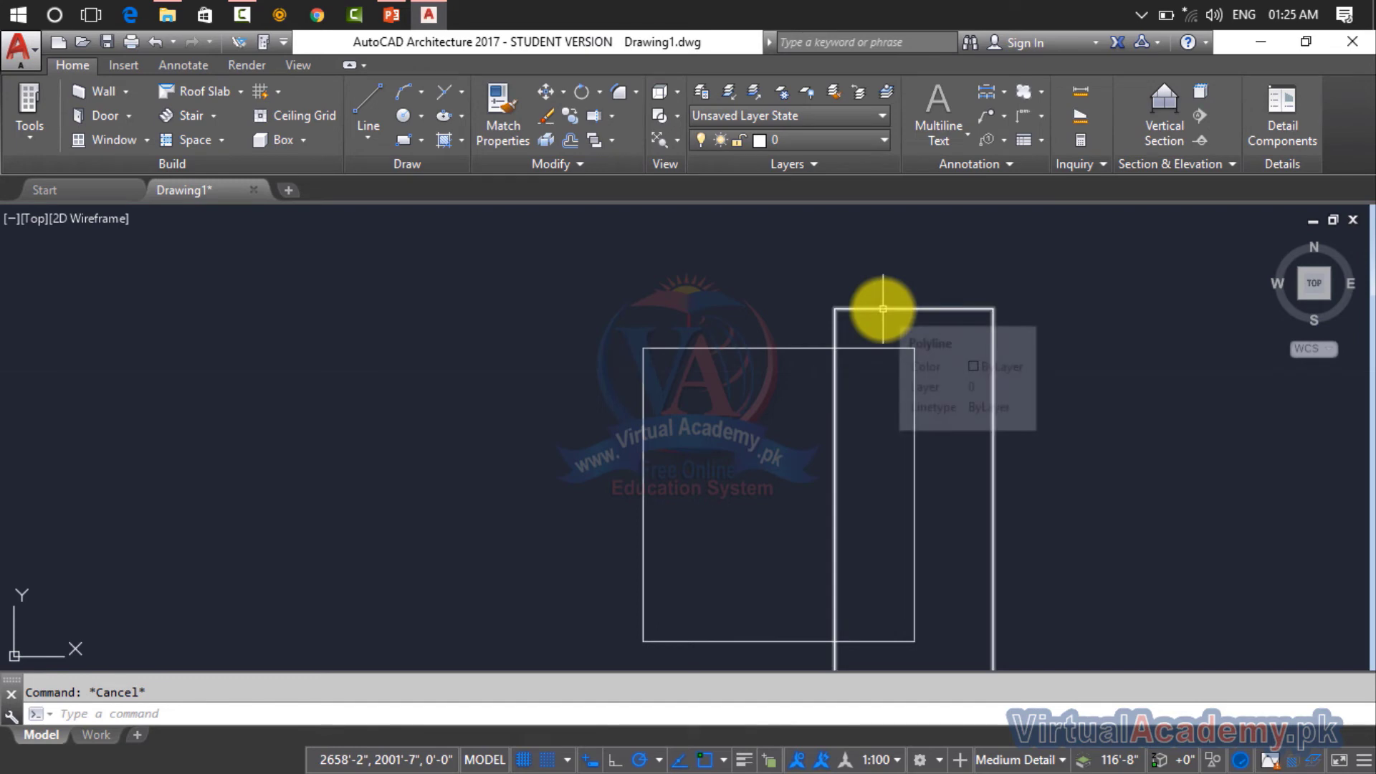
type("C")
type("O")
key("Return")
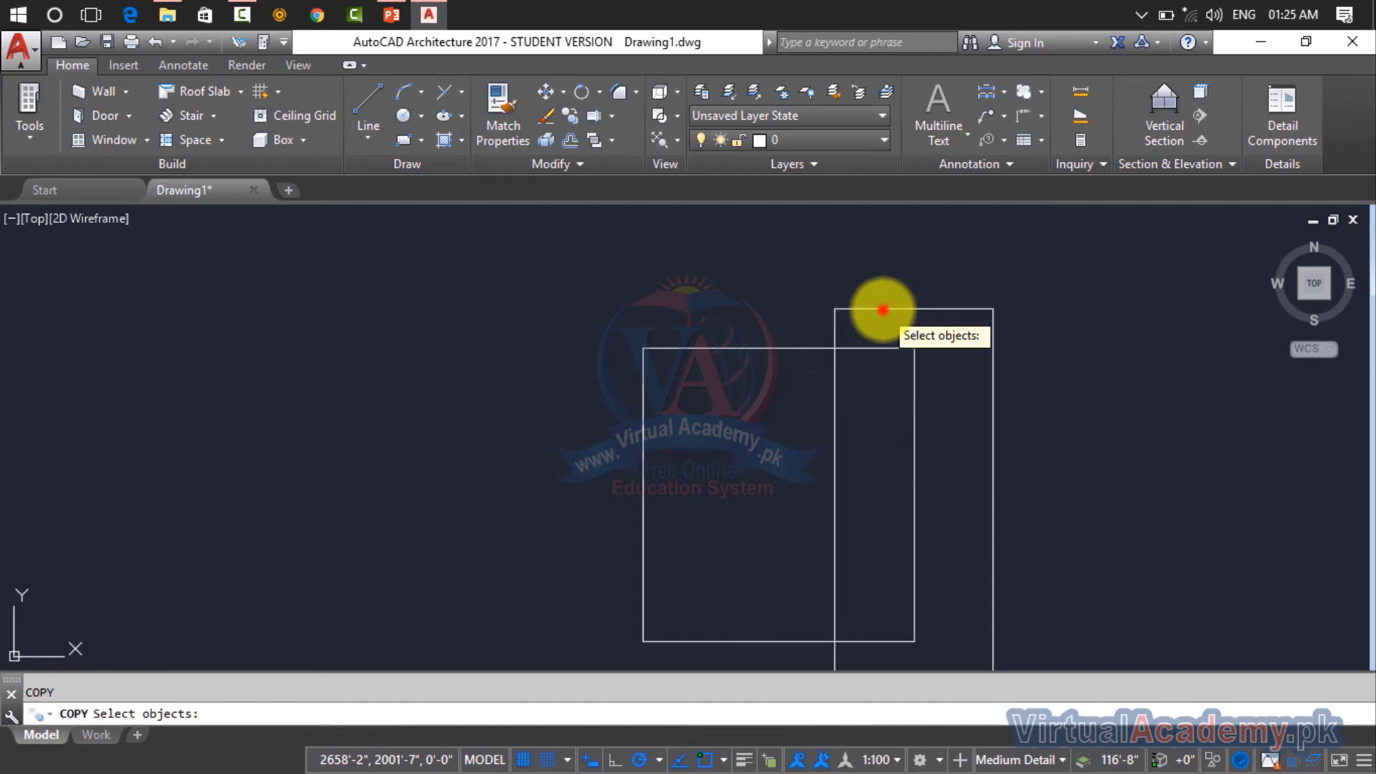
right_click(884, 309)
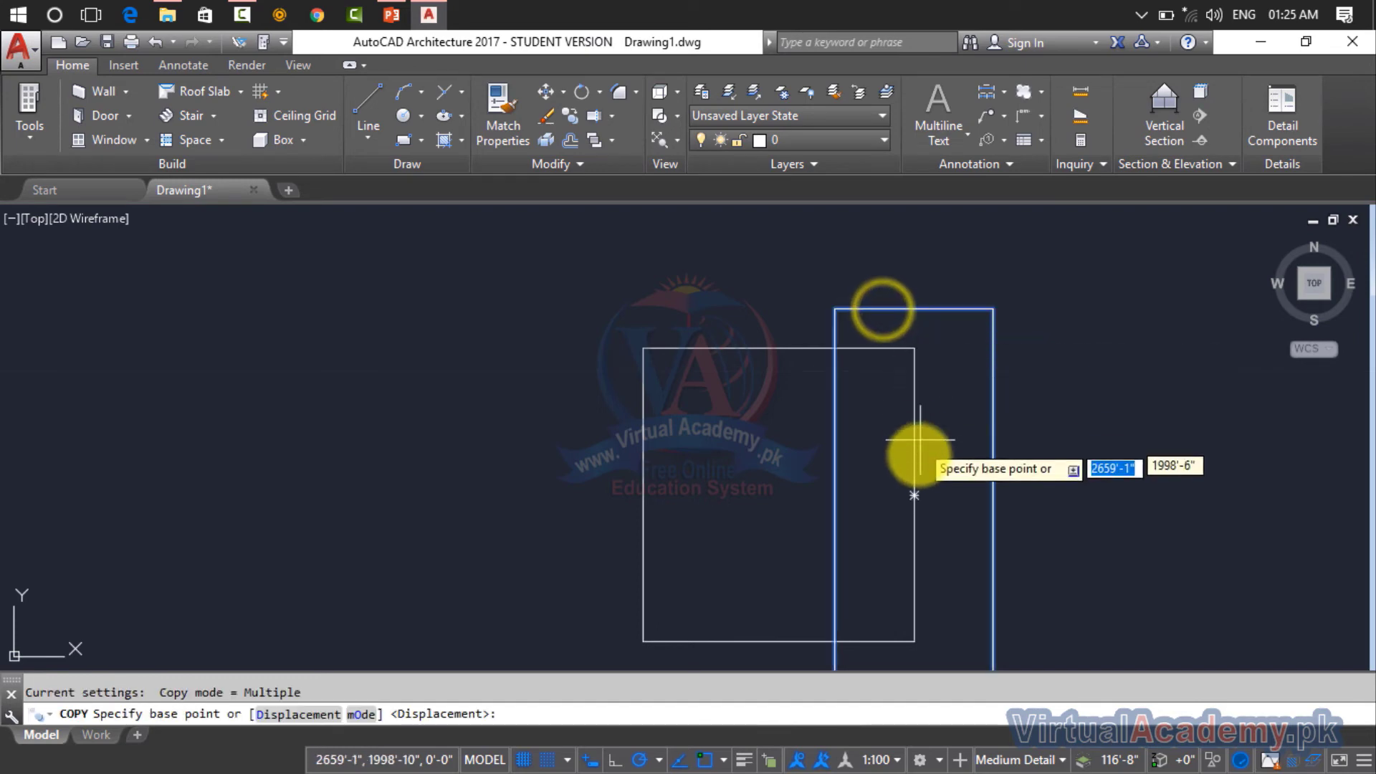
left_click(915, 495)
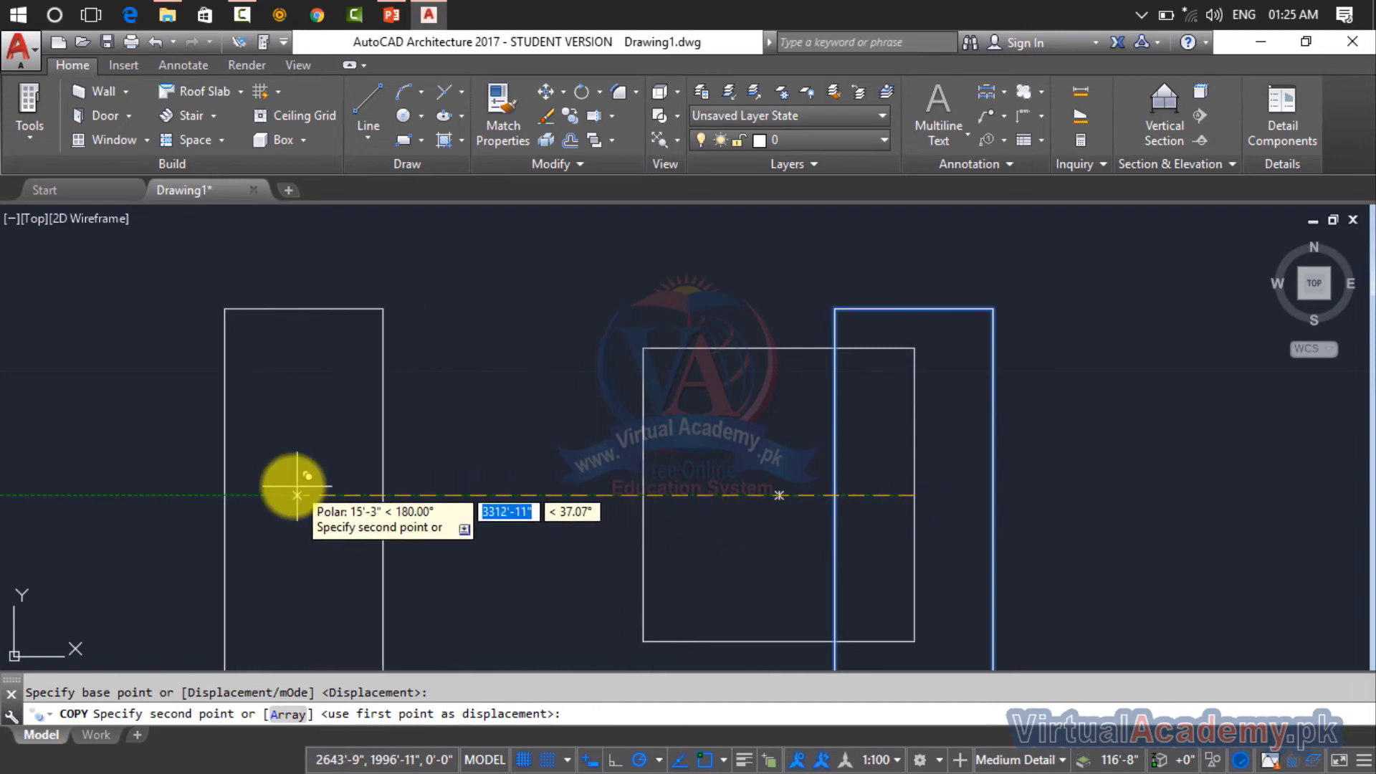
left_click(207, 490)
key("Escape")
scroll(329, 452, "down", 6)
middle_click_drag(328, 451, 642, 448)
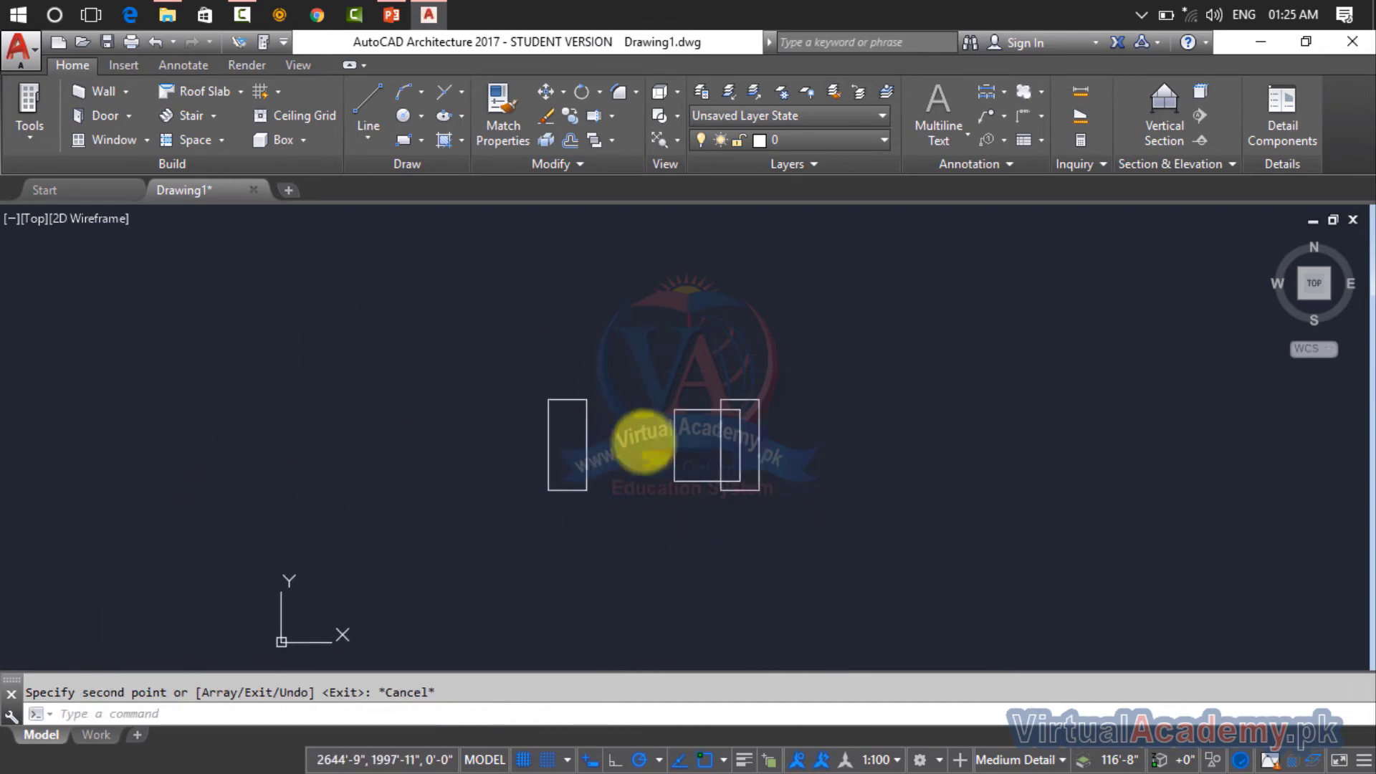
Center the square between the two tall rectangles, with a two-point axis joining their facing top corners.
scroll(710, 461, "up", 6)
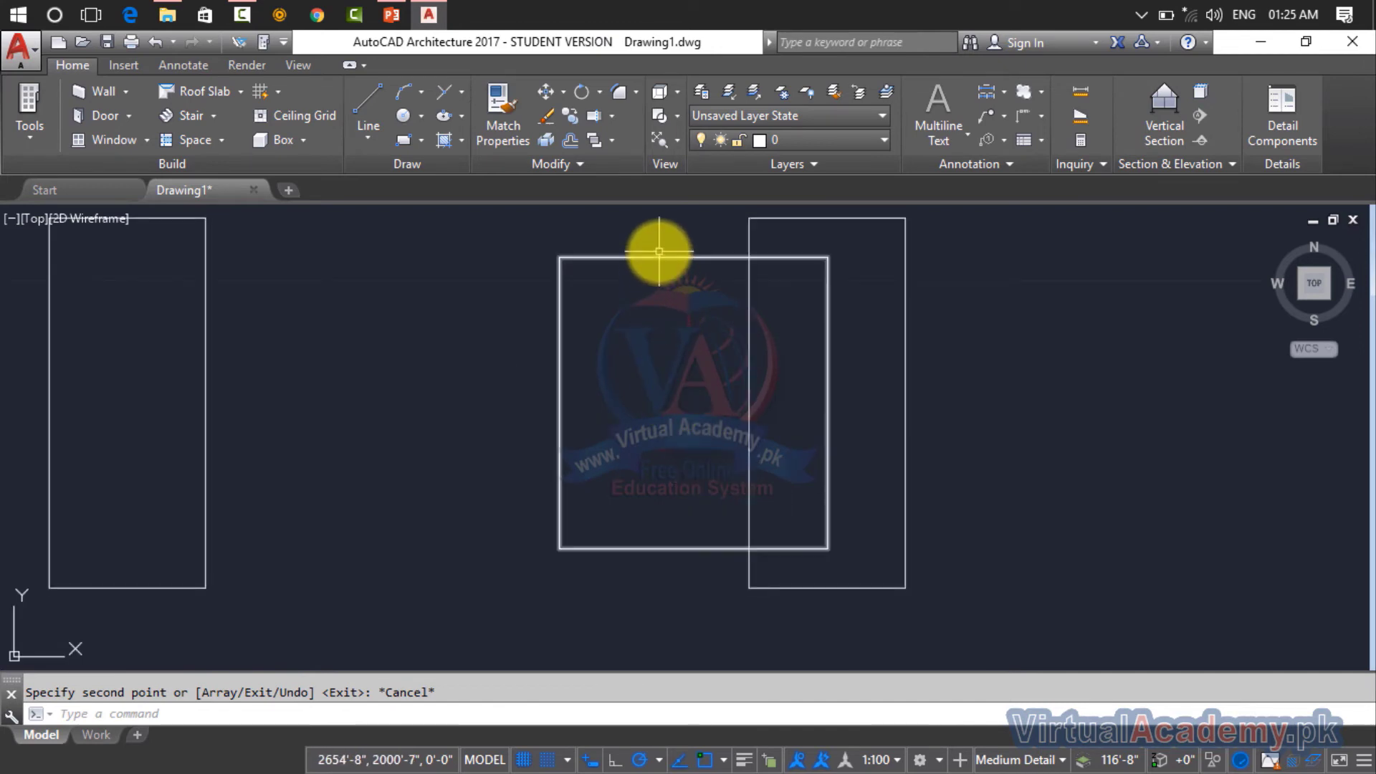
scroll(383, 317, "down", 4)
middle_click_drag(383, 317, 577, 347)
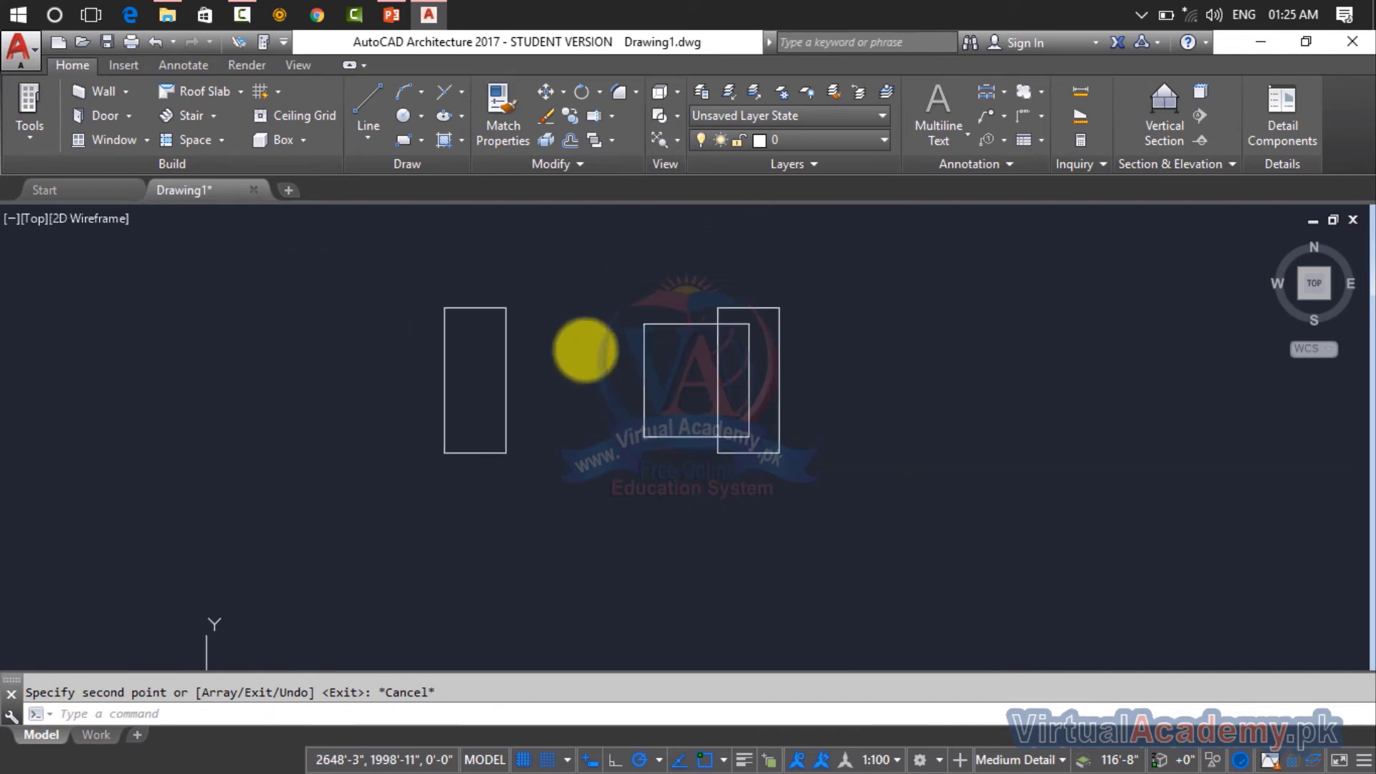
left_click(650, 324)
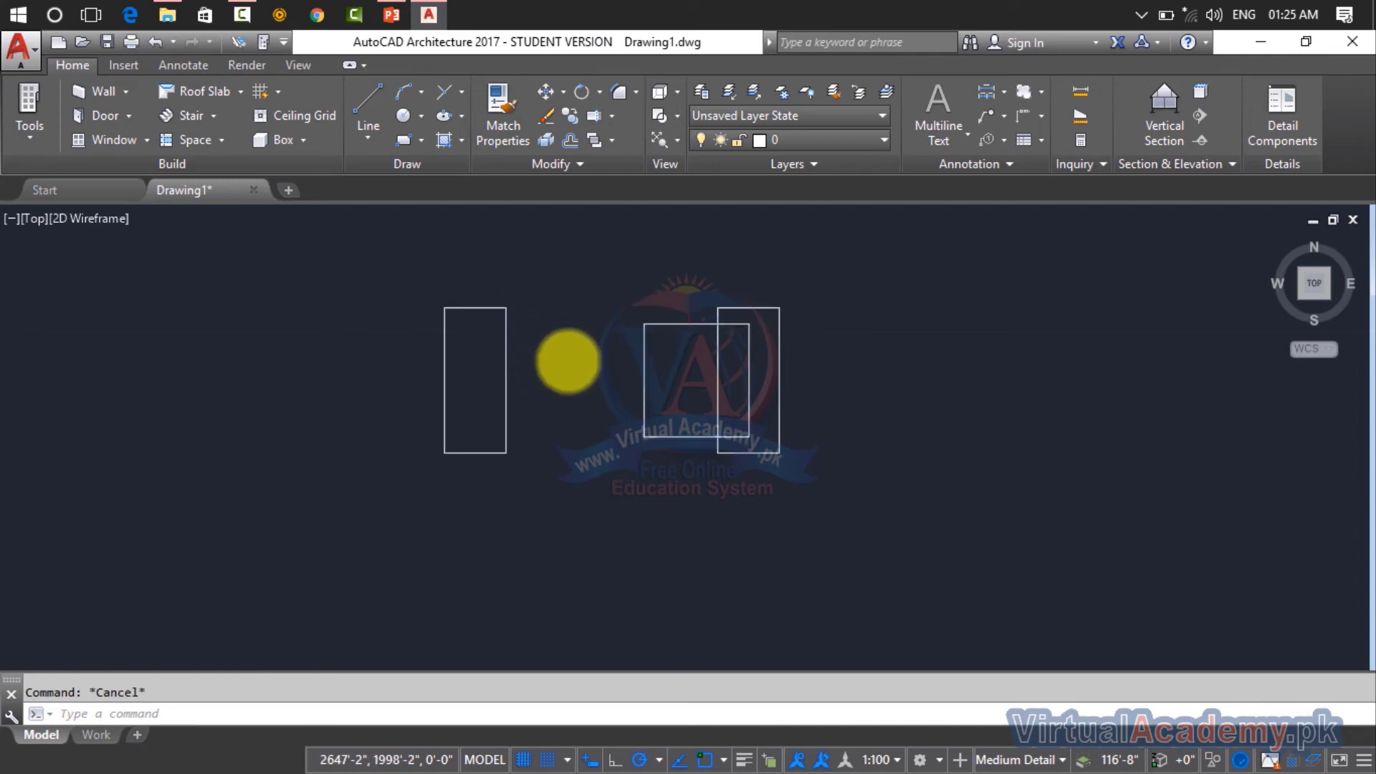
scroll(568, 360, "up", 2)
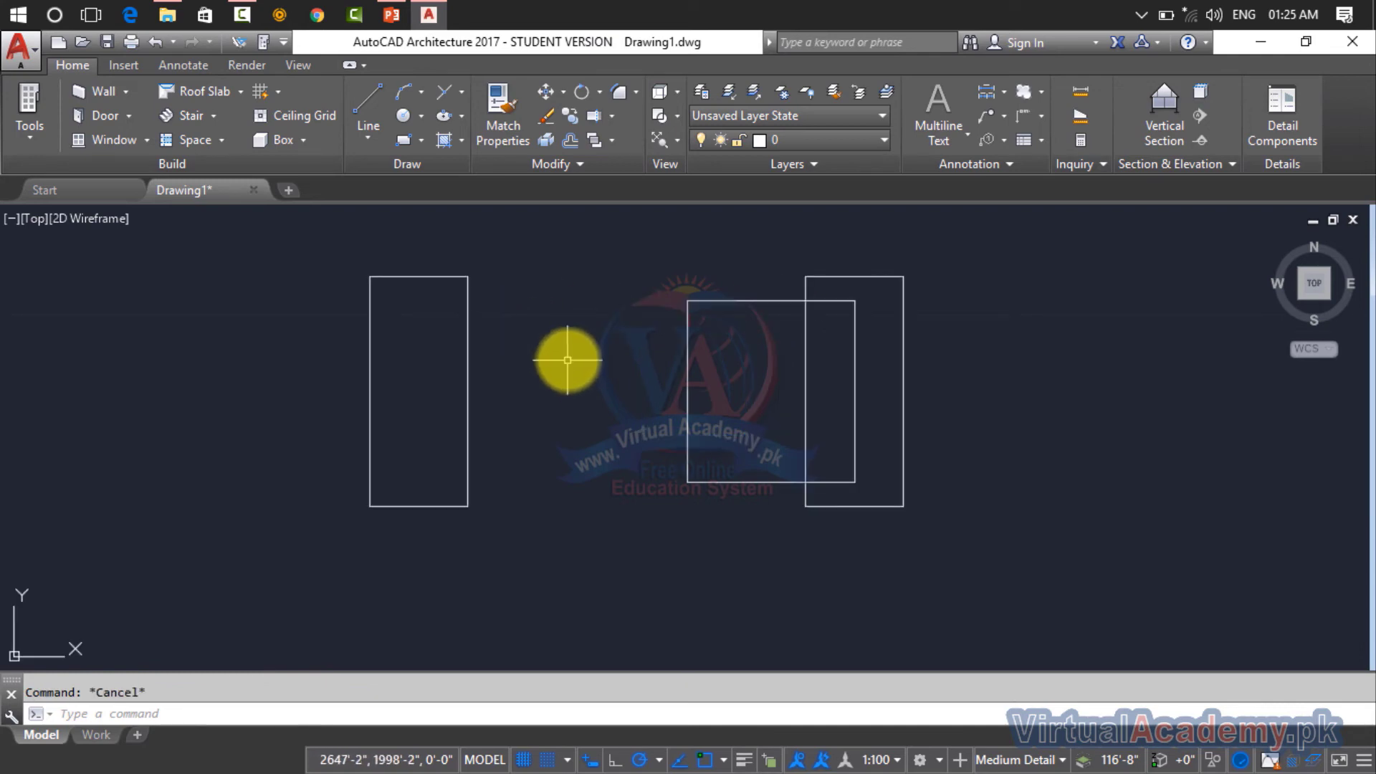
left_click(552, 168)
left_click(554, 237)
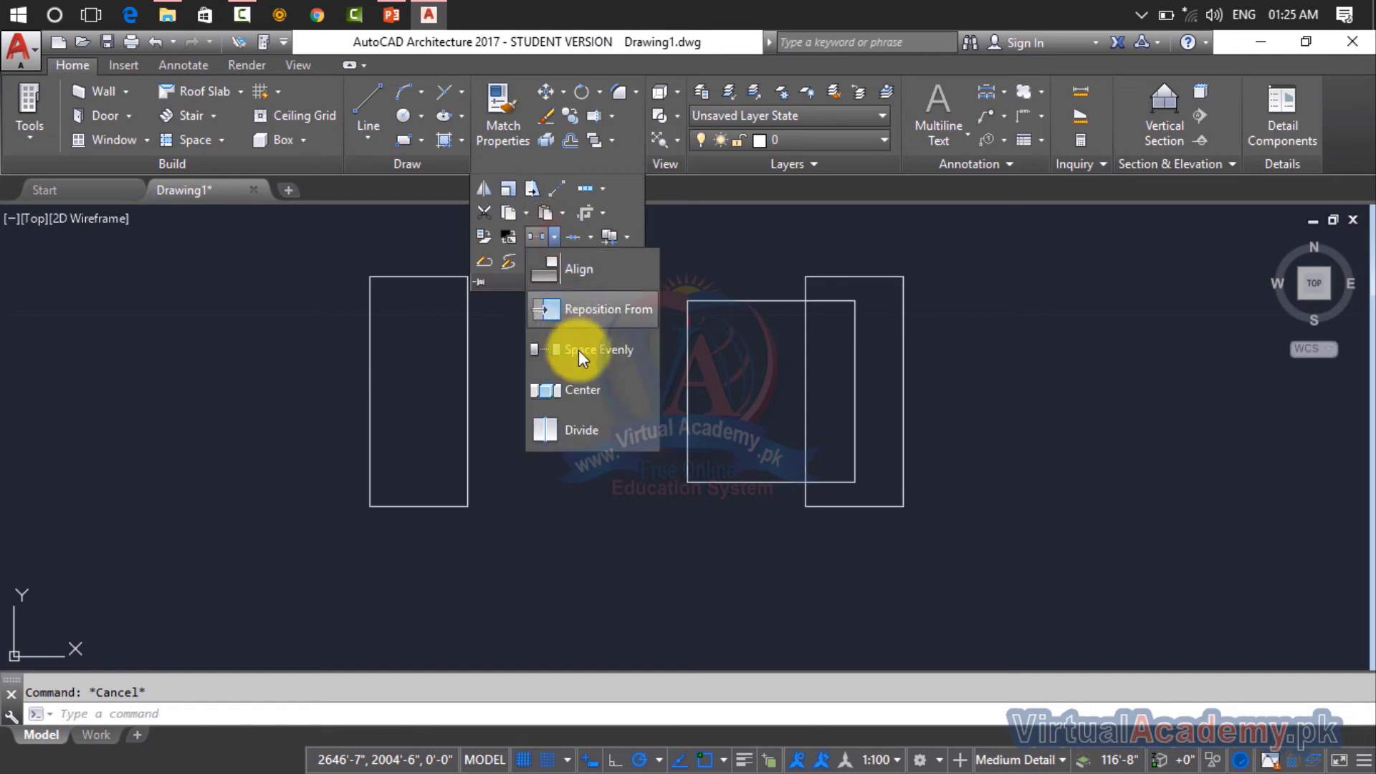
left_click(581, 388)
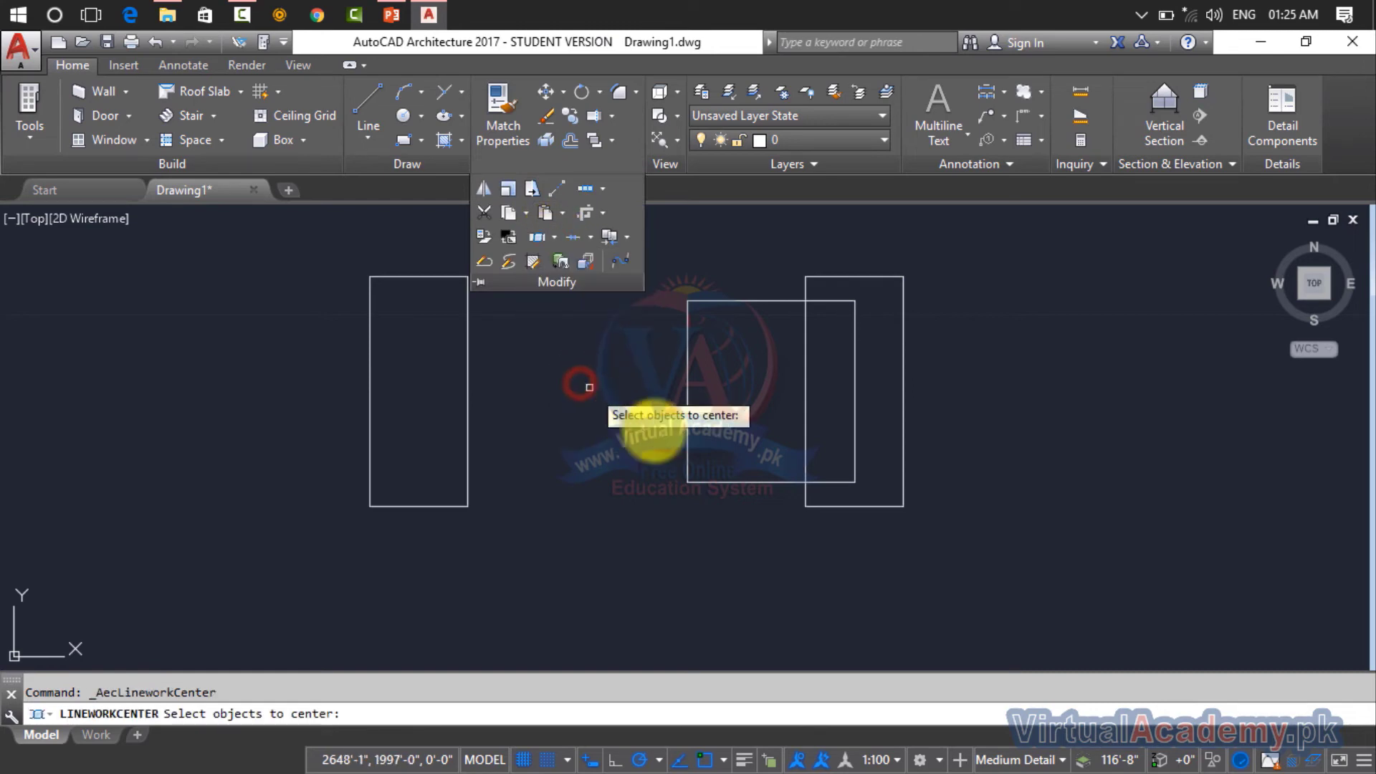
left_click(753, 301)
key("Return")
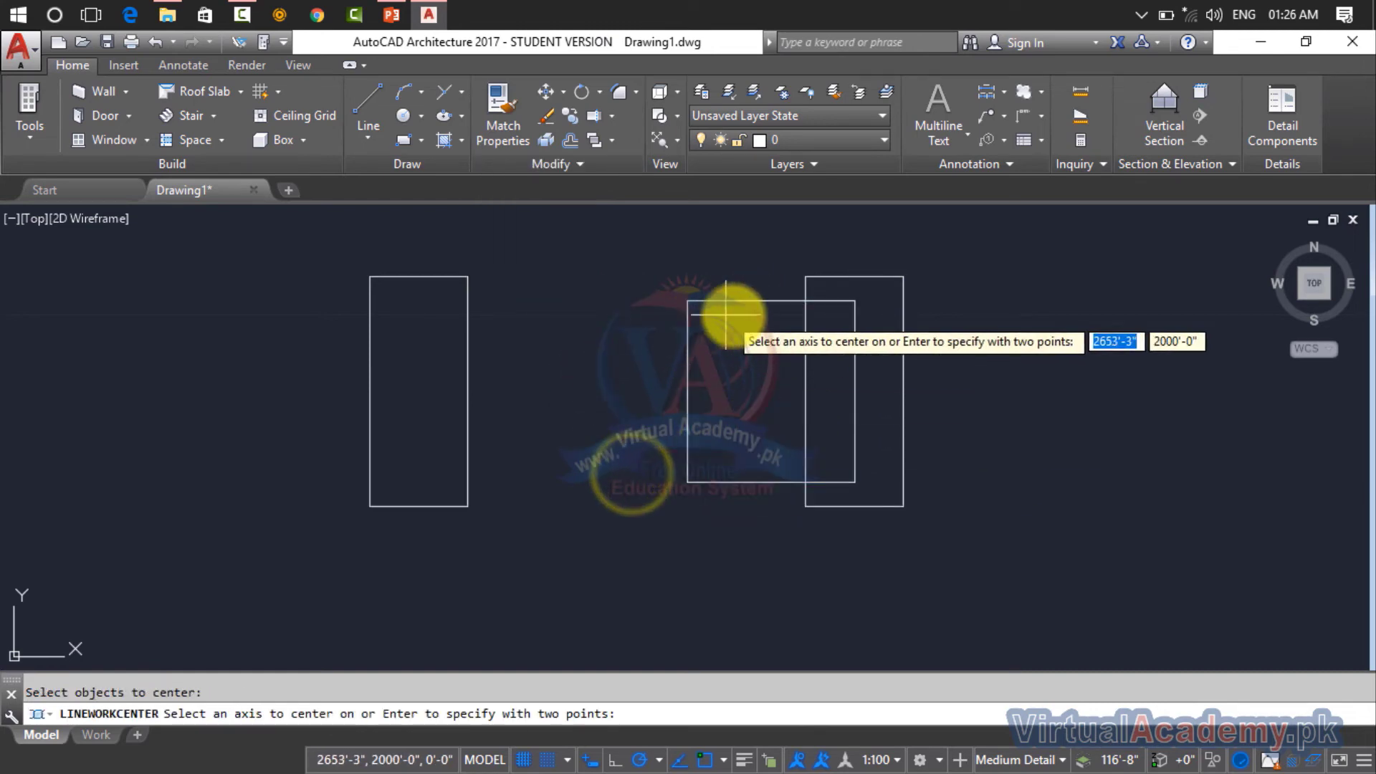
right_click(803, 272)
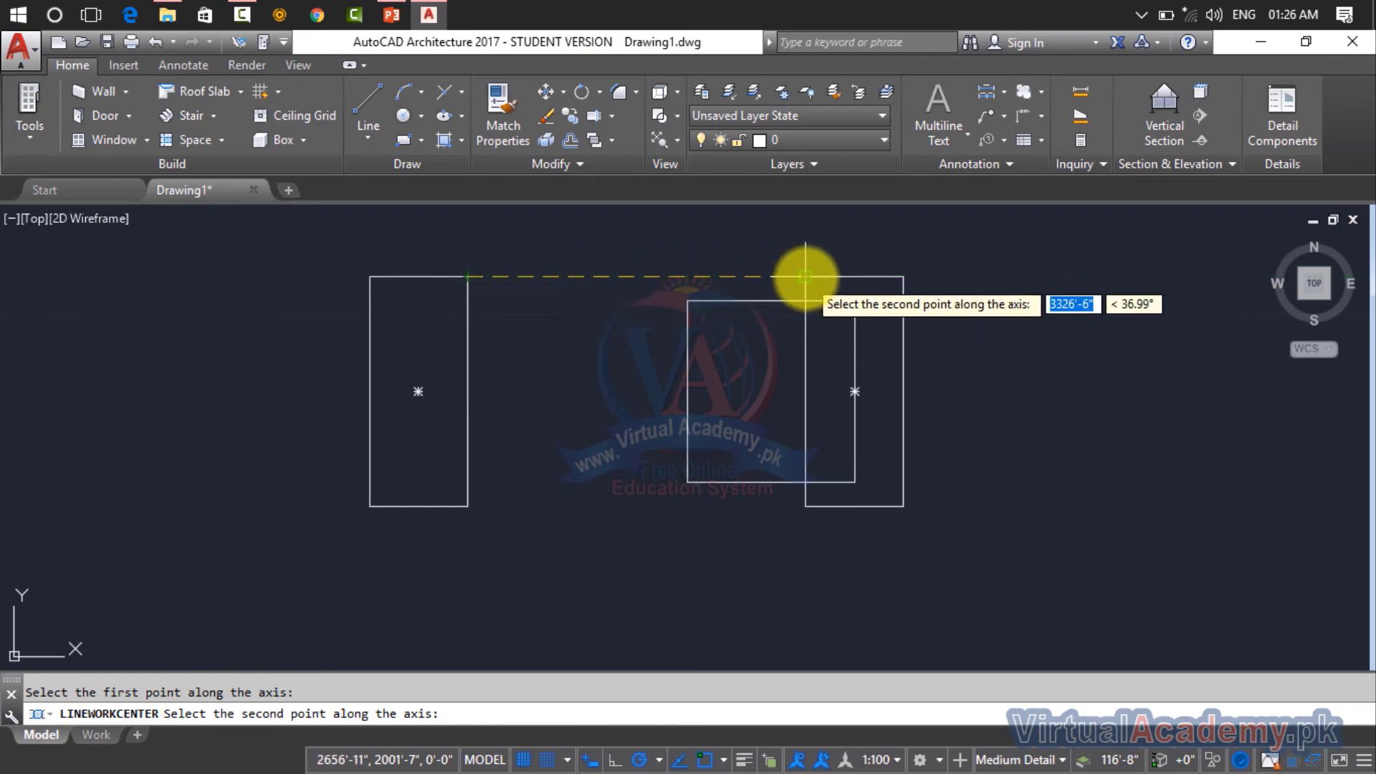
left_click(806, 277)
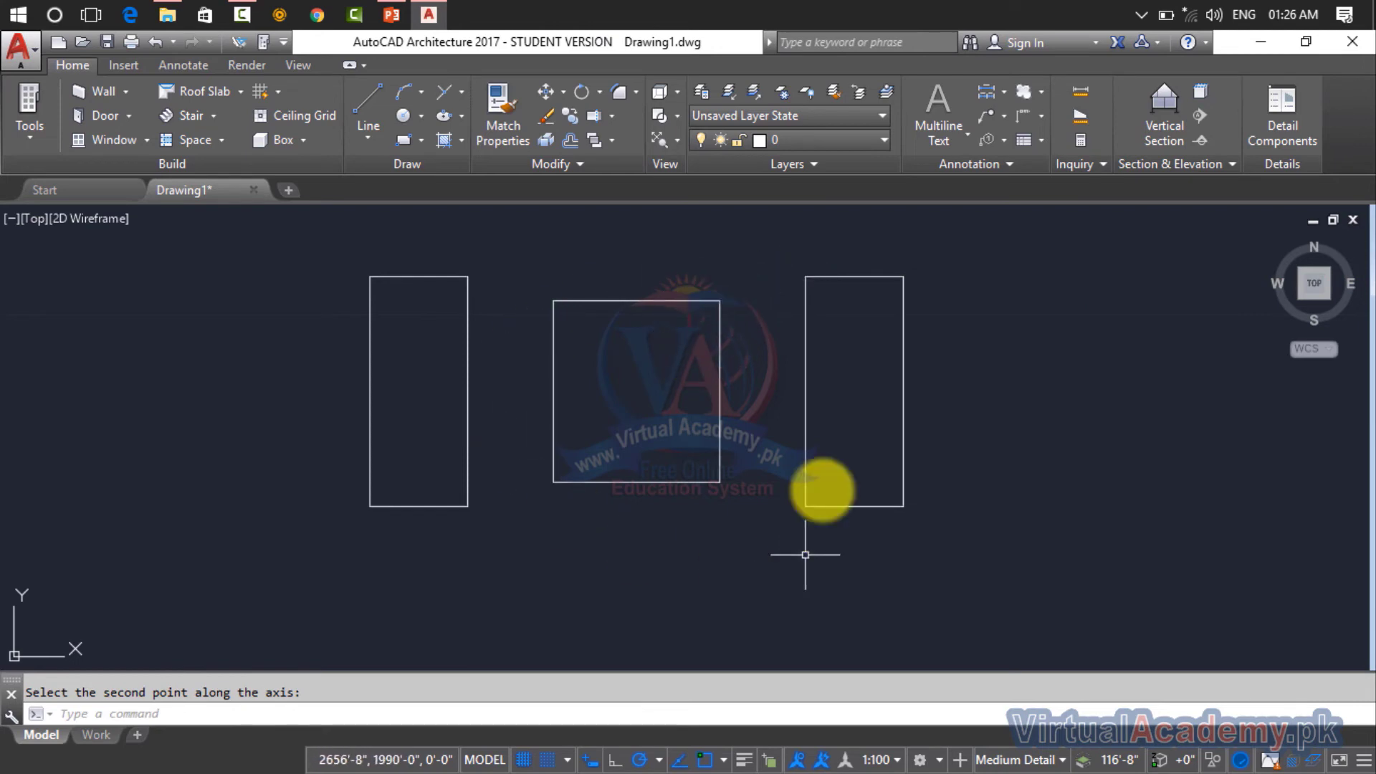
Undo the centering of the square between the two tall rectangles.
scroll(692, 384, "up", 2)
middle_click_drag(692, 384, 669, 455)
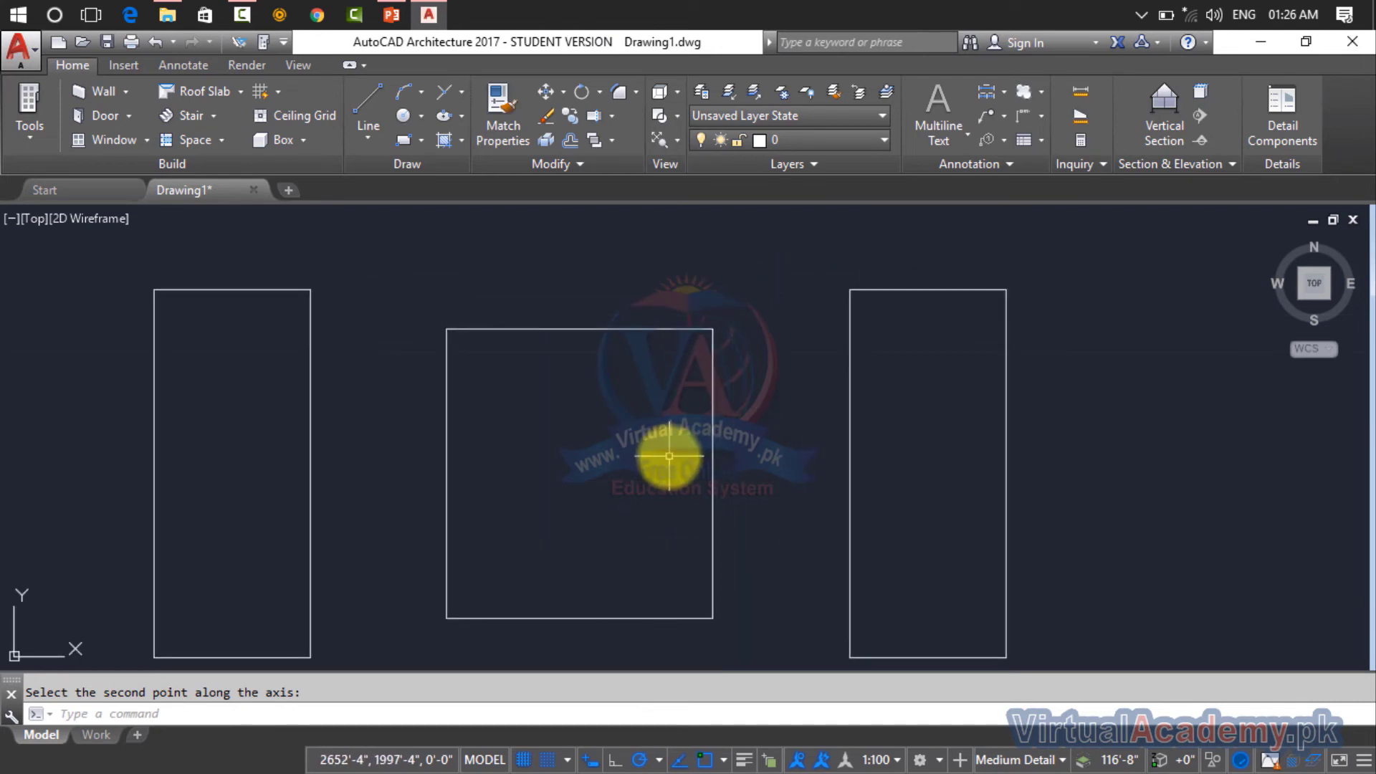
key("ctrl+z")
key("ctrl+z")
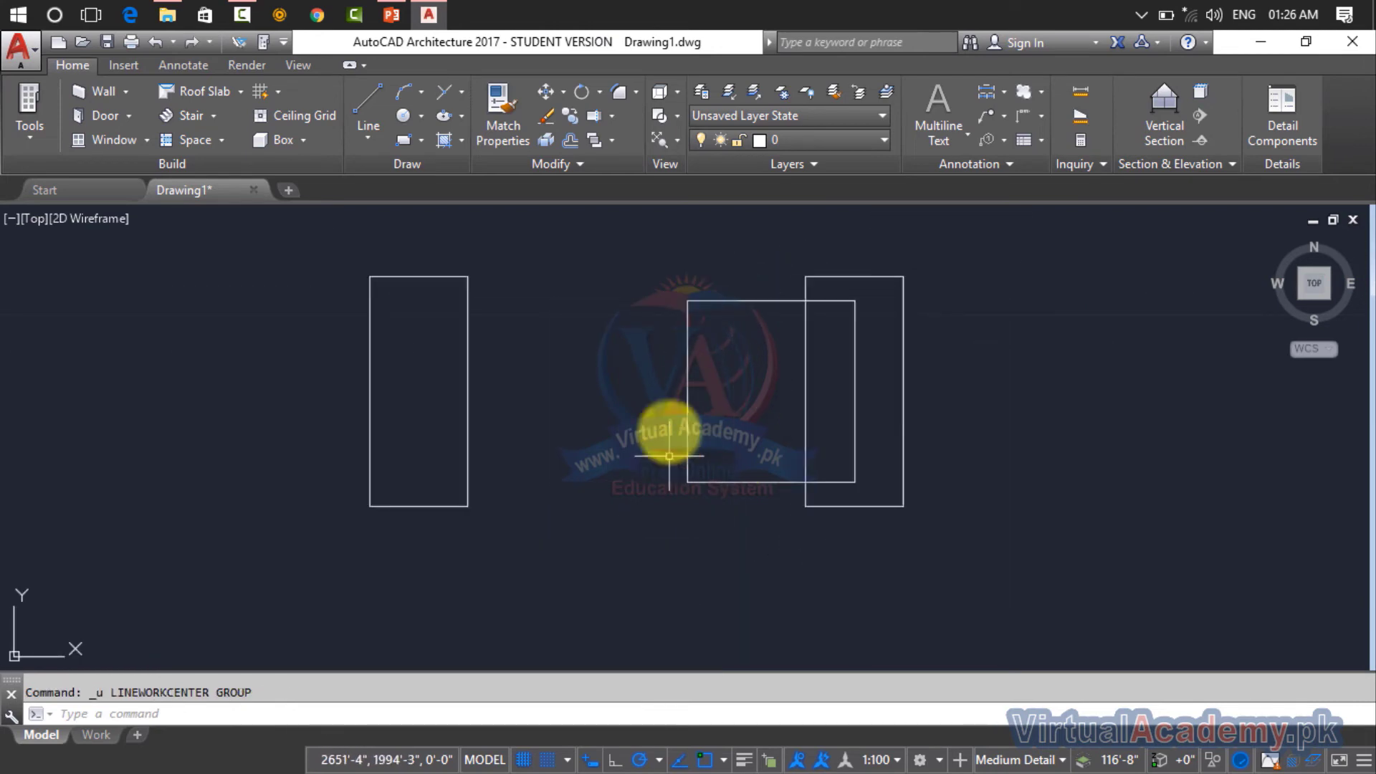
Center the square again, using the left rectangle's top-right corner and the right rectangle's top-left corner as axis points.
left_click(573, 154)
left_click(541, 235)
left_click(737, 301)
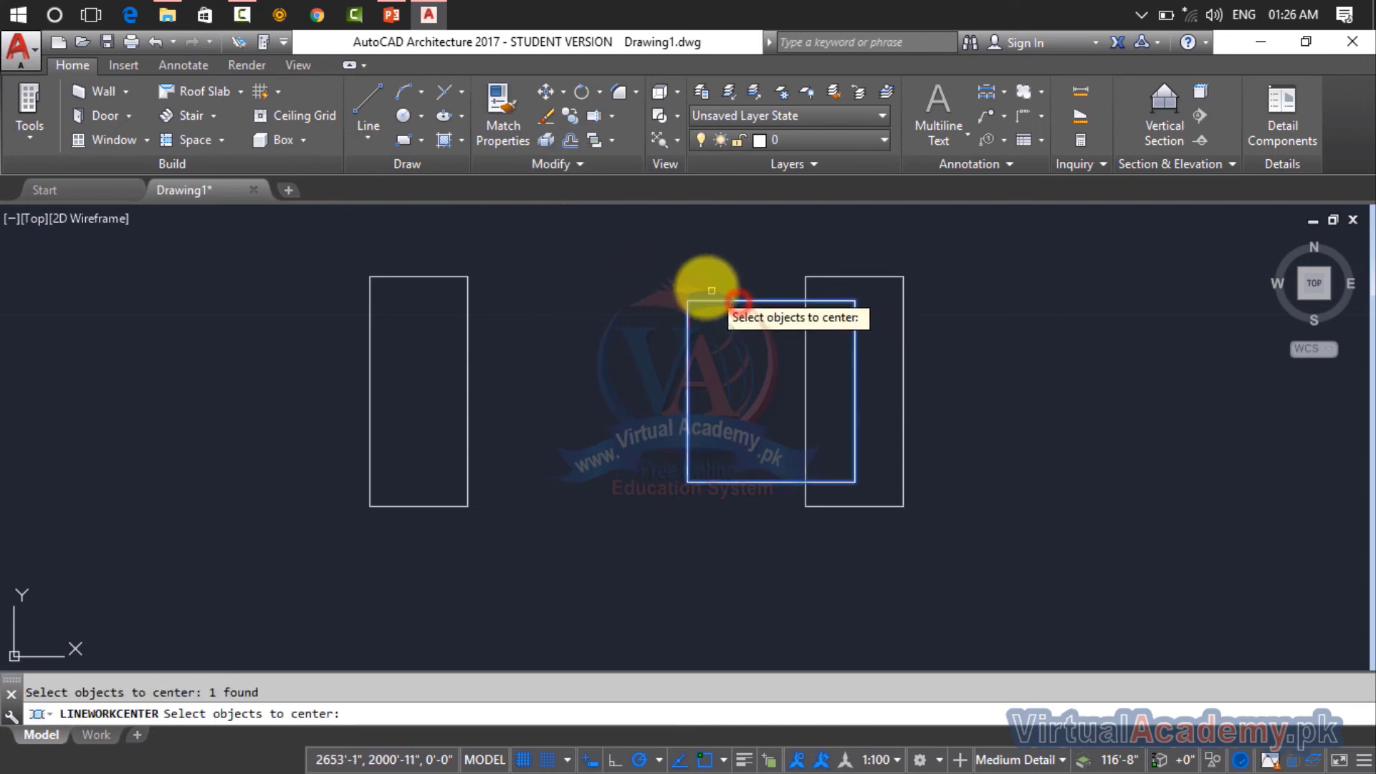
key("Return")
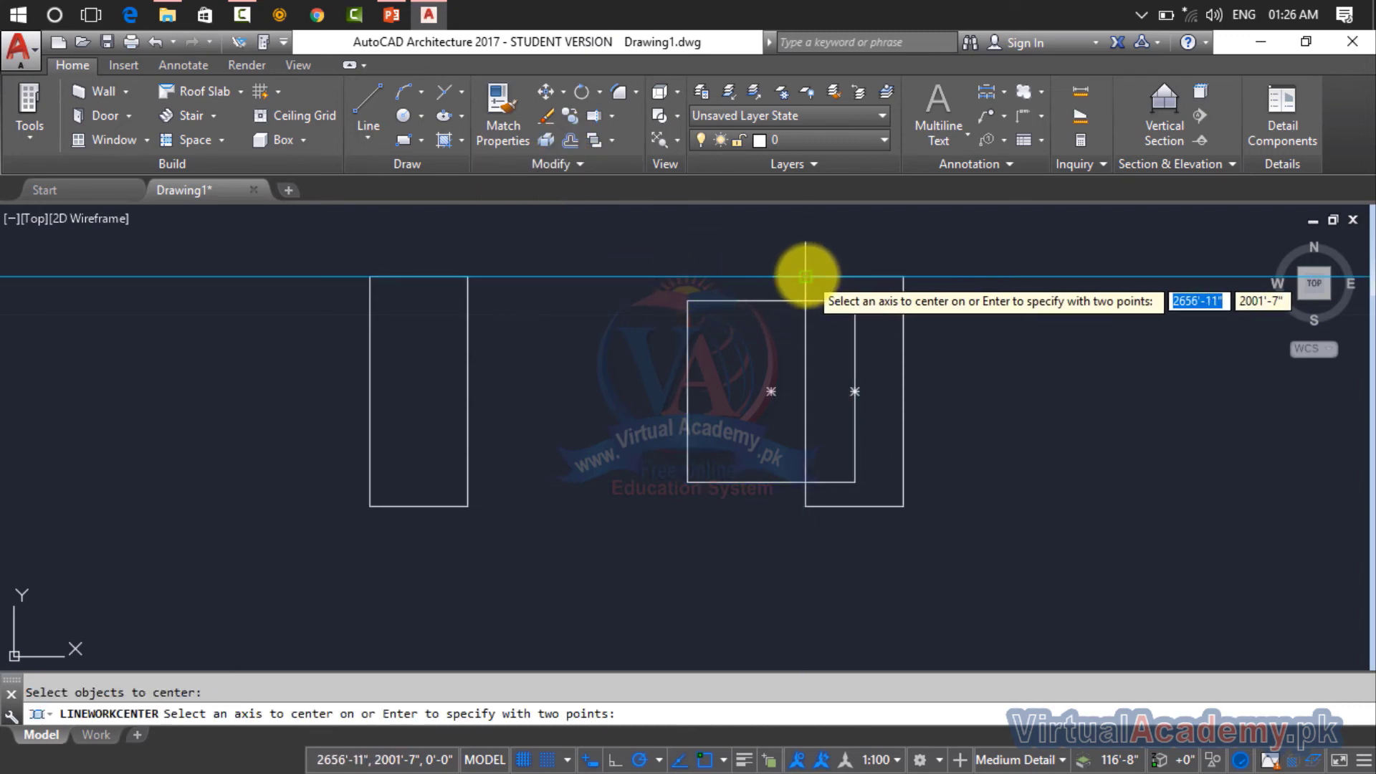
key("Return")
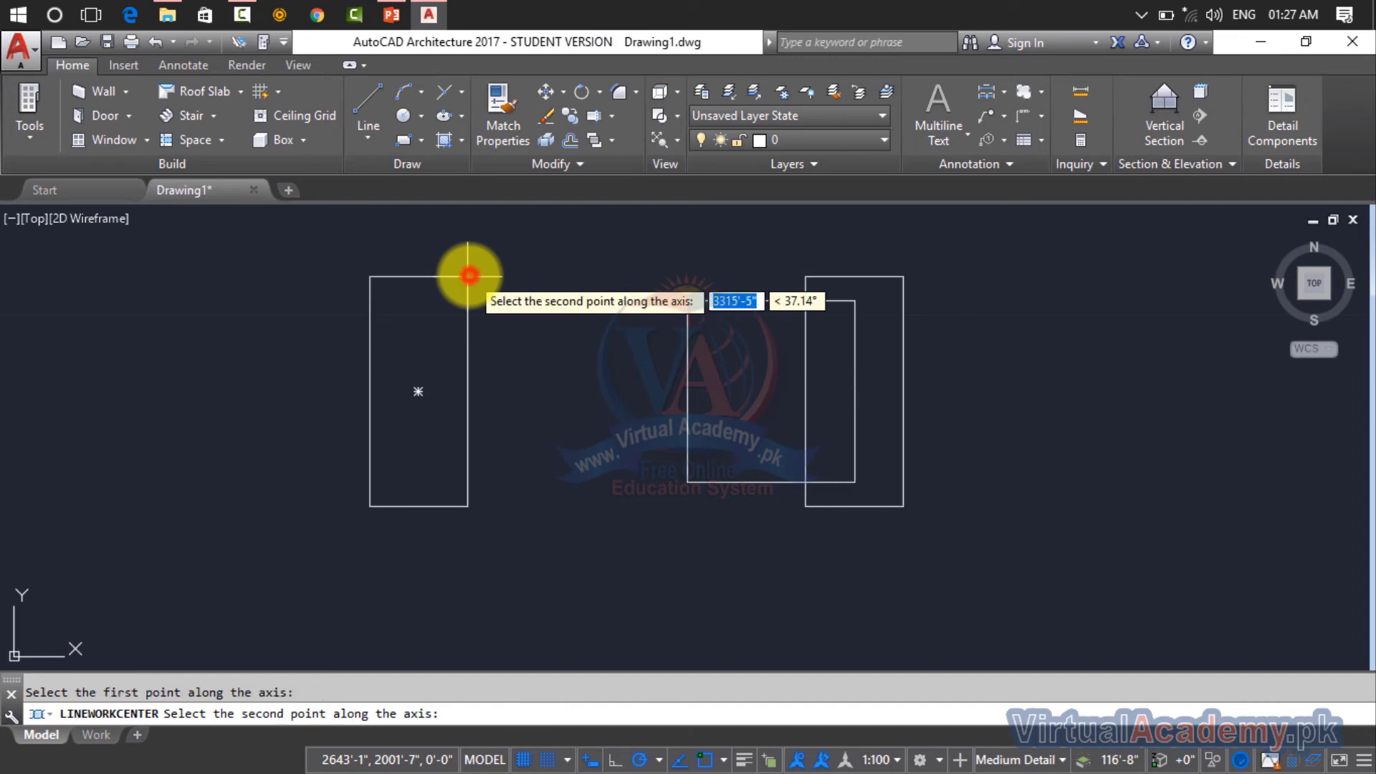
left_click(806, 278)
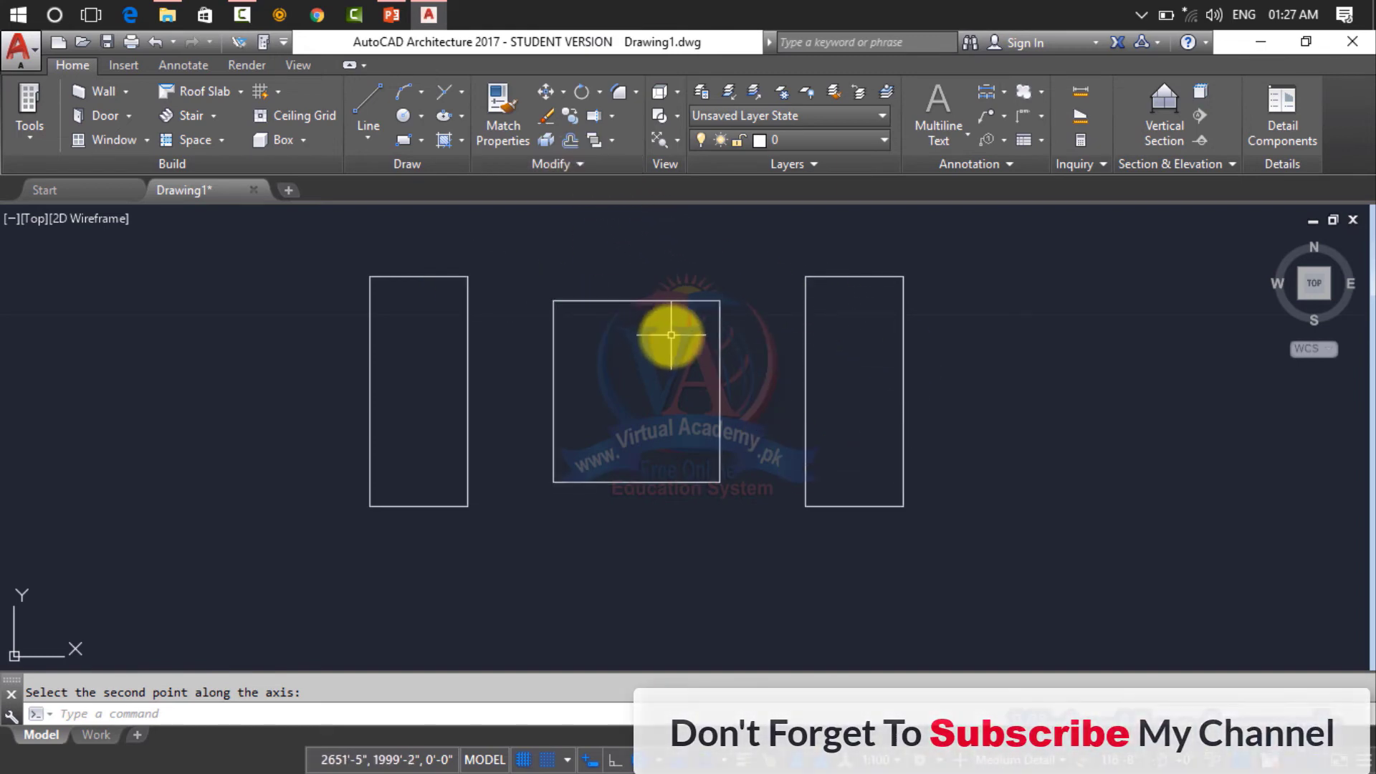
Divide the square linework along a vertical line from the midpoint of its top edge to the midpoint of its bottom edge.
left_click(575, 166)
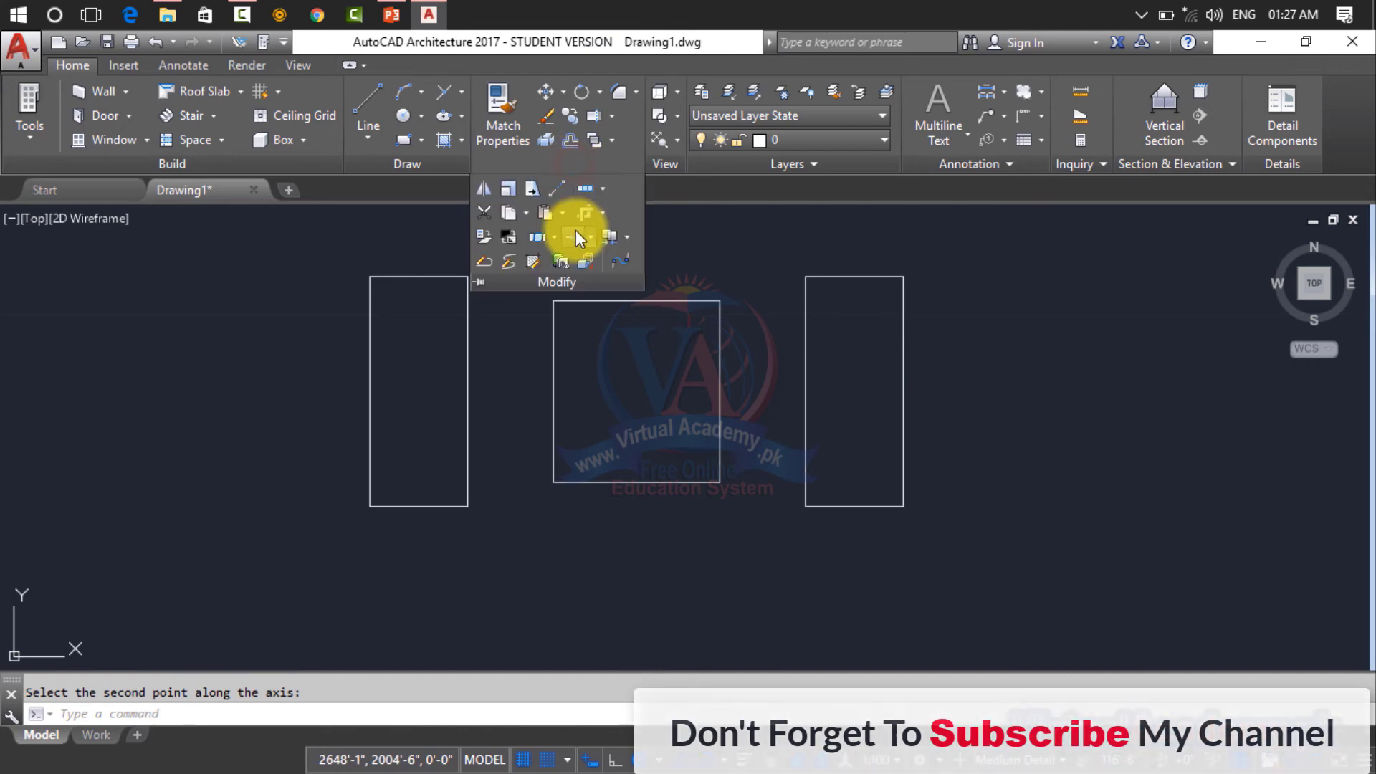
left_click(556, 236)
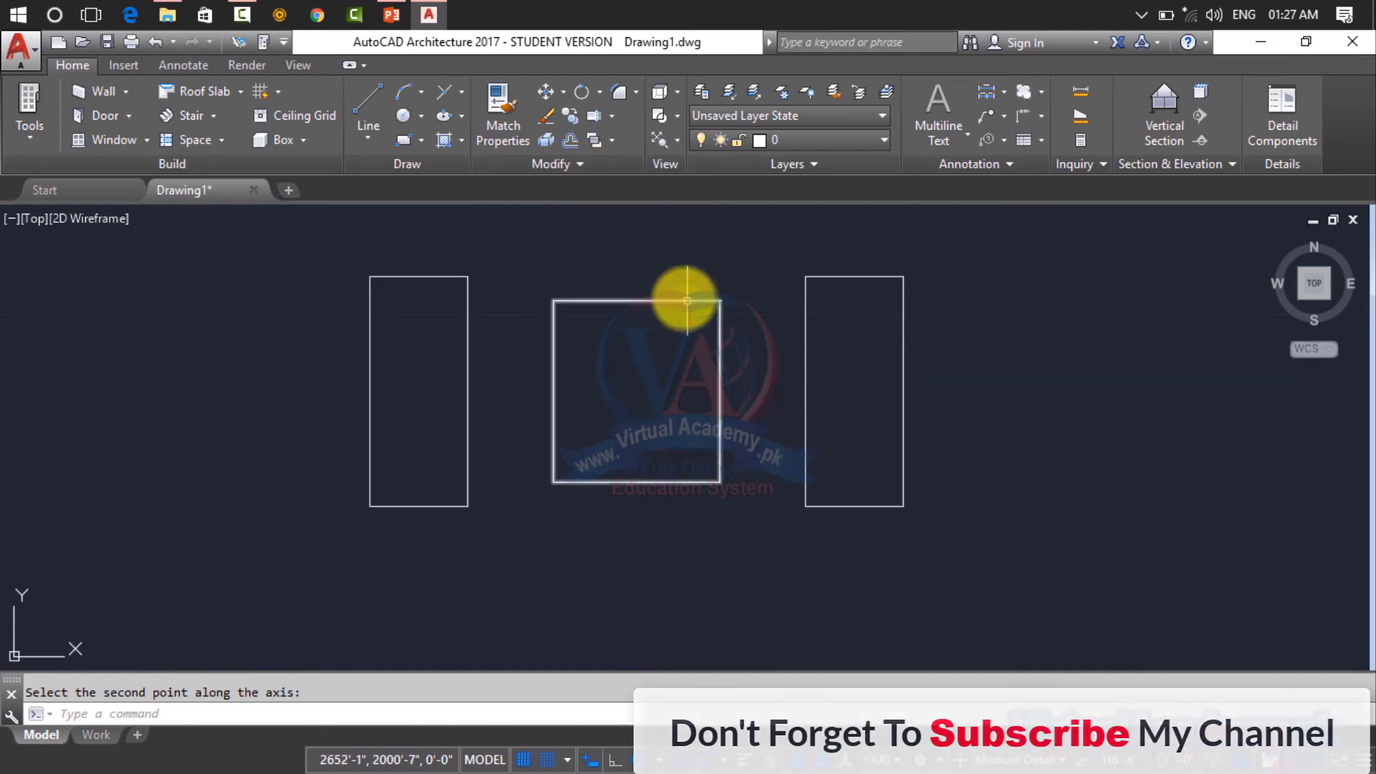
scroll(641, 296, "up", 4)
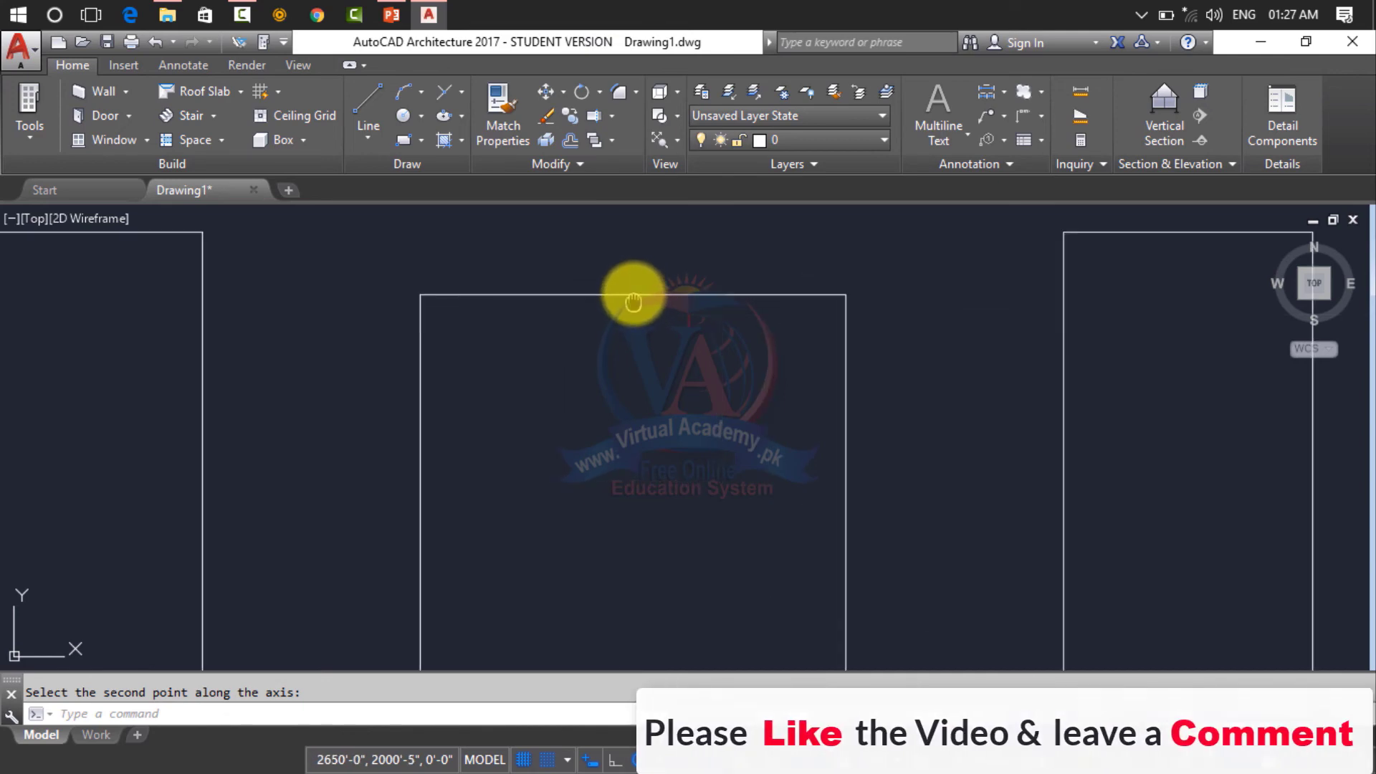
mouse_move(634, 302)
middle_mouse_down()
mouse_move(648, 224)
mouse_move(644, 259)
middle_mouse_up()
scroll(650, 227, "down", 2)
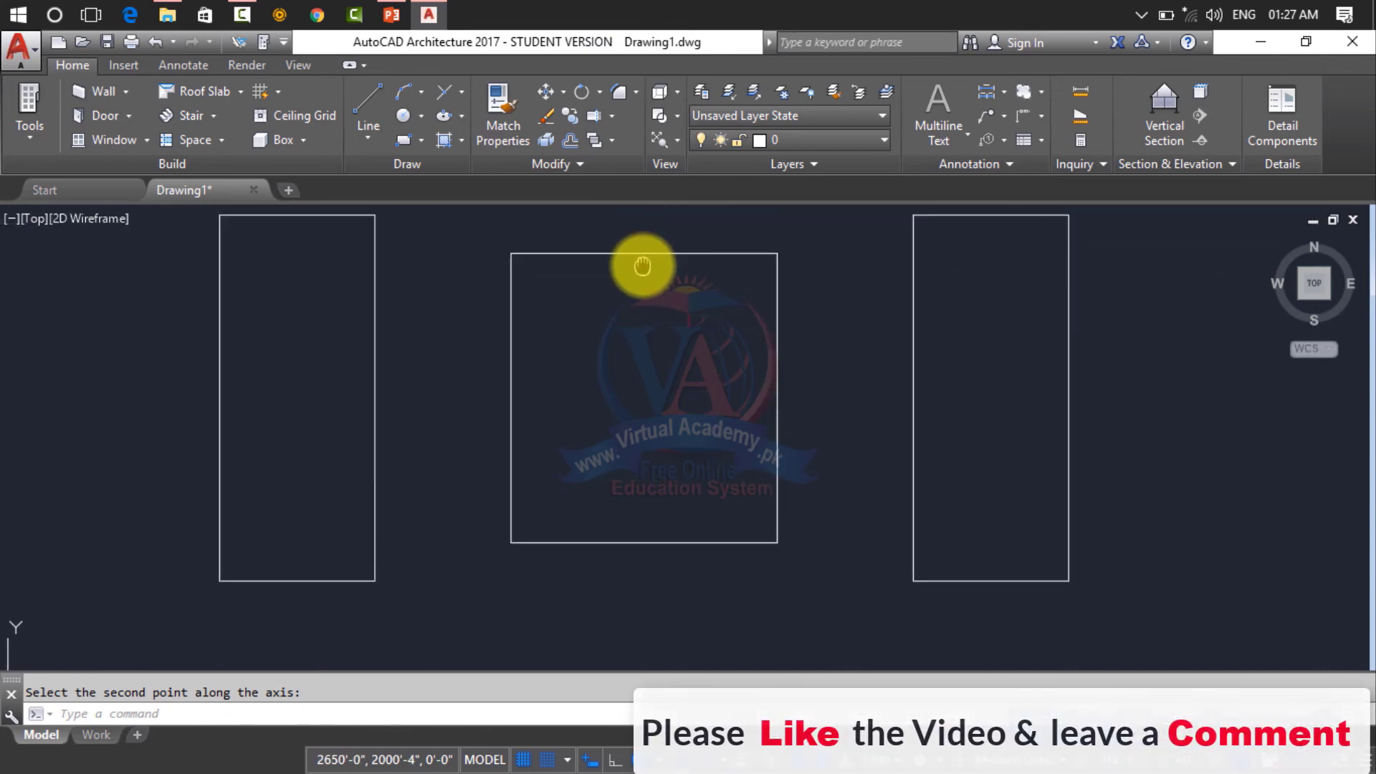
left_click(546, 165)
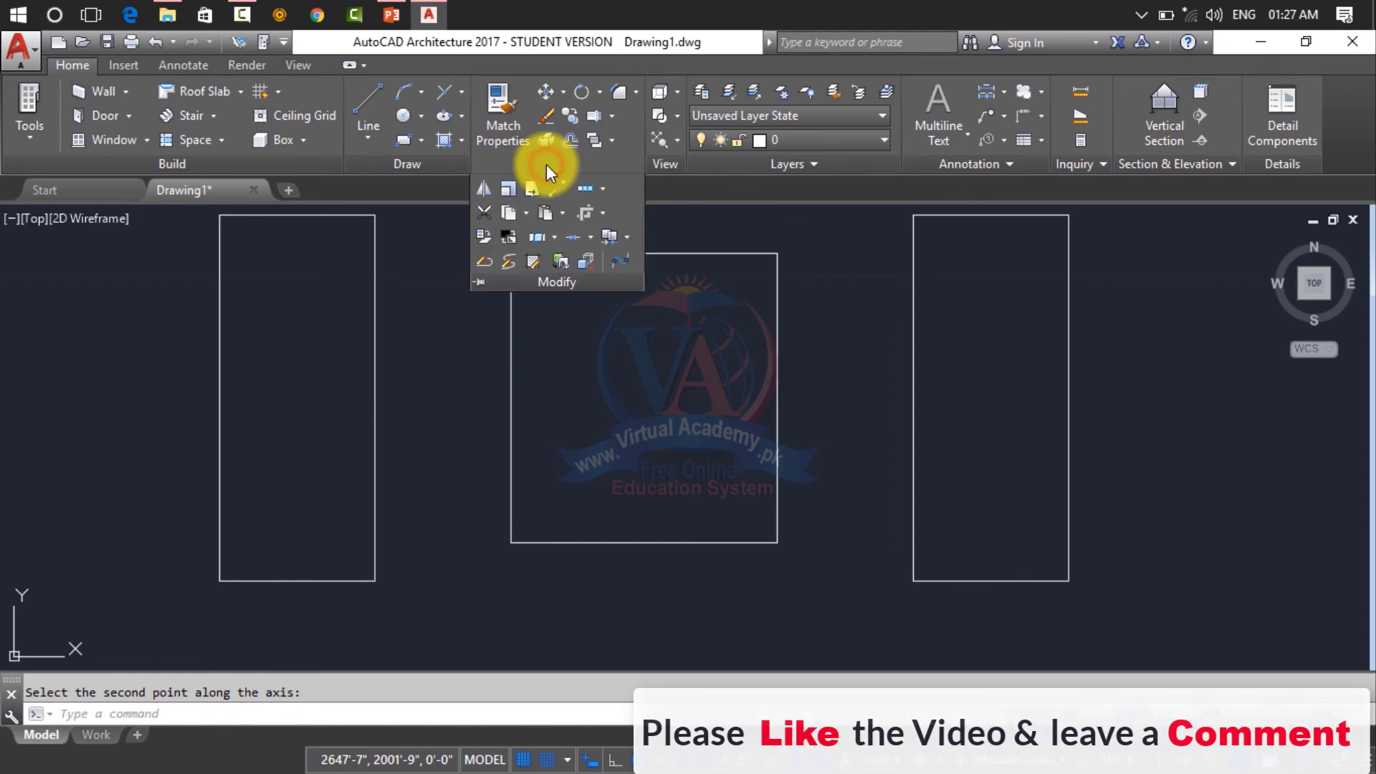
left_click(557, 247)
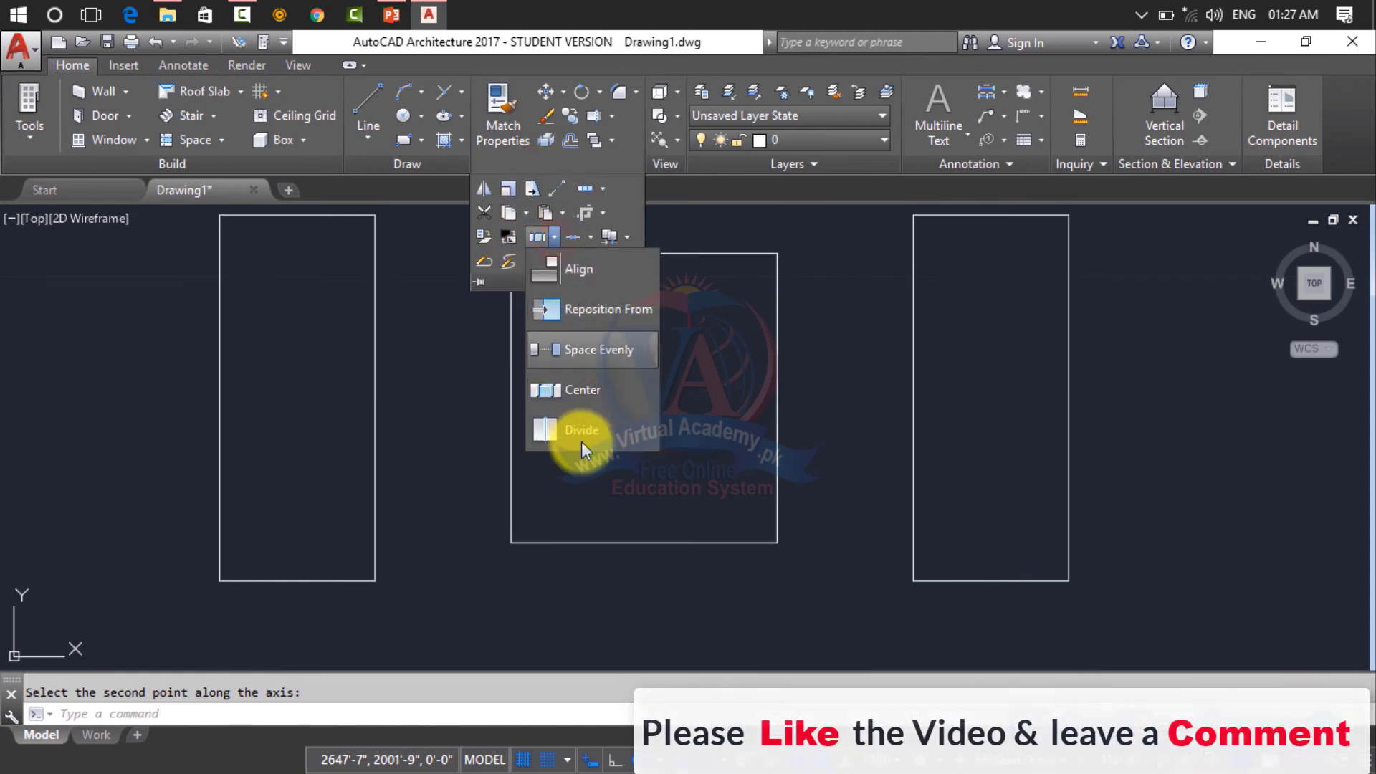
left_click(586, 431)
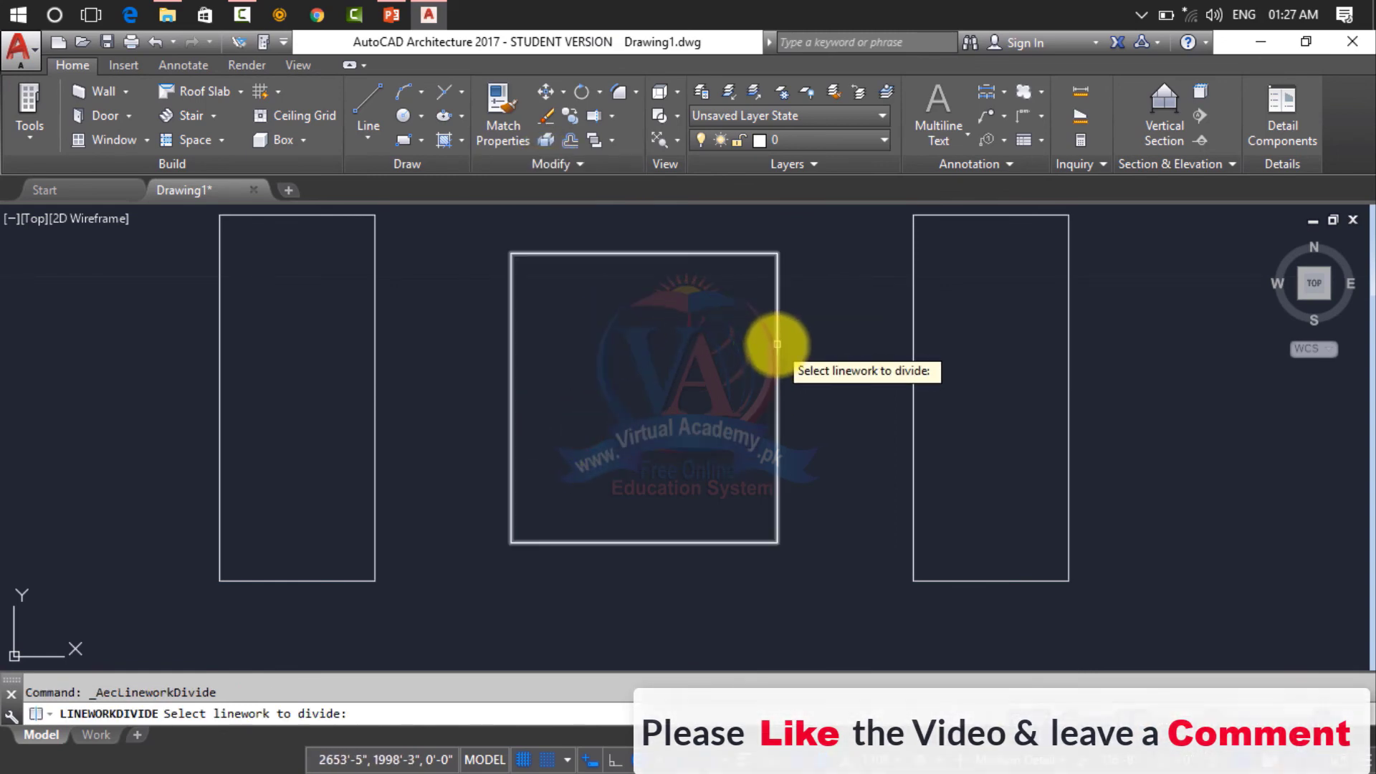
left_click(774, 347)
right_click(719, 345)
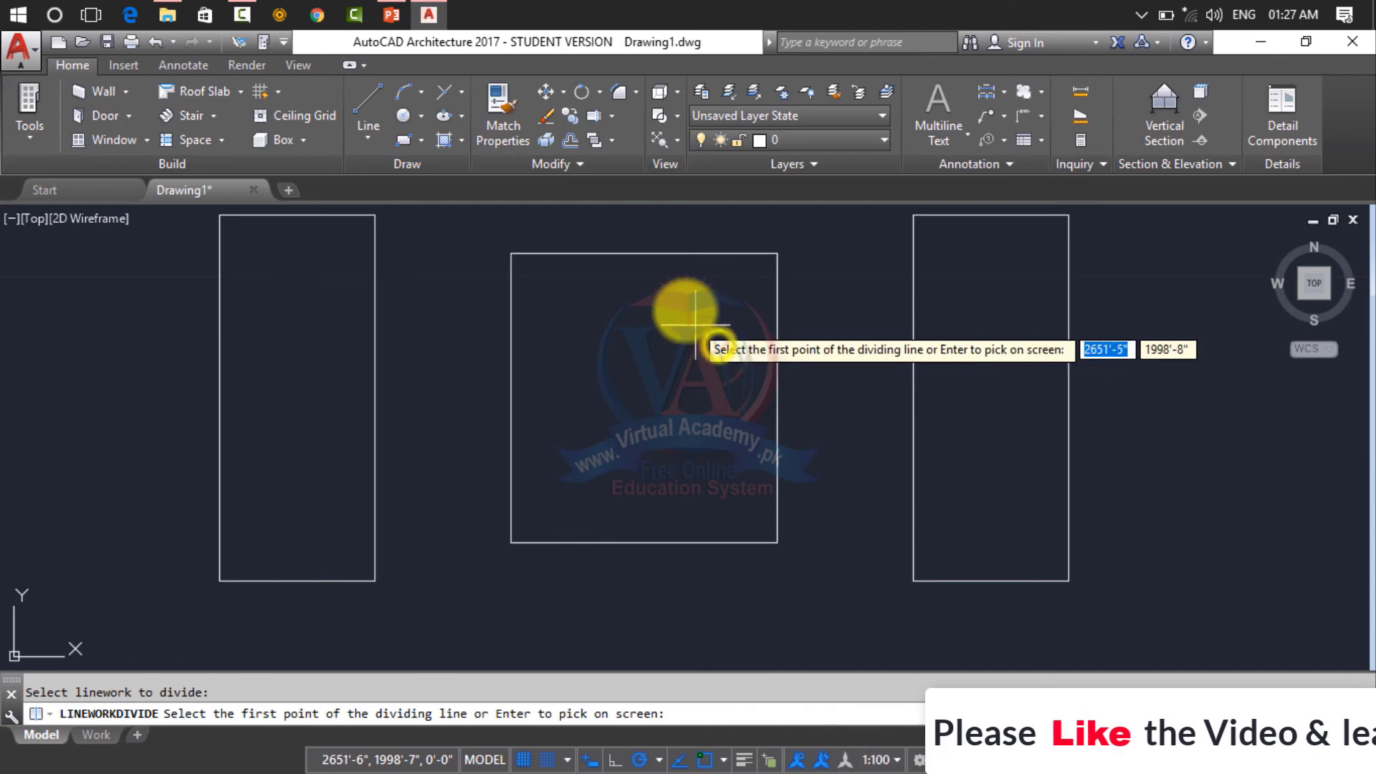
left_click(644, 254)
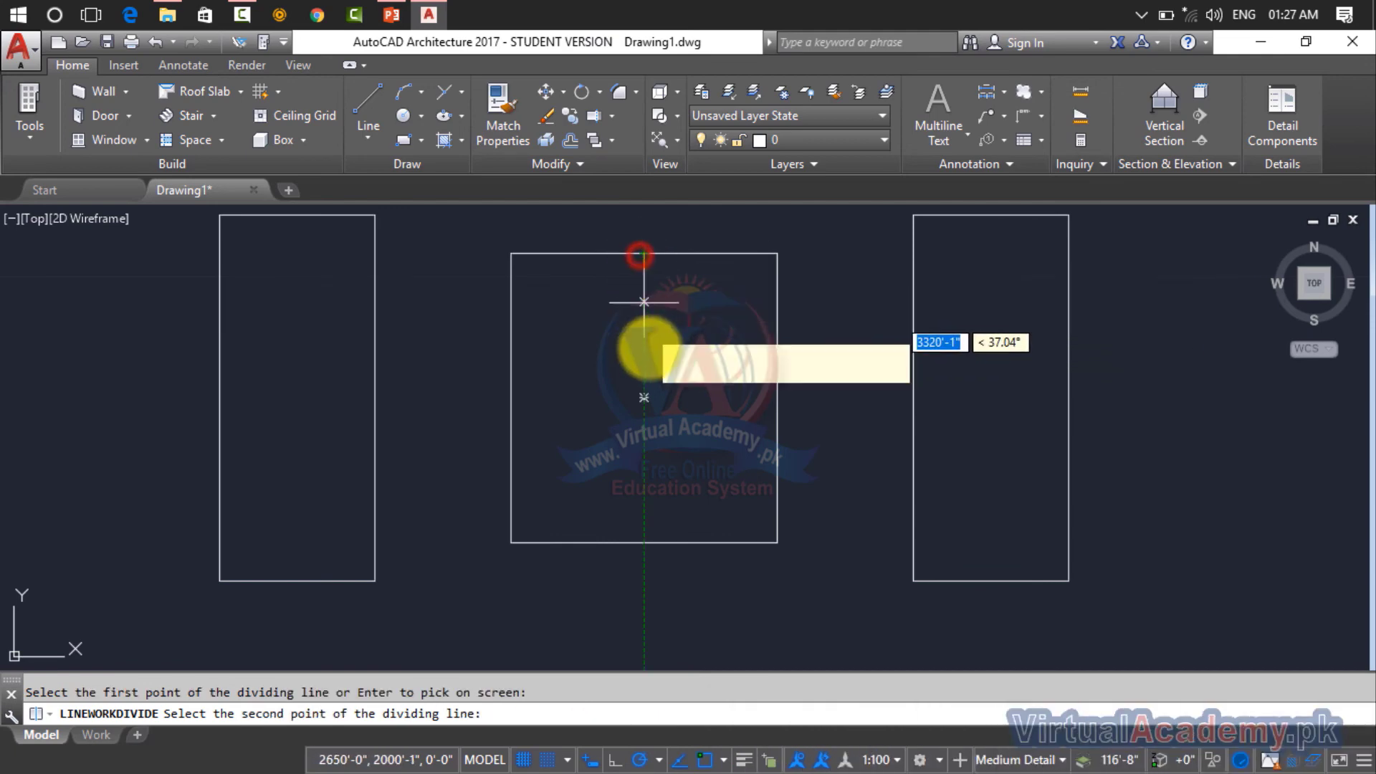
left_click(644, 542)
Select the halves of the divided square to check whether they are separate shapes, and clear the selection.
left_click(824, 261)
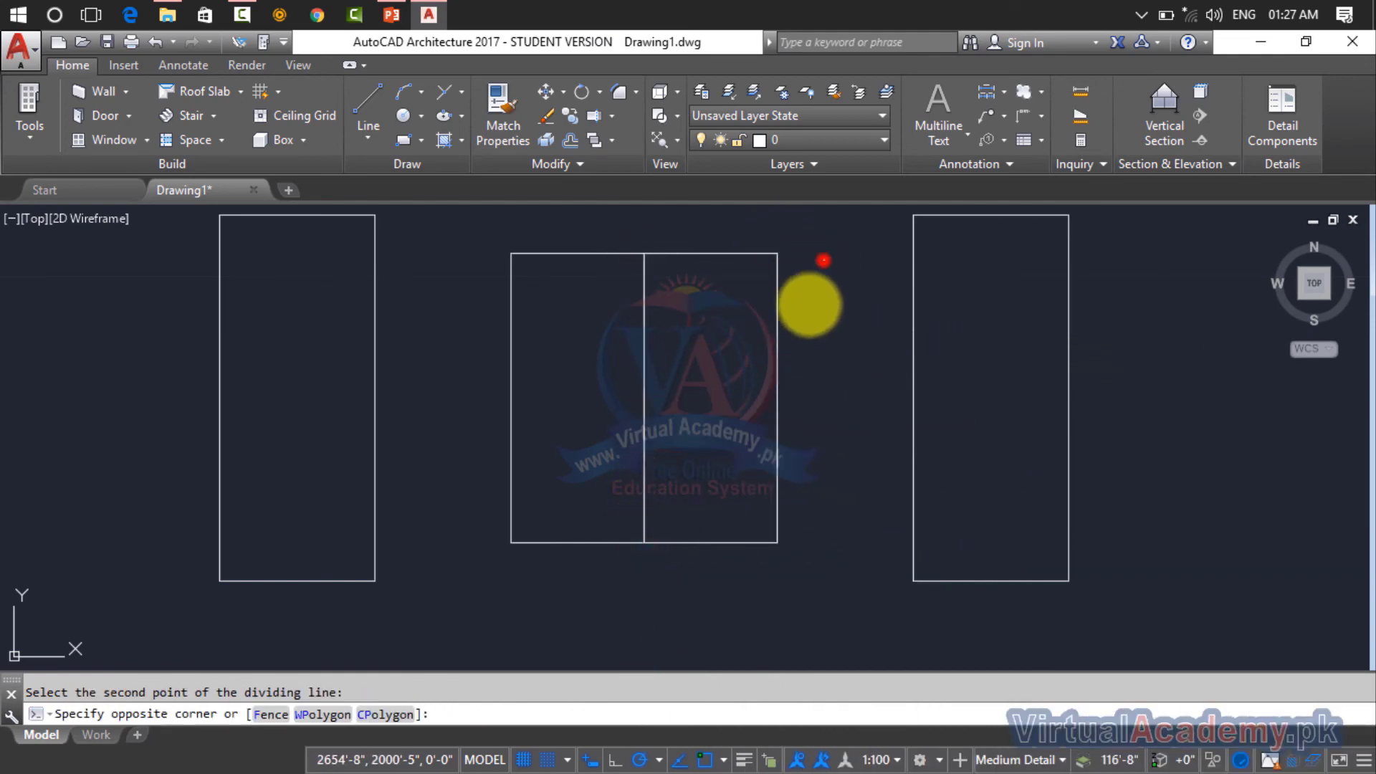
left_click(763, 401)
left_click(461, 231)
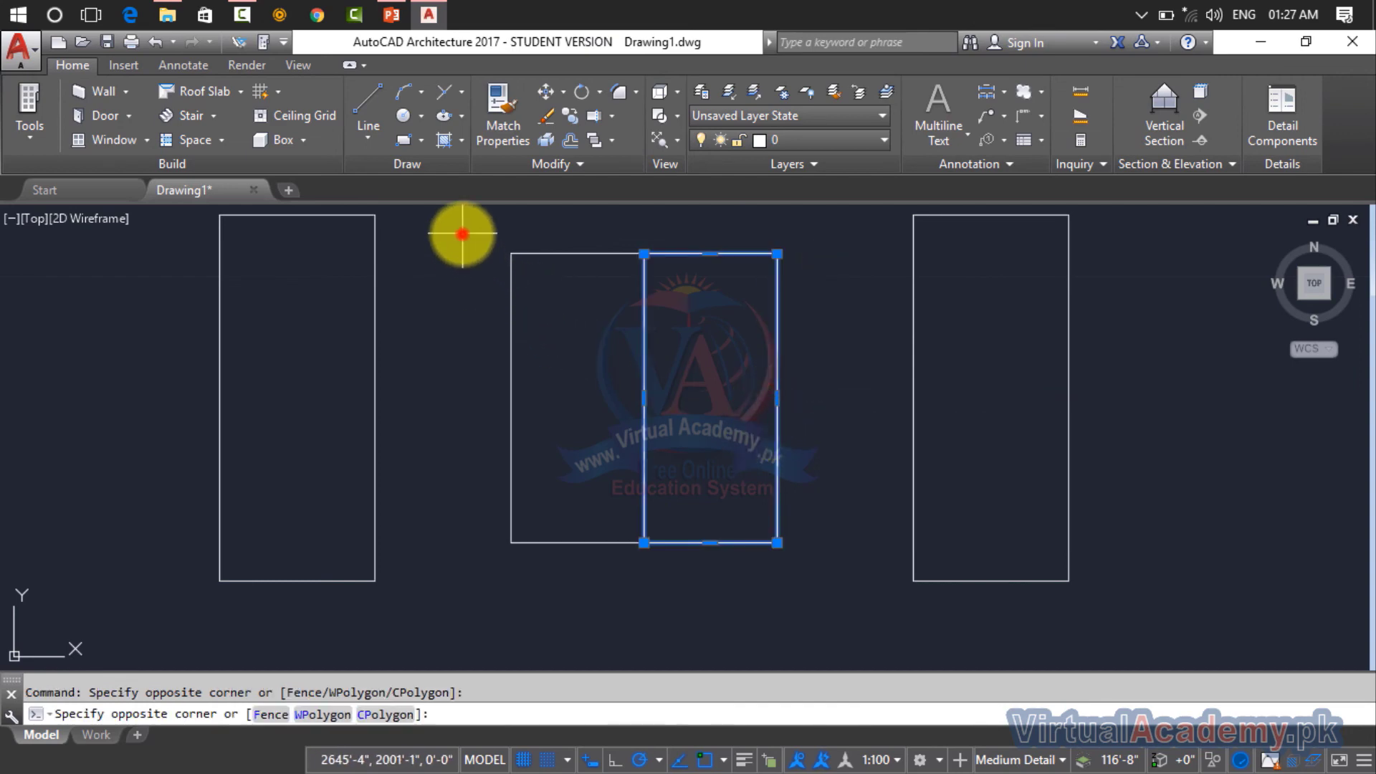
left_click(567, 377)
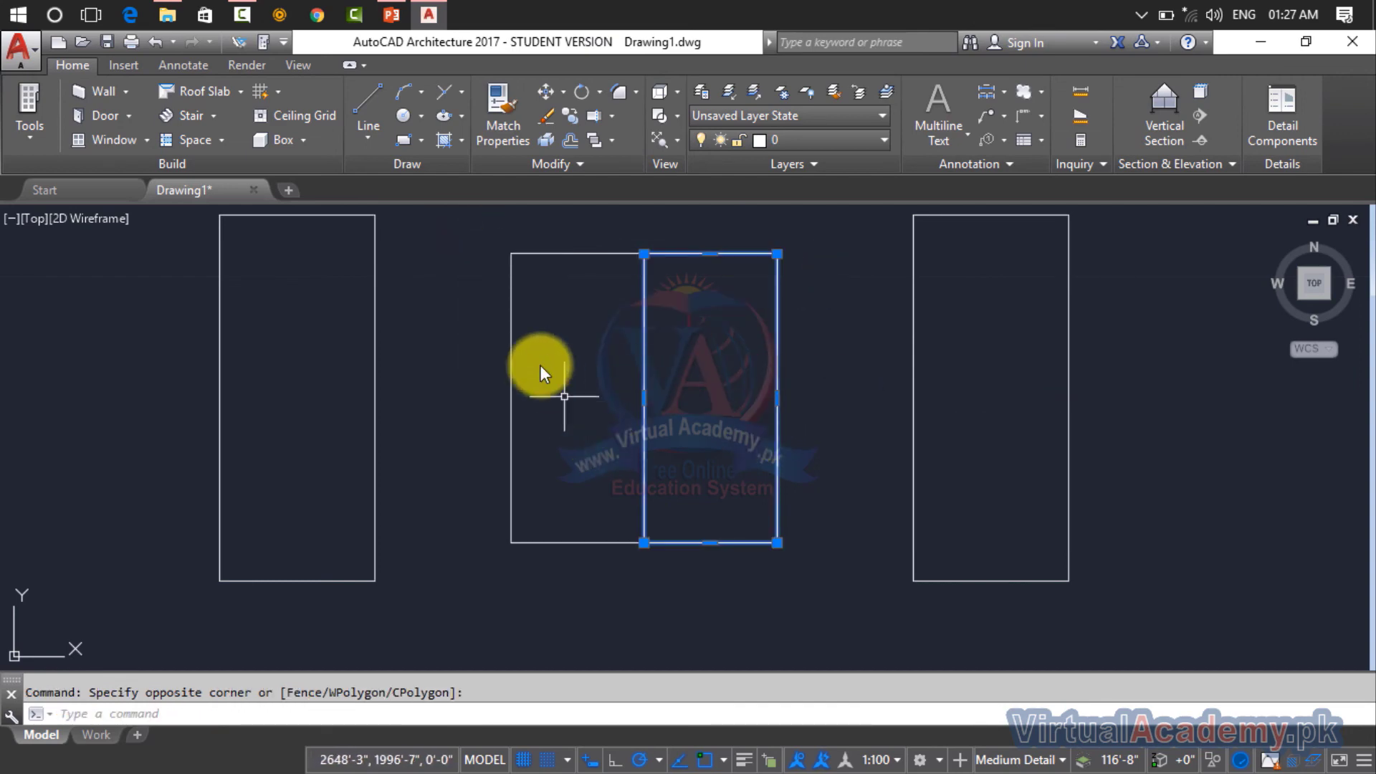
key("Escape")
left_click(492, 237)
left_click(544, 346)
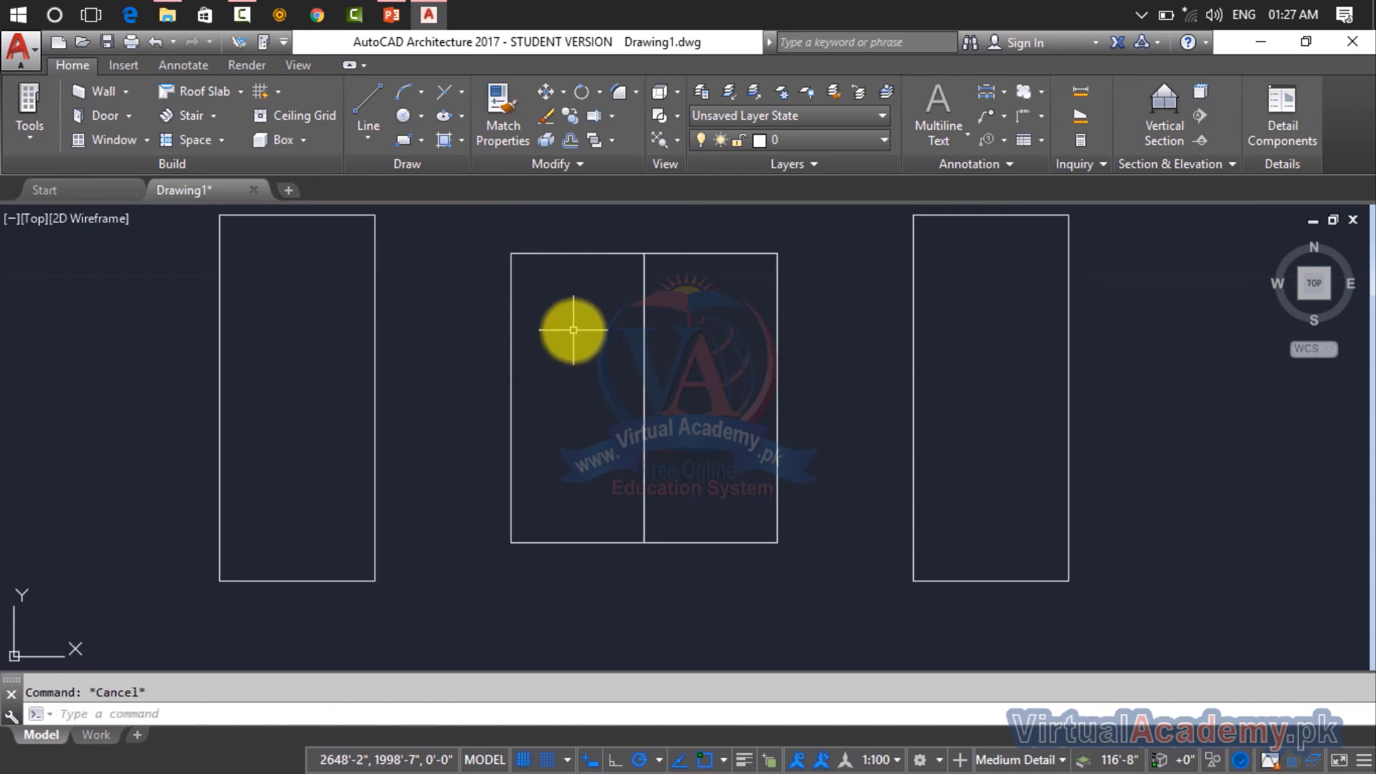
Move the right half of the divided square horizontally to the right, leaving a gap between the two halves.
key("Return")
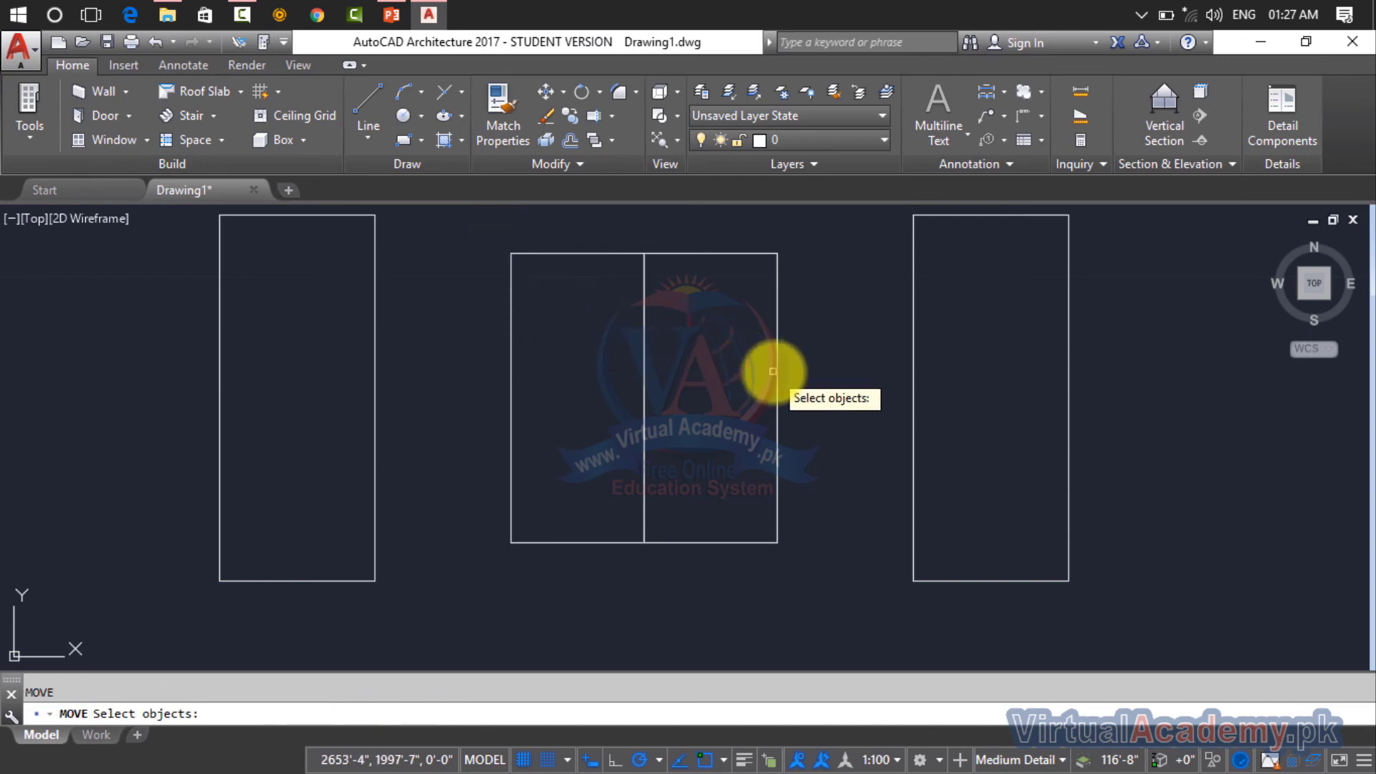
key("Return")
left_click(742, 376)
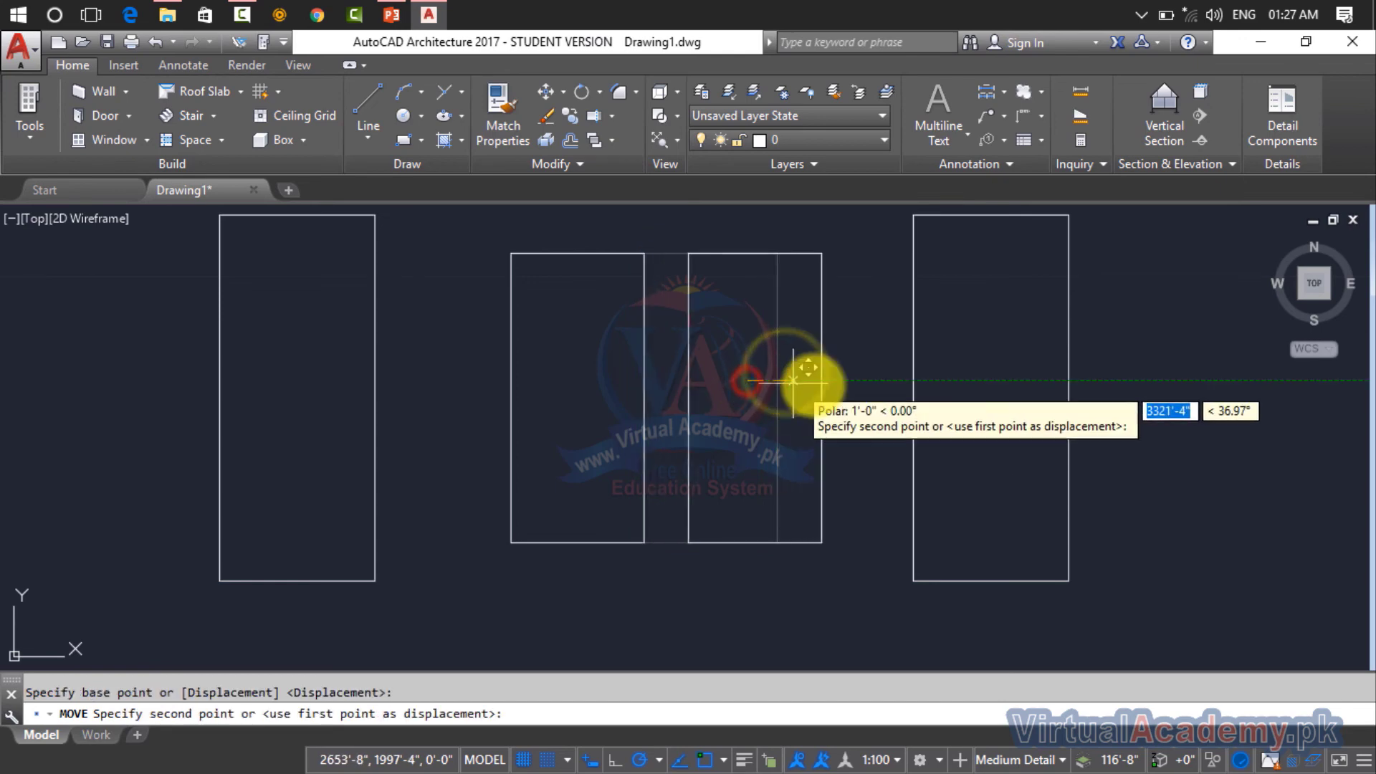
left_click(817, 380)
scroll(535, 444, "down", 2)
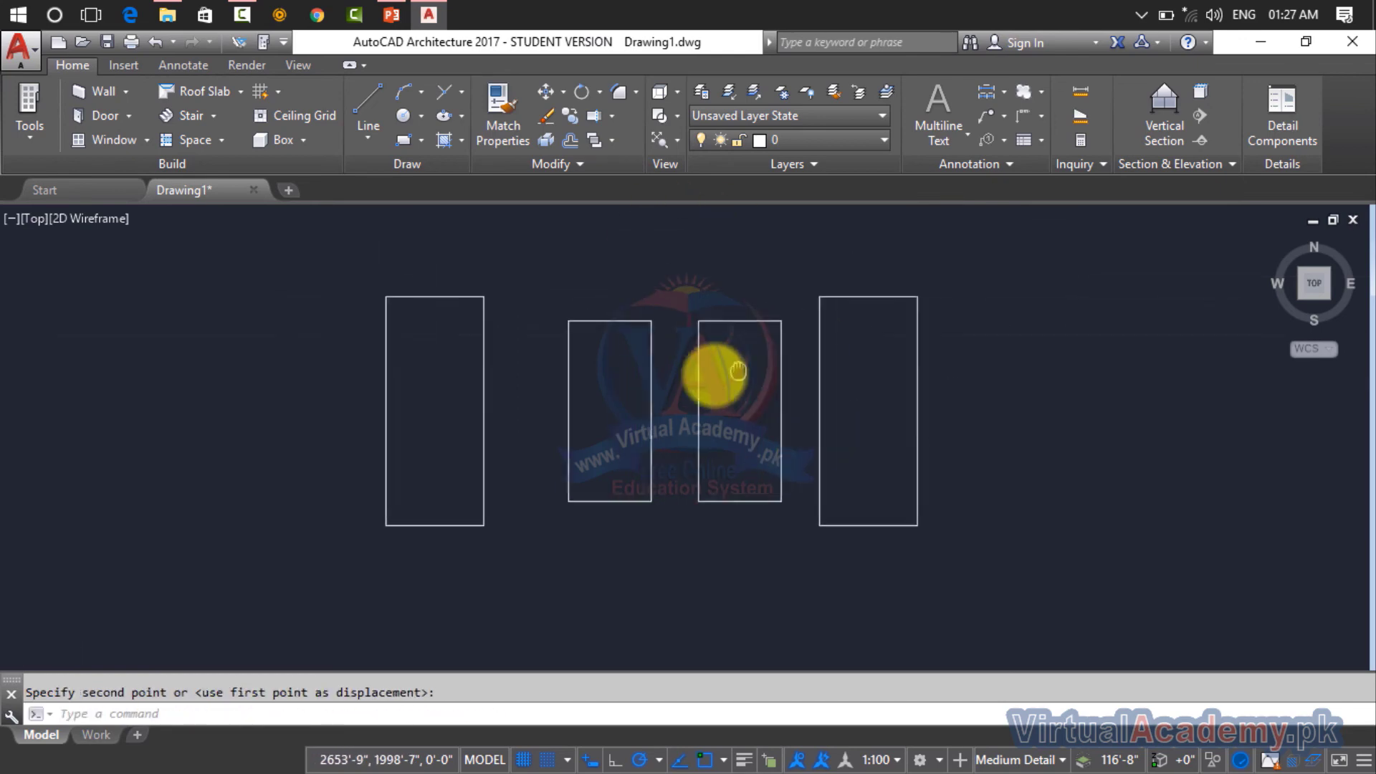
Delete all four rectangles from the drawing.
key("Escape")
left_click(970, 250)
left_click(237, 574)
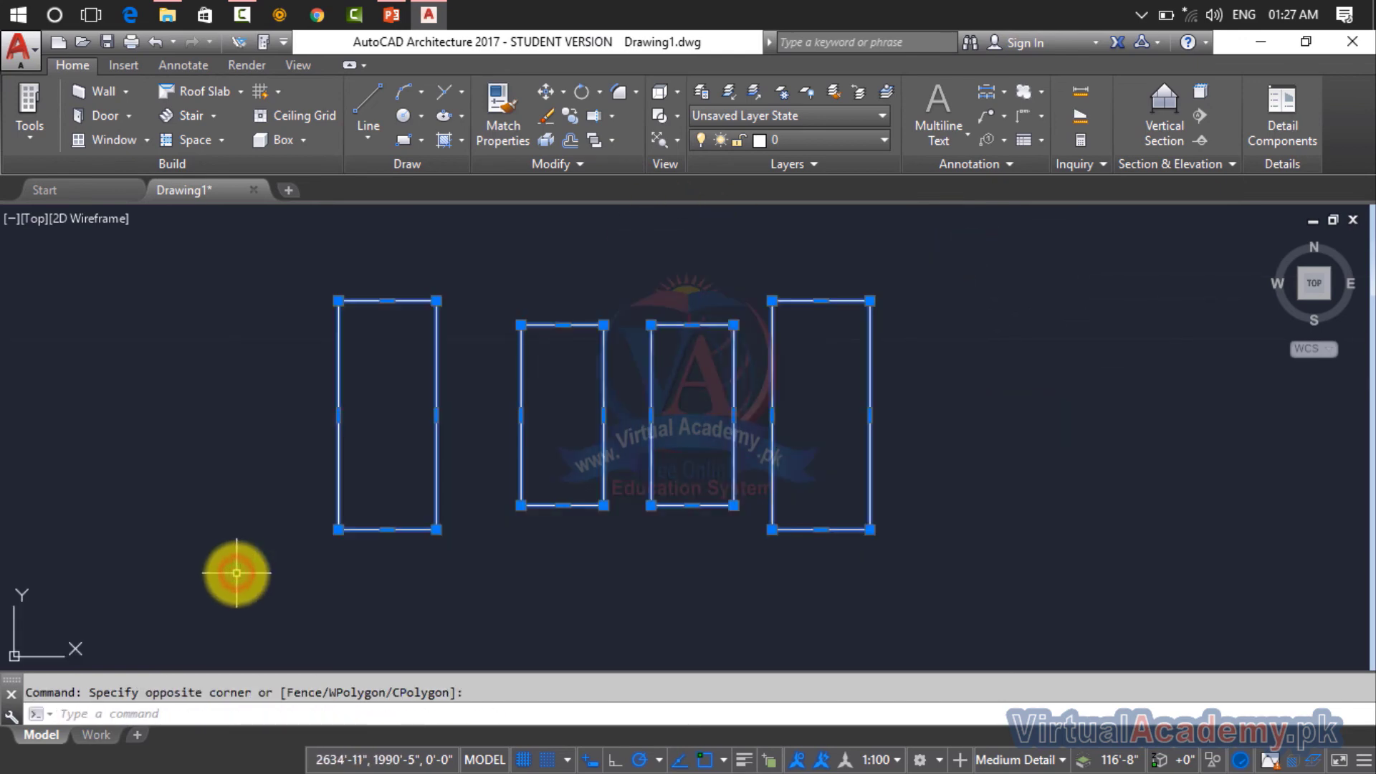
key("Delete")
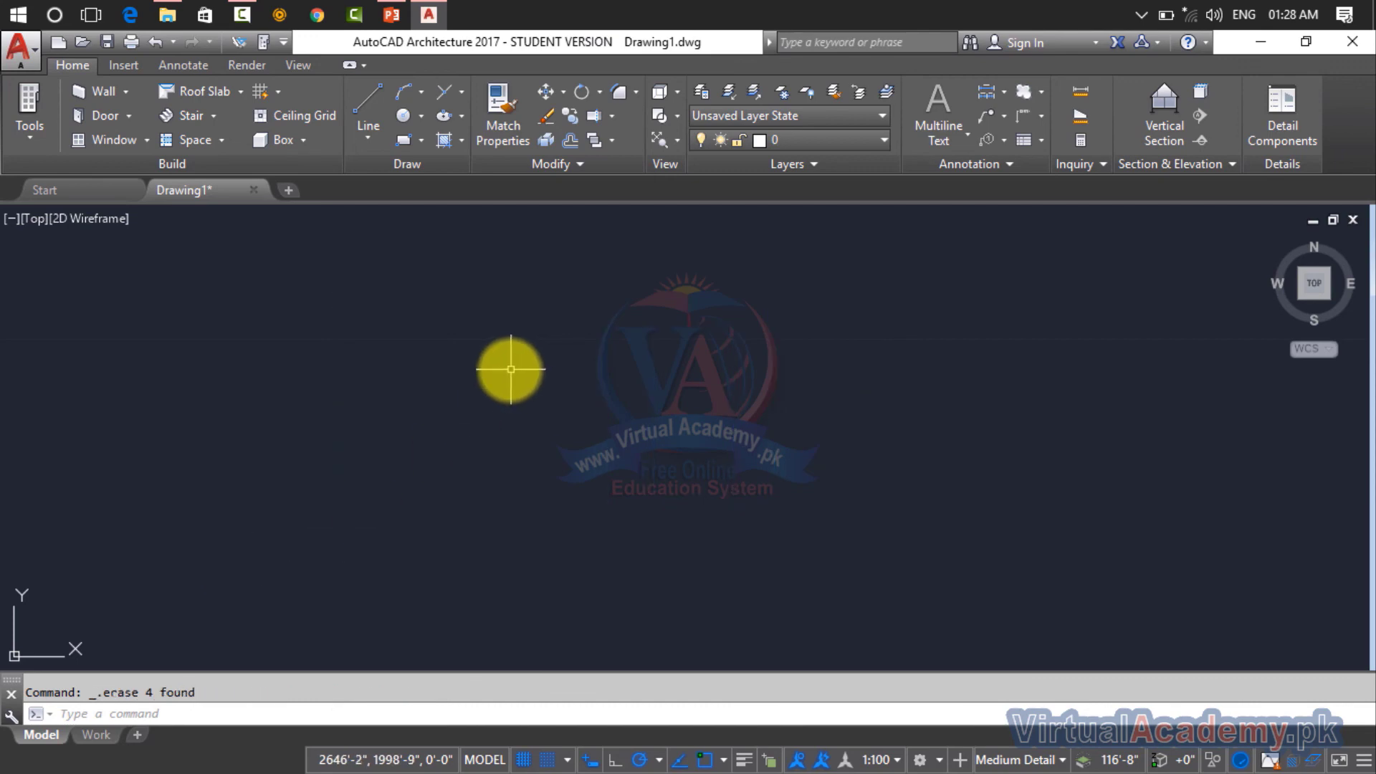
Show the additional Modify tools.
left_click(582, 165)
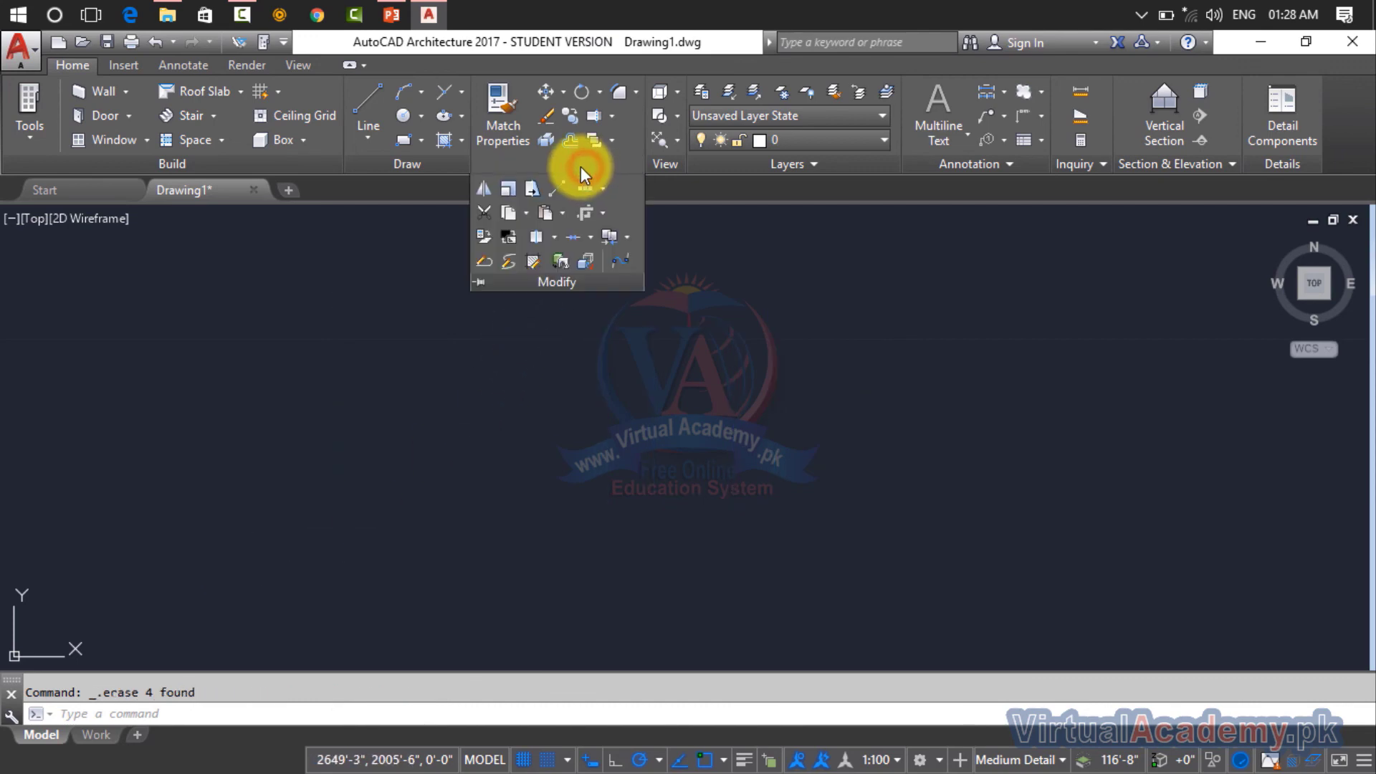